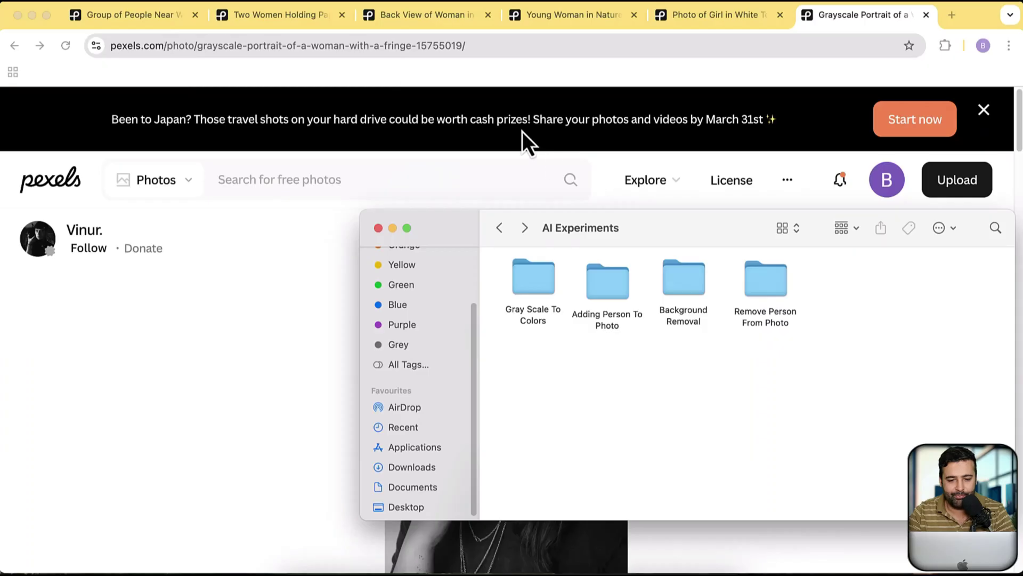
# Bring the Chrome window with the Pexels grayscale fringe portrait in front of Finder
pyautogui.click(523, 131)
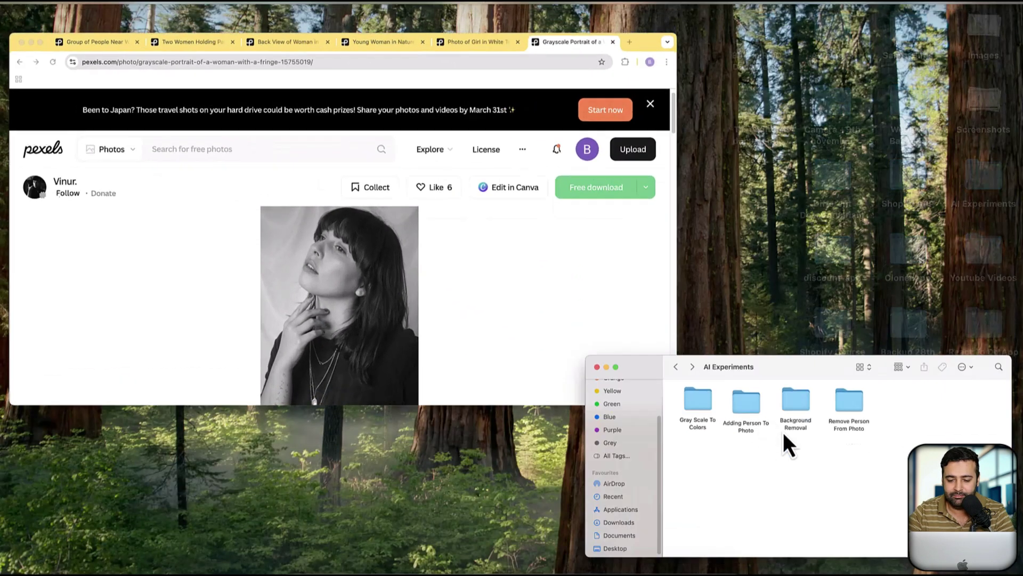
# Open Result 1 and result-2.jpeg from Gray Scale To Colors, tiling result-2.jpeg left
pyautogui.moveTo(782, 432); pyautogui.dragTo(546, 289)
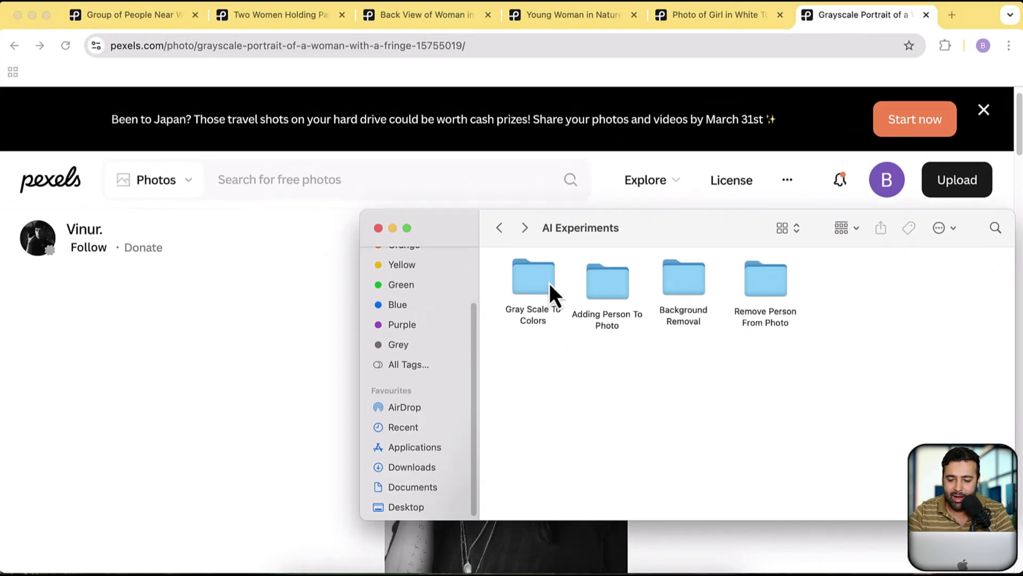
pyautogui.doubleClick(549, 283)
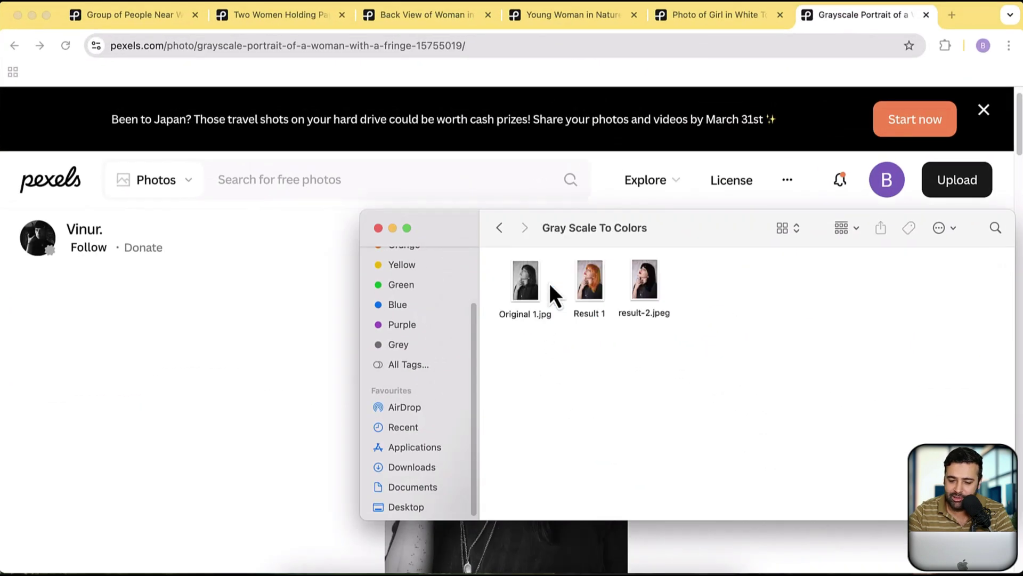
pyautogui.click(593, 292)
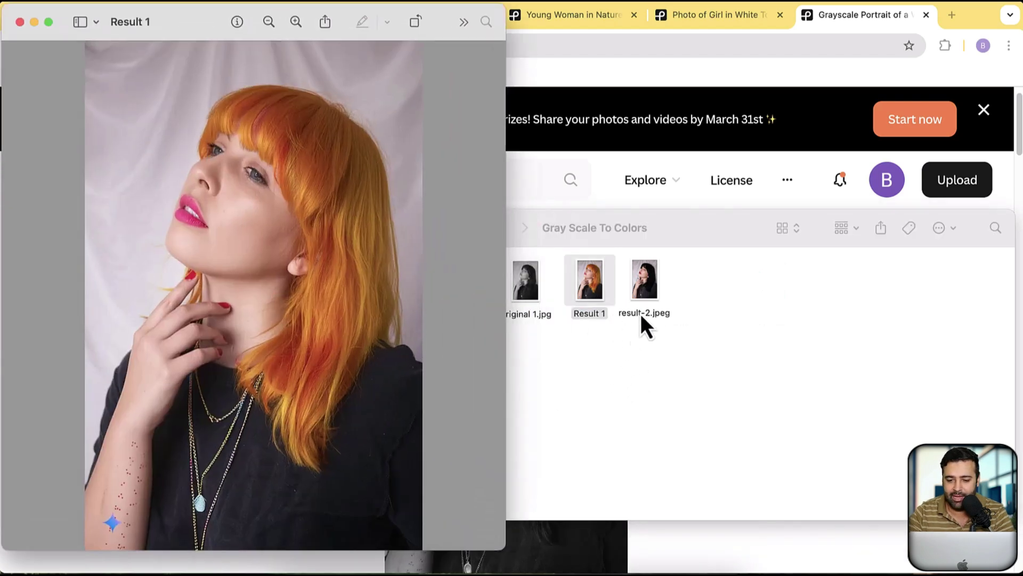
pyautogui.click(654, 299)
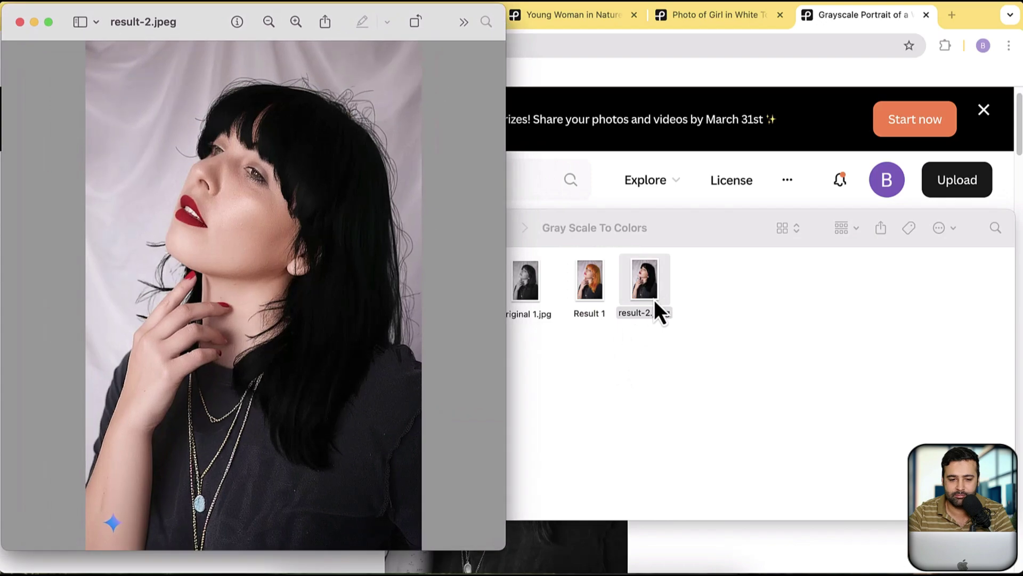
pyautogui.moveTo(185, 18); pyautogui.dragTo(559, 7)
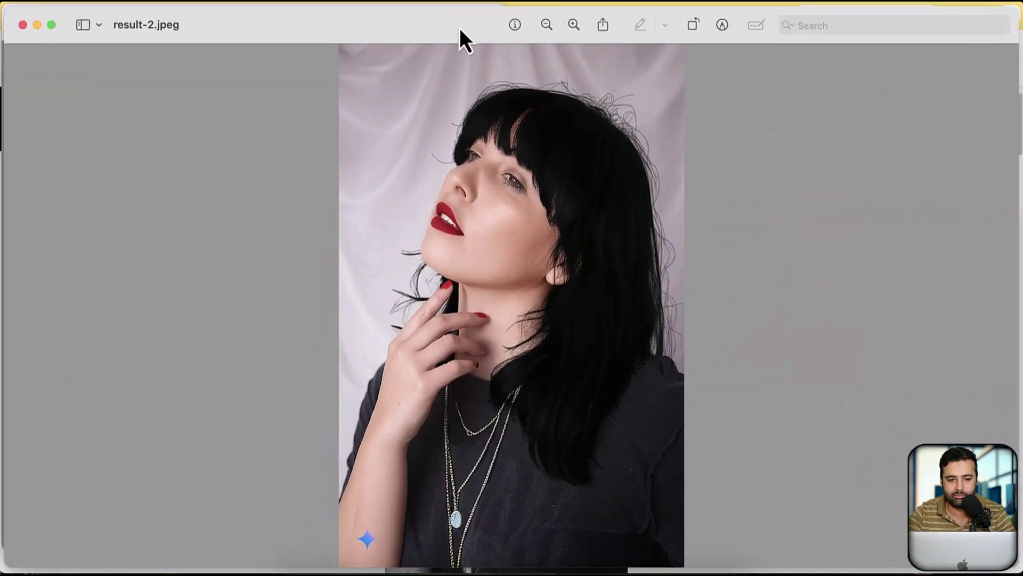
pyautogui.press('fn+ctrl+Left')
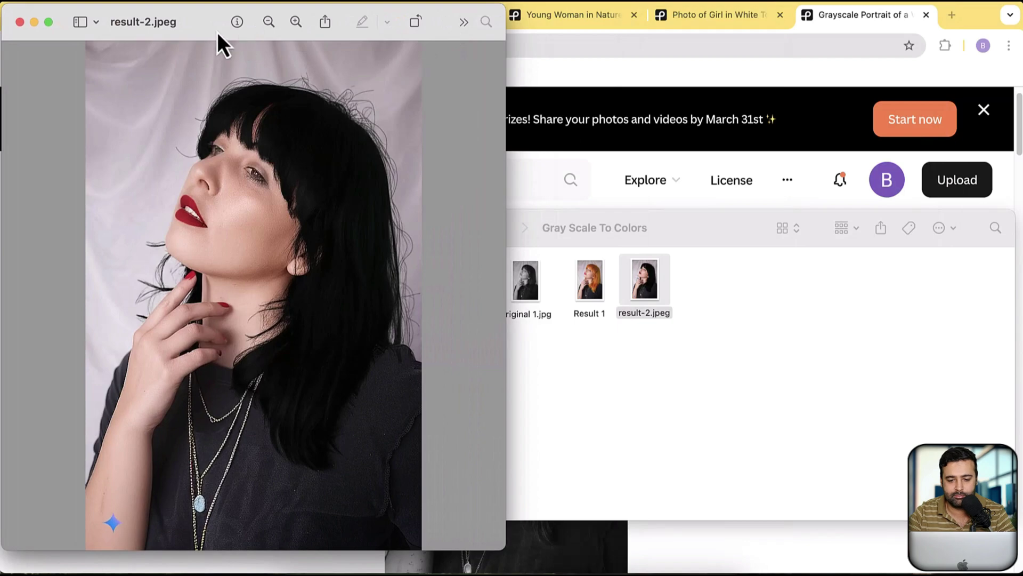
# Open Original 1.jpg, arrange all three images side by side, then close result-2.jpeg
pyautogui.doubleClick(536, 293)
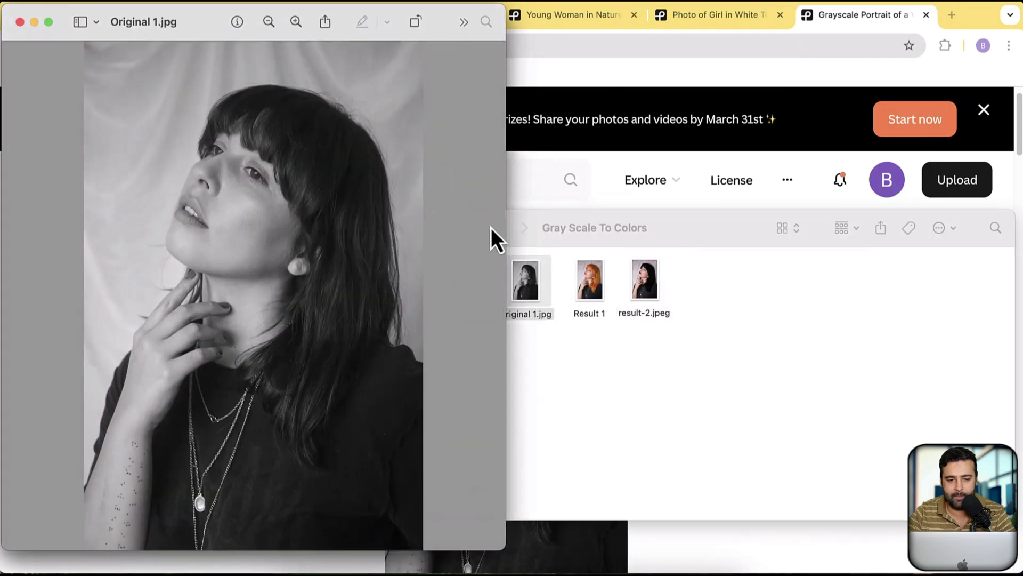
pyautogui.moveTo(193, 43); pyautogui.dragTo(713, 47)
pyautogui.moveTo(204, 32); pyautogui.dragTo(412, 49)
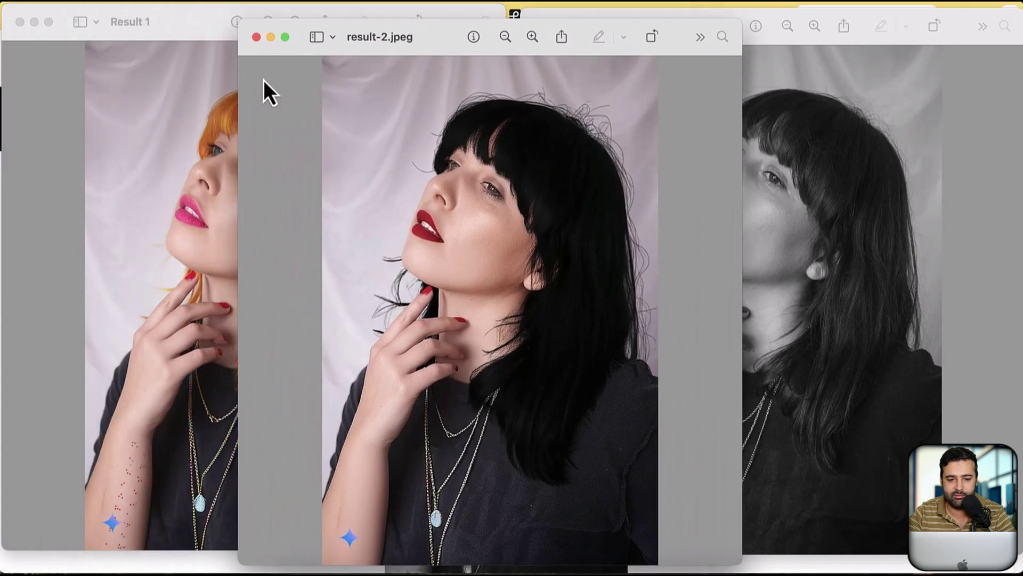
pyautogui.moveTo(247, 36); pyautogui.dragTo(613, 264)
pyautogui.click(302, 114)
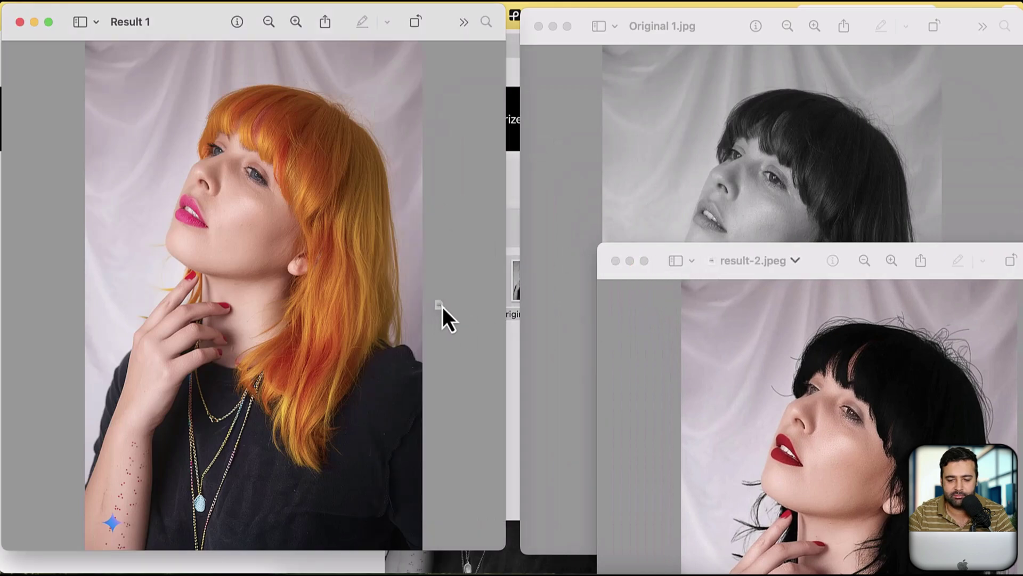
pyautogui.click(802, 277)
pyautogui.moveTo(803, 275); pyautogui.dragTo(579, 35)
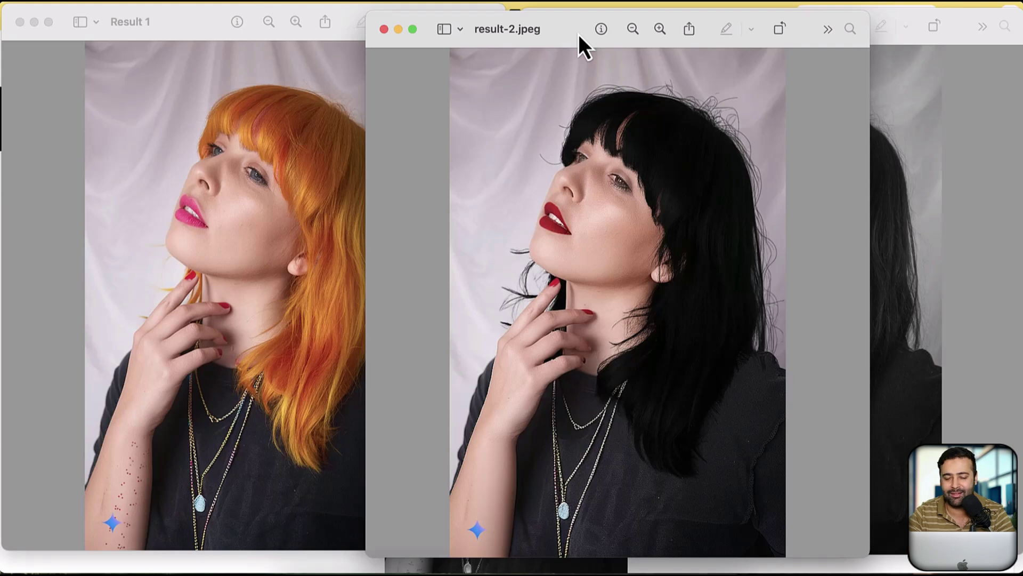
pyautogui.click(383, 29)
# Close the Result 1 and Original 1.jpg images and return to the Pexels page
pyautogui.click(21, 23)
pyautogui.press('super+w')
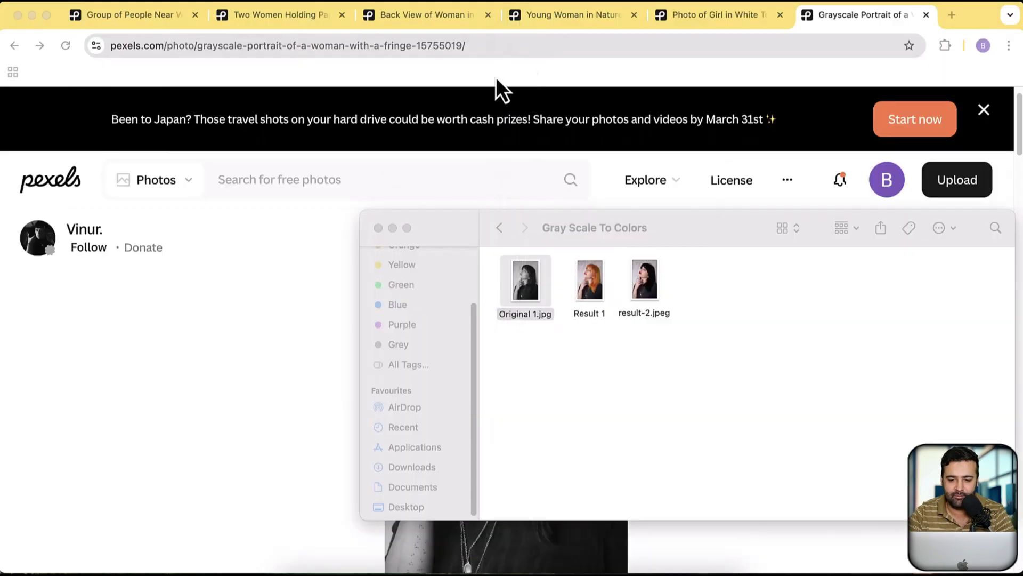
pyautogui.click(1011, 196)
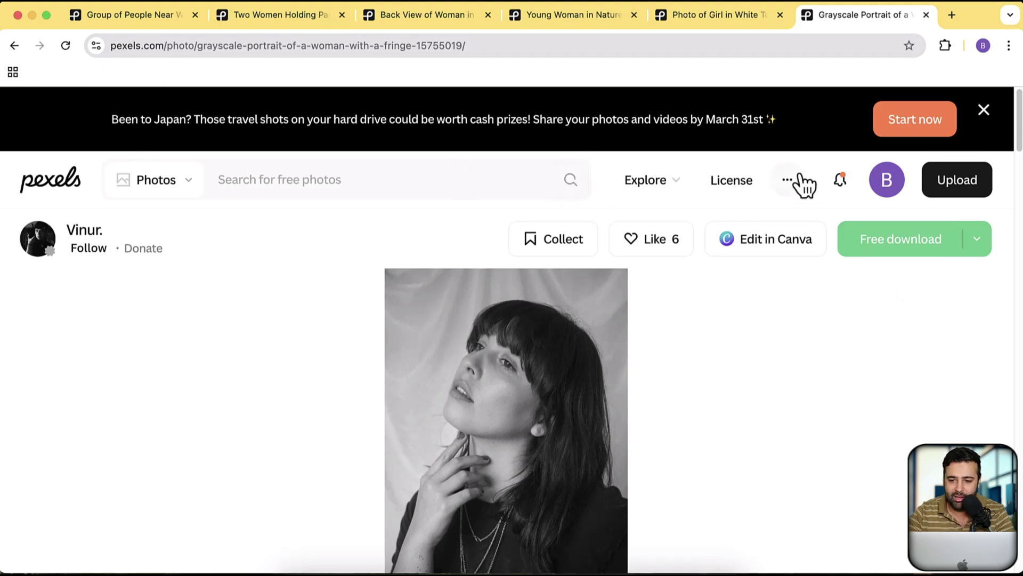
# Show the girl-in-white selfie photo page, dismiss its Google sign-in prompt, and spread out windows
pyautogui.click(757, 16)
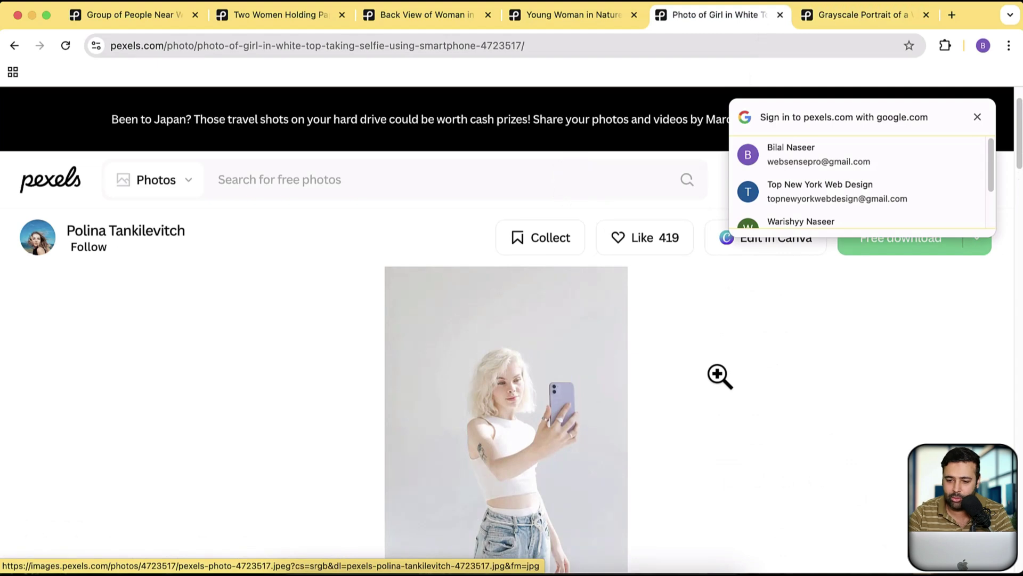
pyautogui.scroll(-1, 942, 159)
pyautogui.scroll(1, 942, 159)
pyautogui.click(979, 118)
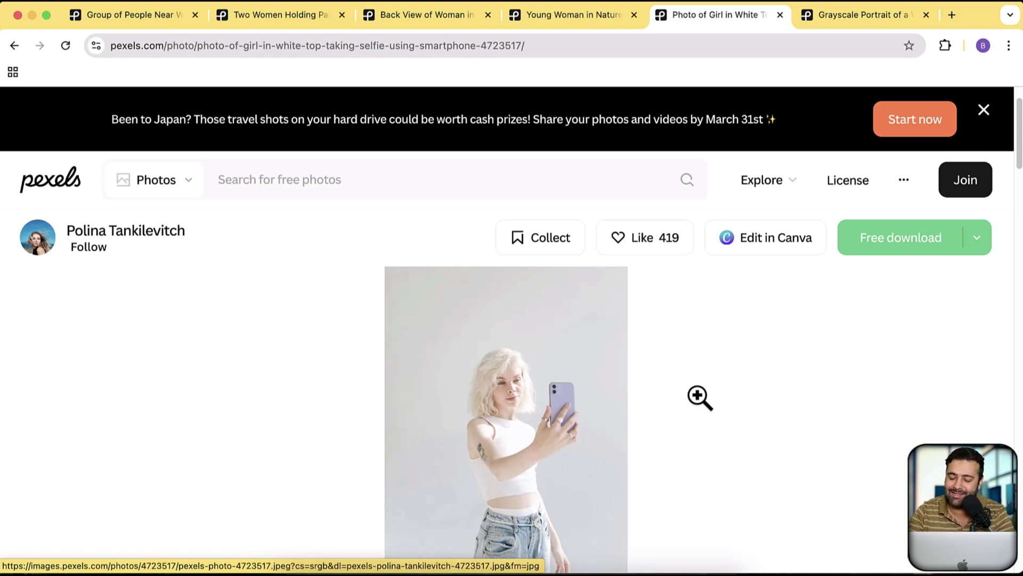
pyautogui.hotkey('ctrl', 'Up')
# From Adding Person To Photo, view Original beside Result 1, then close Original
pyautogui.click(685, 401)
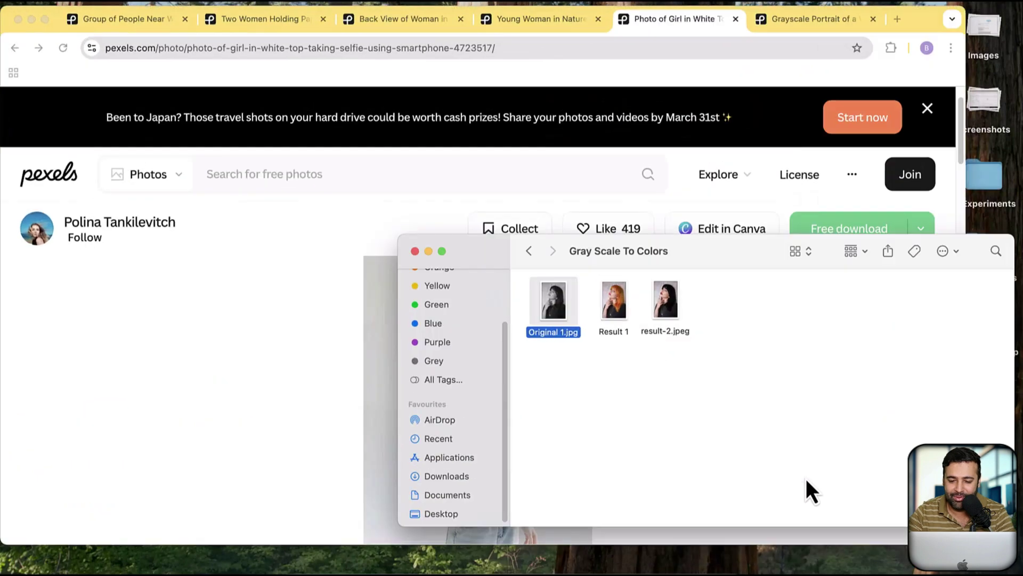
pyautogui.click(506, 230)
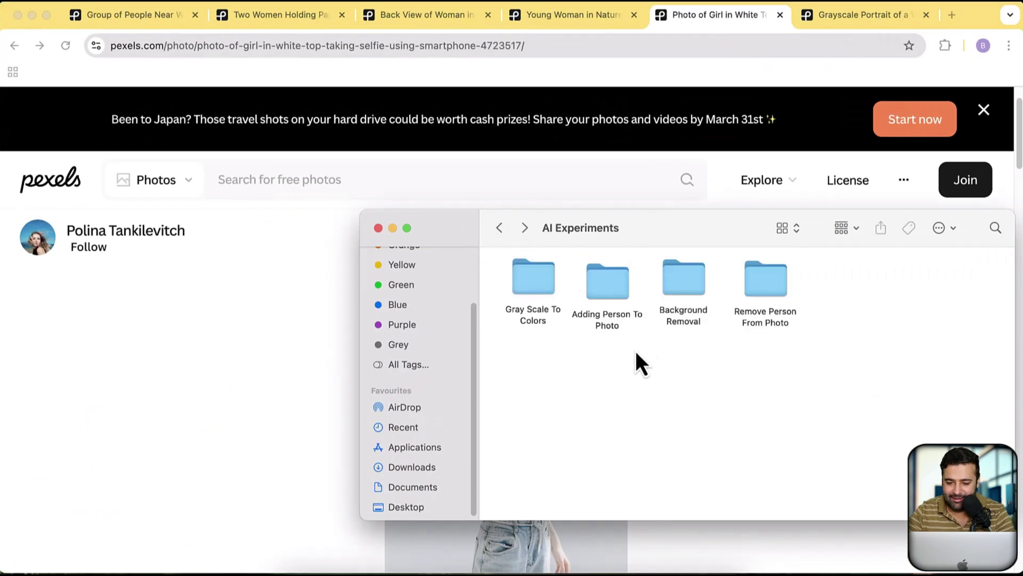
pyautogui.doubleClick(609, 292)
pyautogui.doubleClick(597, 285)
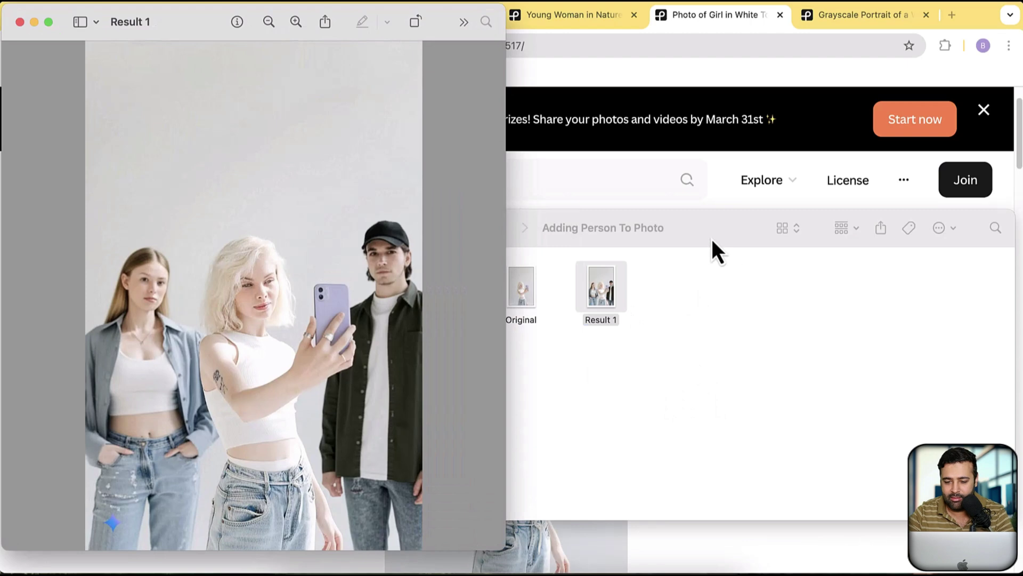
pyautogui.moveTo(788, 320); pyautogui.dragTo(851, 452)
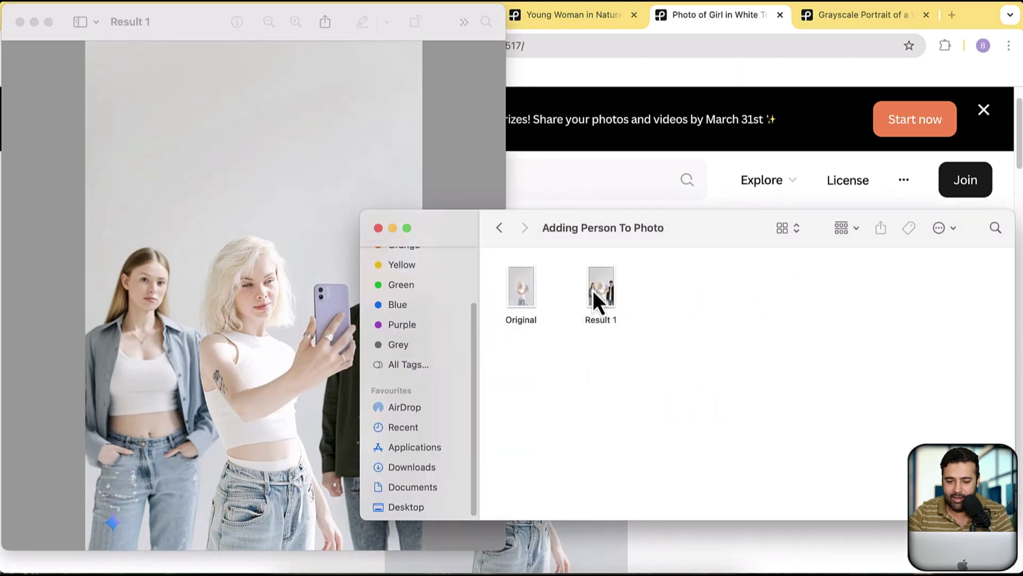
pyautogui.doubleClick(530, 287)
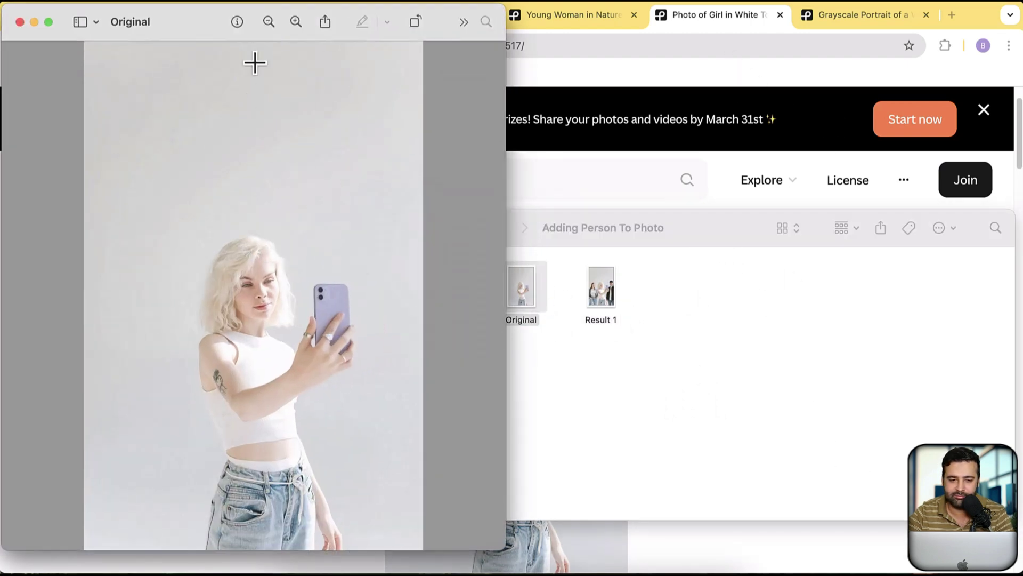
pyautogui.moveTo(188, 35); pyautogui.dragTo(618, 43)
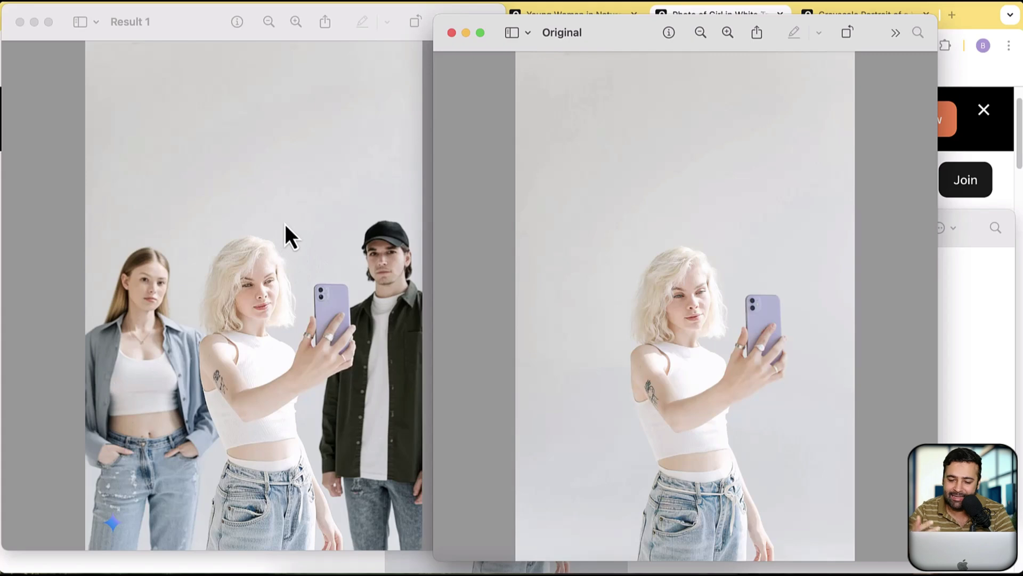
pyautogui.click(452, 33)
# Close Result 1, show the young-woman-in-nature Pexels page, and dismiss its sign-in prompt
pyautogui.click(20, 22)
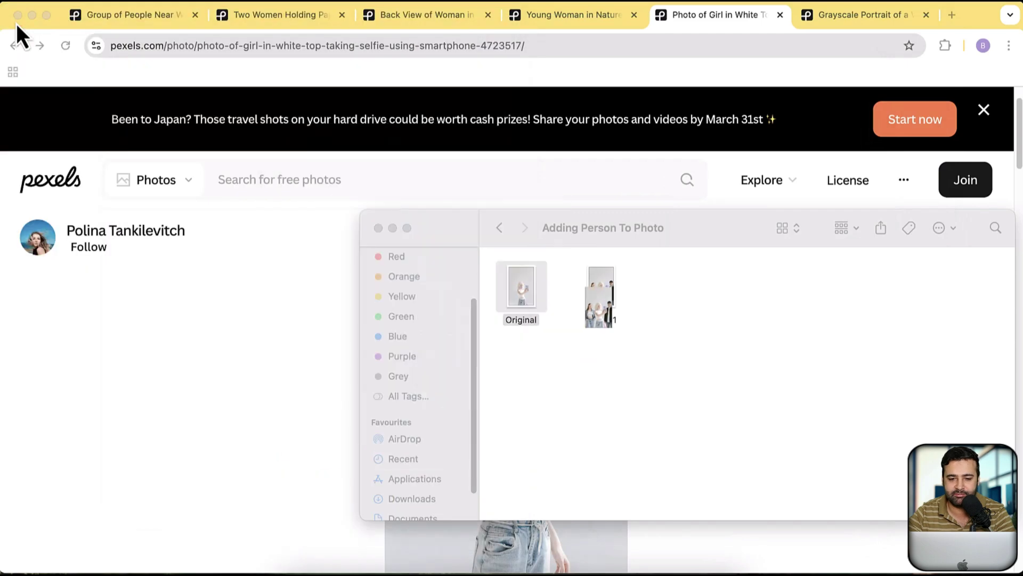
pyautogui.click(557, 48)
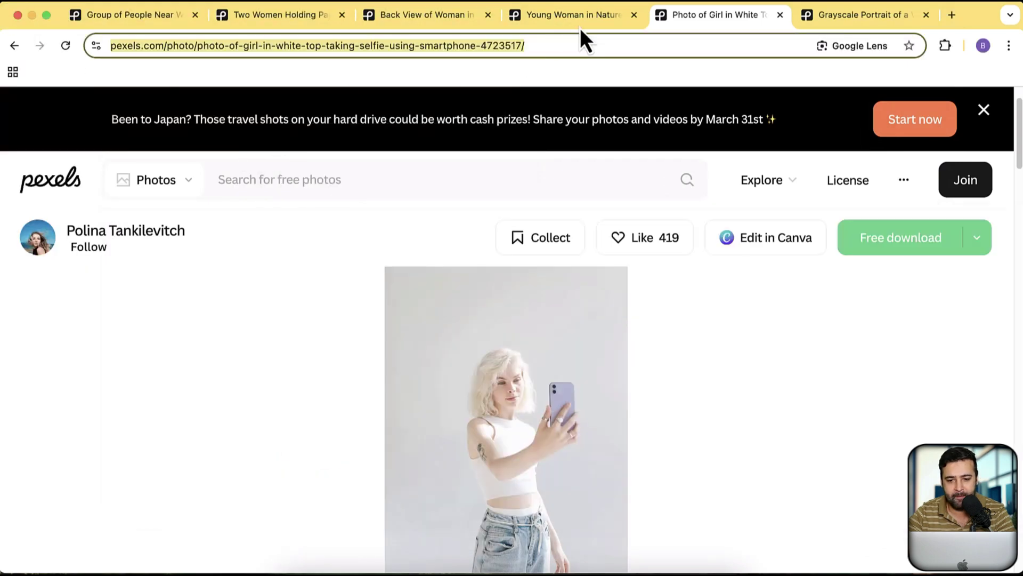
pyautogui.click(582, 16)
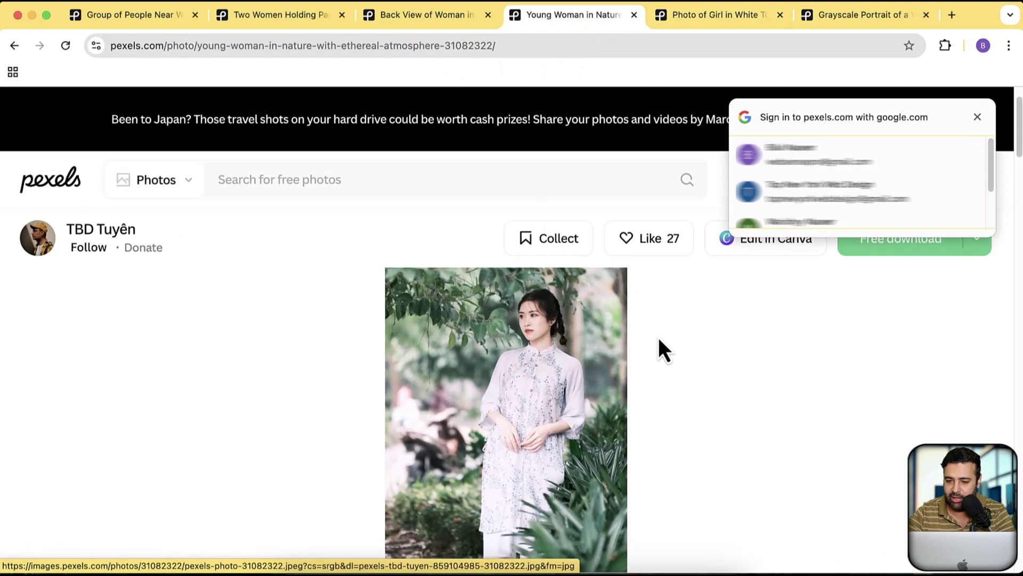
pyautogui.click(977, 118)
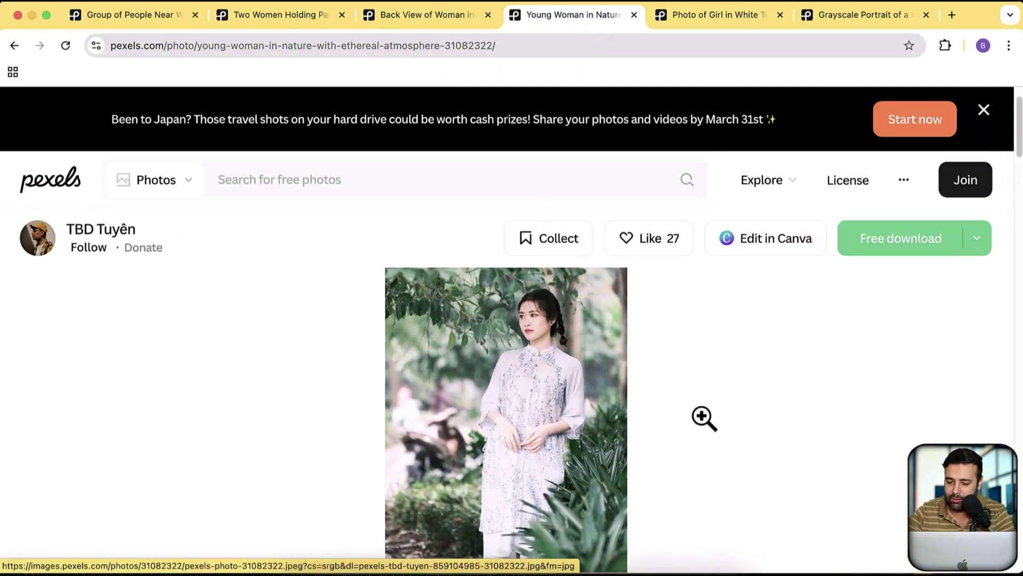
pyautogui.scroll(-1, 602, 399)
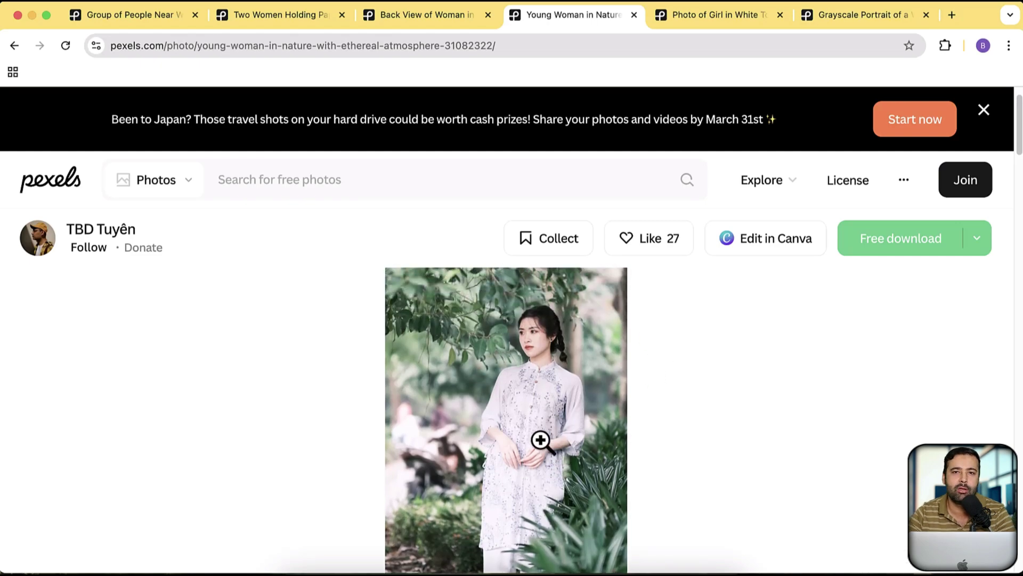
pyautogui.hotkey('ctrl', 'Up')
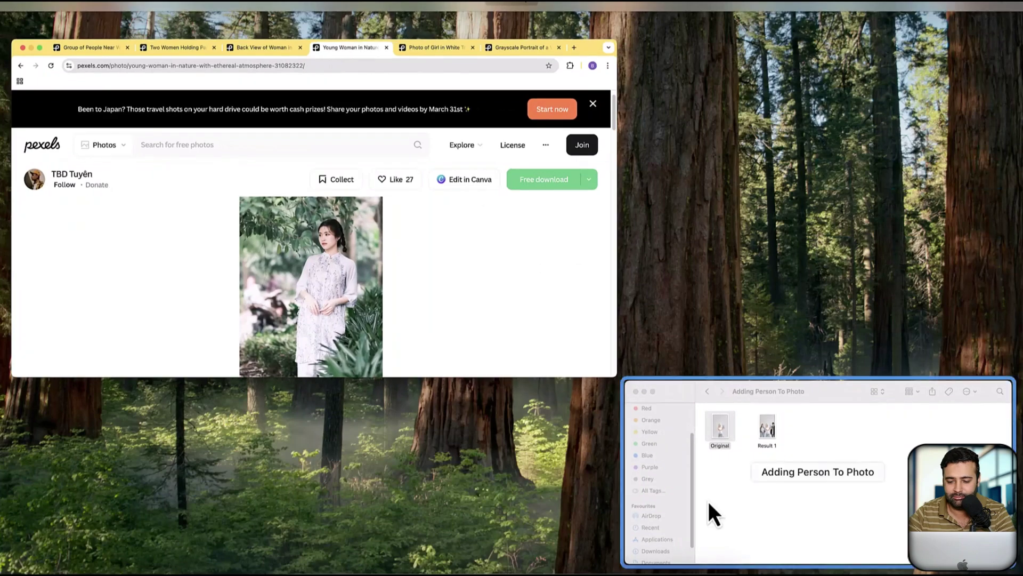
# In Background Removal, compare Original.jpg with result-1.jpeg side by side, then close both
pyautogui.click(708, 501)
pyautogui.click(501, 237)
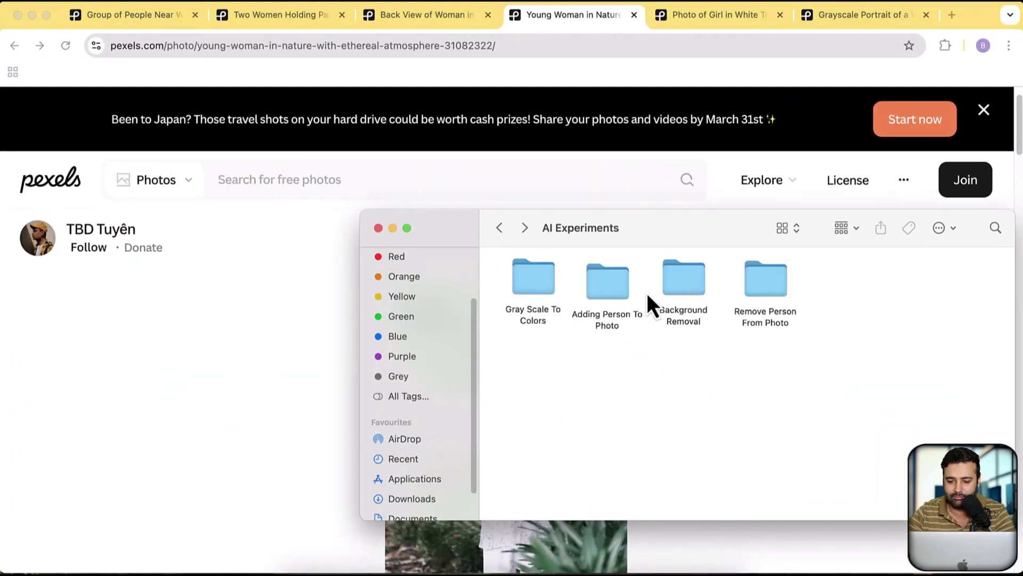
pyautogui.doubleClick(690, 283)
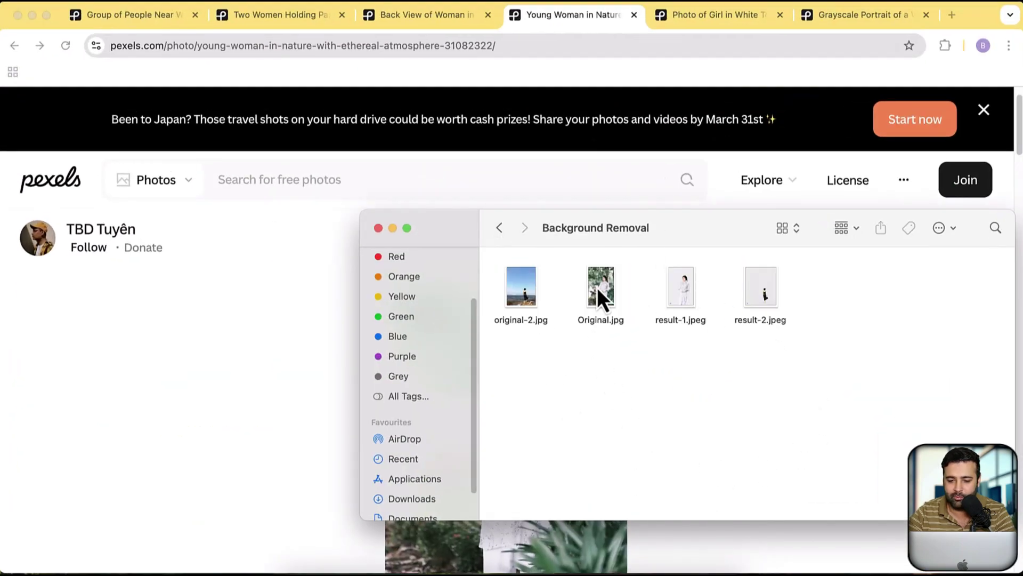
pyautogui.doubleClick(599, 288)
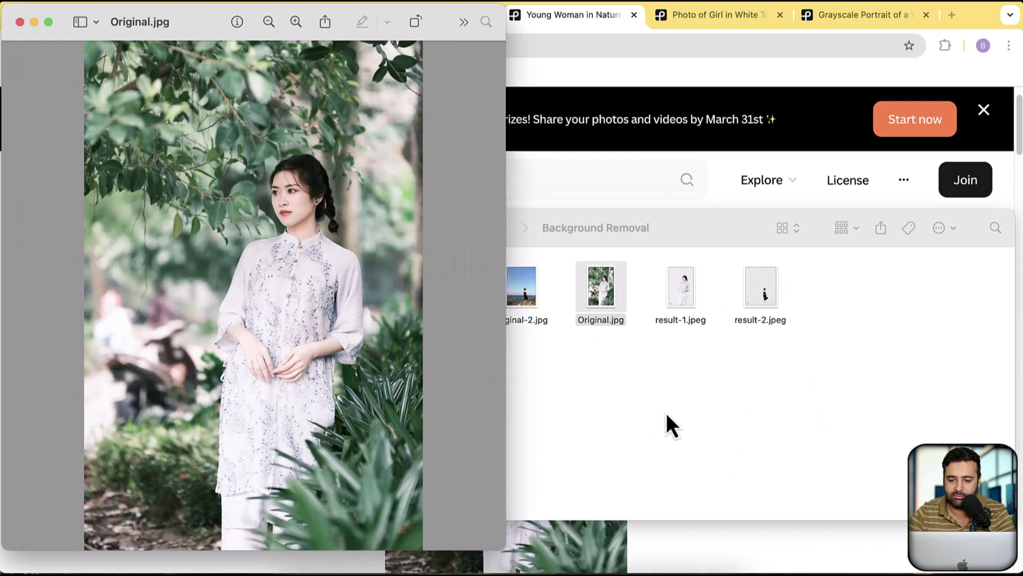
pyautogui.doubleClick(688, 298)
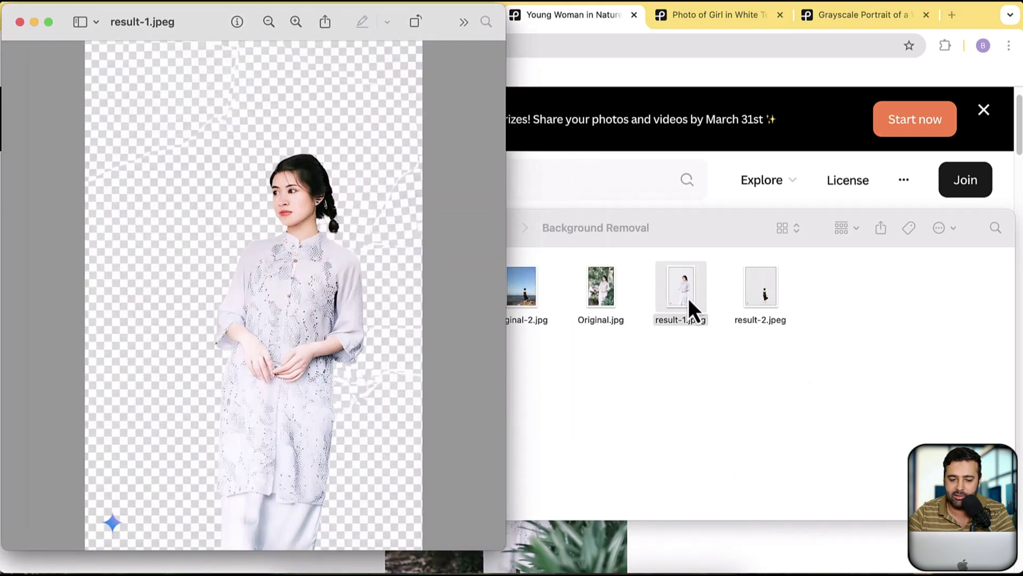
pyautogui.moveTo(208, 22); pyautogui.dragTo(644, 22)
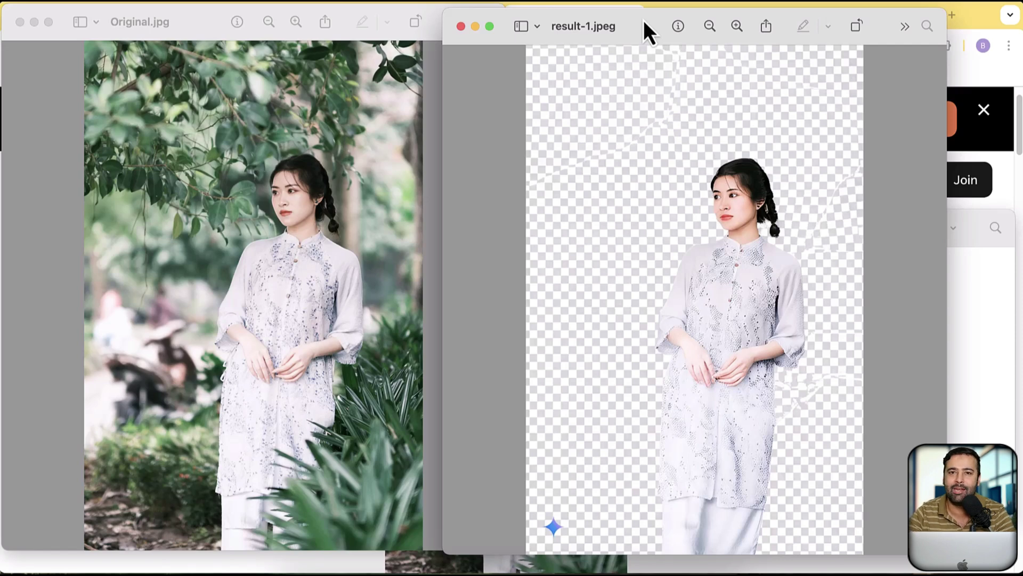
pyautogui.click(461, 26)
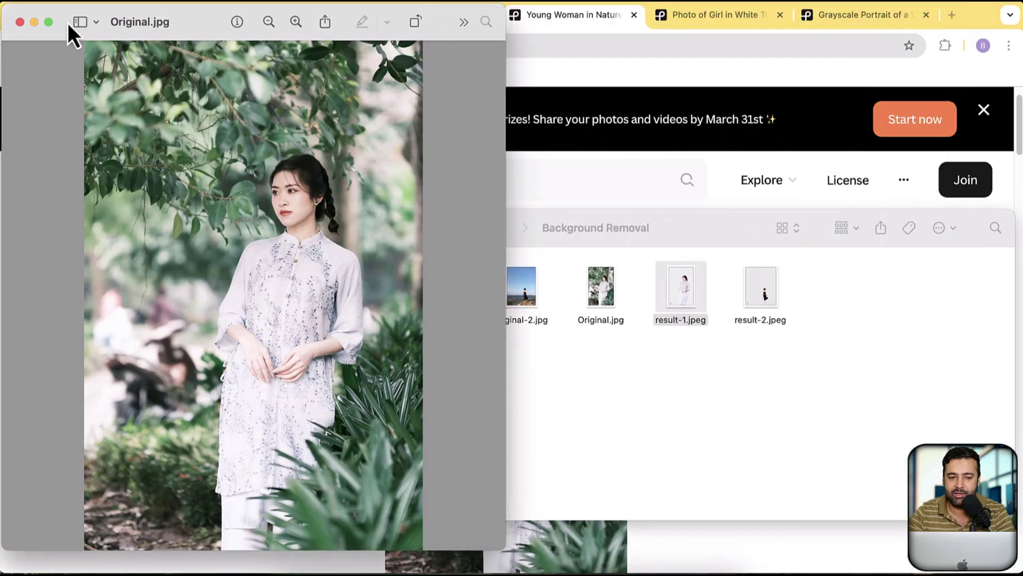
pyautogui.click(20, 22)
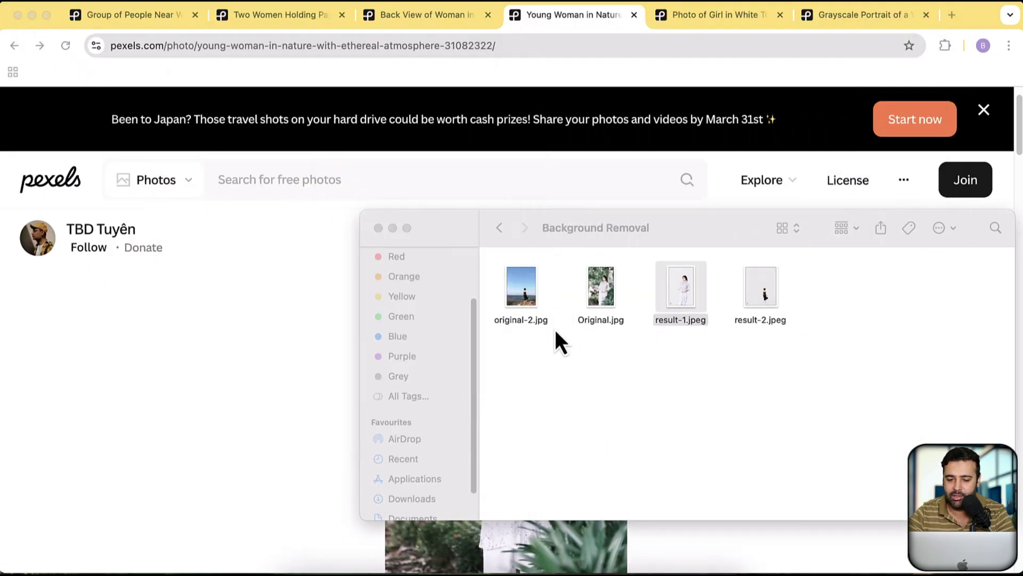
# Compare original-2.jpg with the result-2.jpeg cutout side by side, then close both
pyautogui.doubleClick(536, 291)
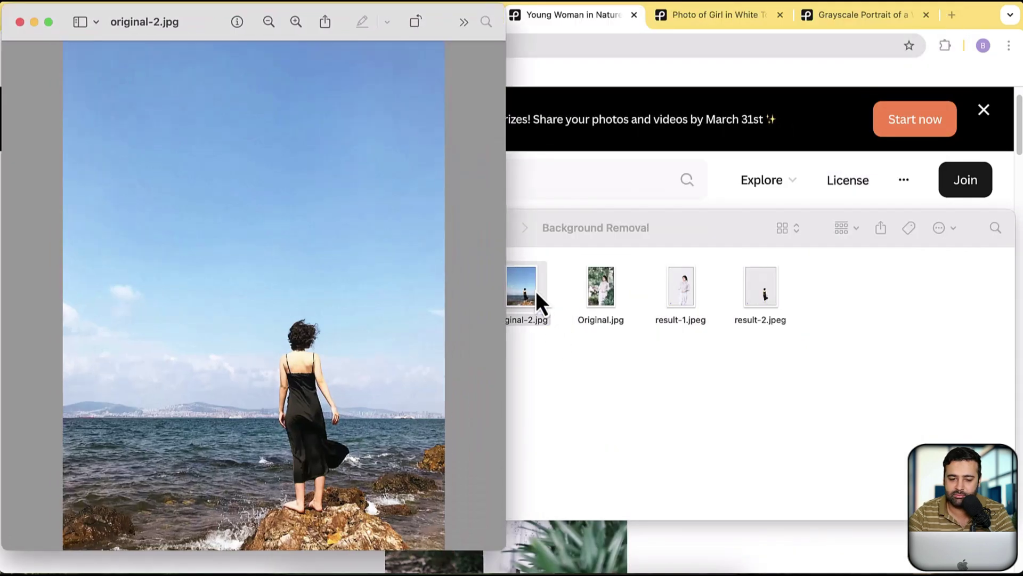
pyautogui.doubleClick(760, 301)
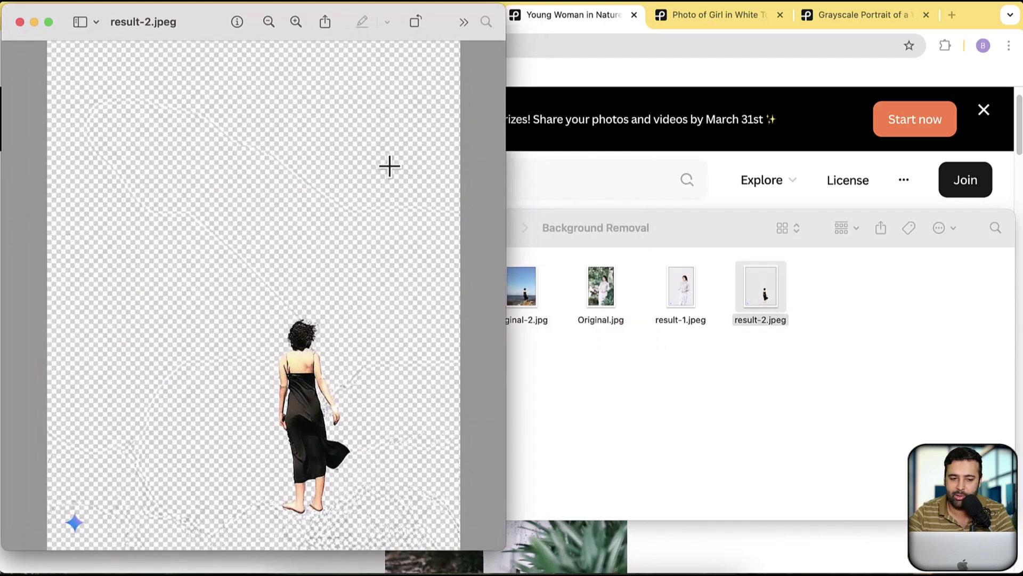
pyautogui.moveTo(191, 18); pyautogui.dragTo(640, 43)
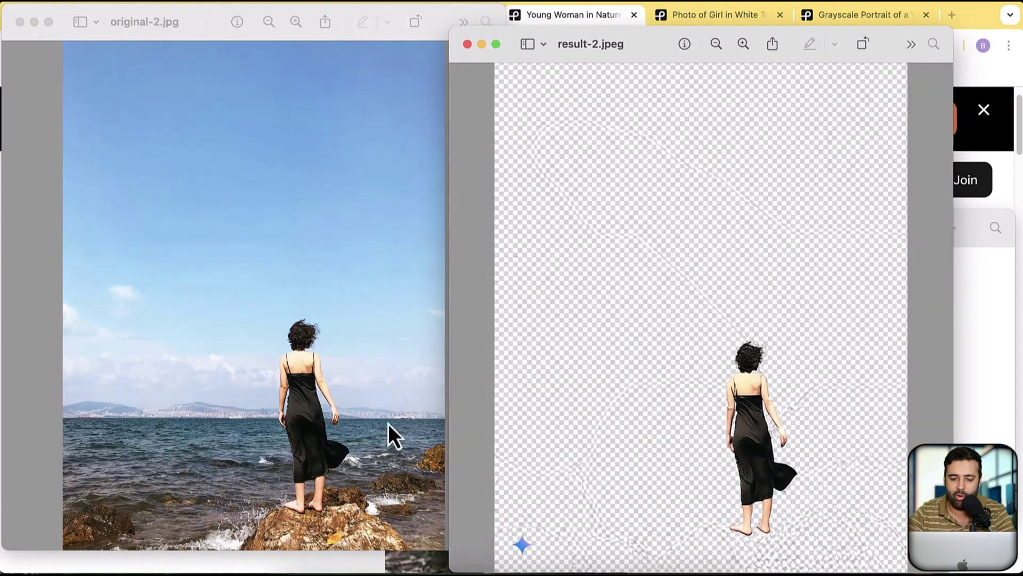
pyautogui.click(18, 24)
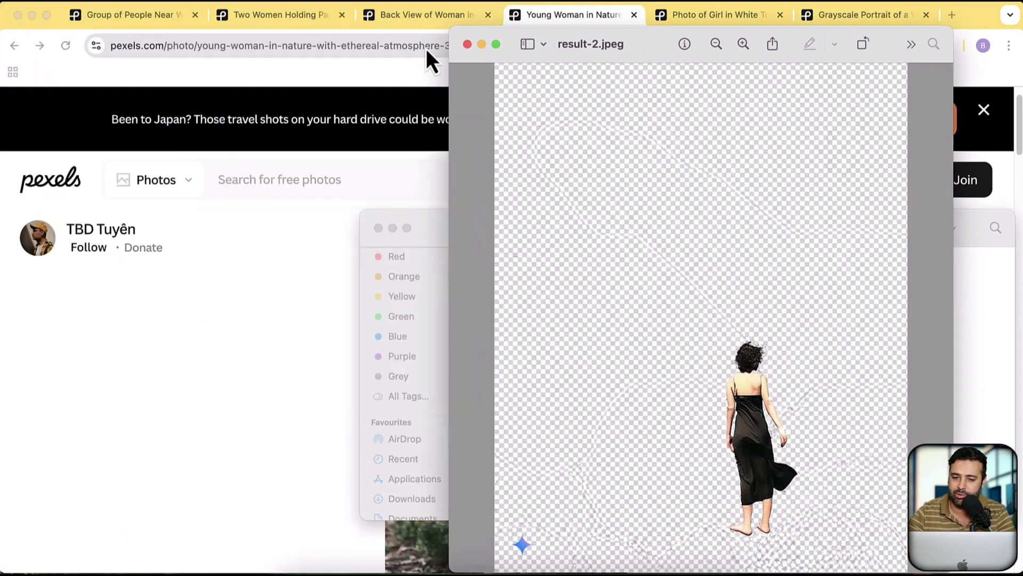
pyautogui.click(465, 45)
pyautogui.click(305, 21)
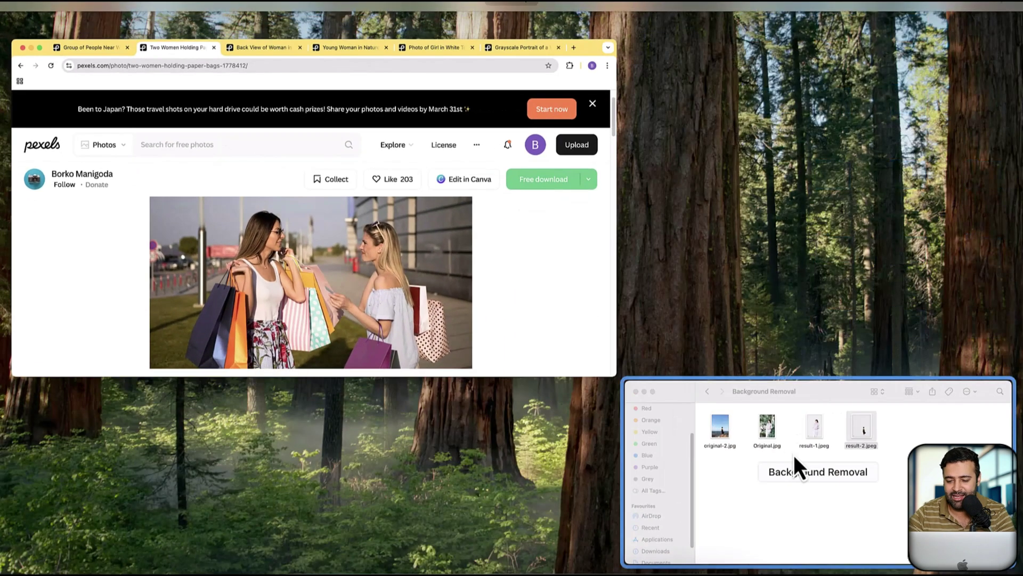
# Bring the Finder window over the two-women Pexels page and go back to AI Experiments
pyautogui.moveTo(795, 468); pyautogui.dragTo(491, 205)
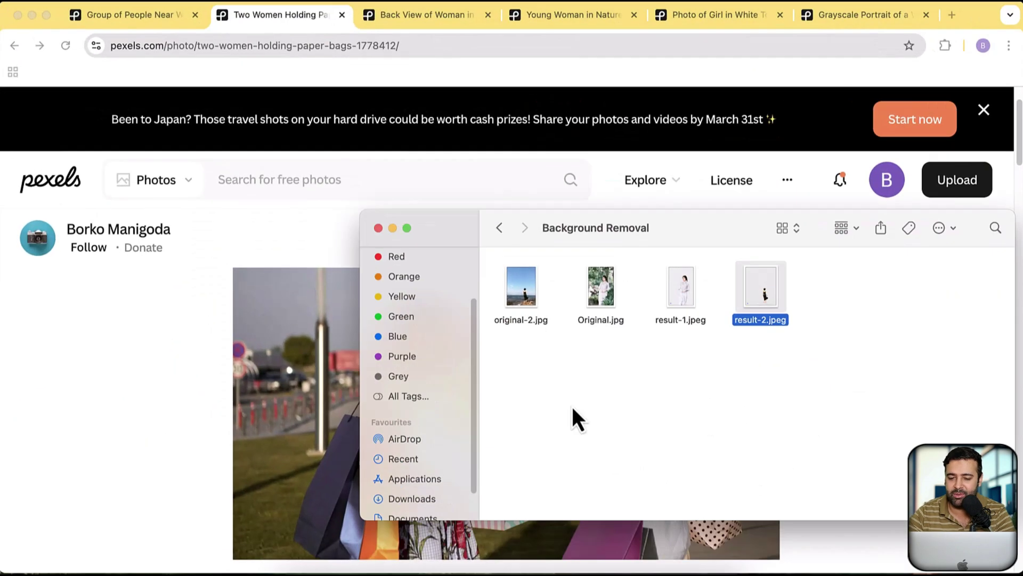
pyautogui.click(501, 229)
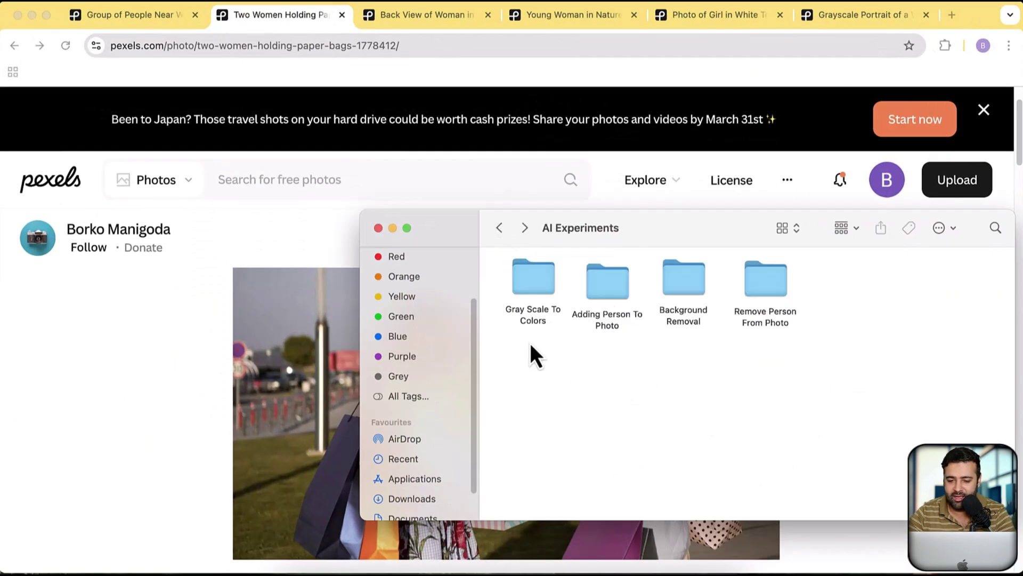
# In Remove Person From Photo, compare Original 1.jpg beside result-1.jpeg
pyautogui.doubleClick(759, 293)
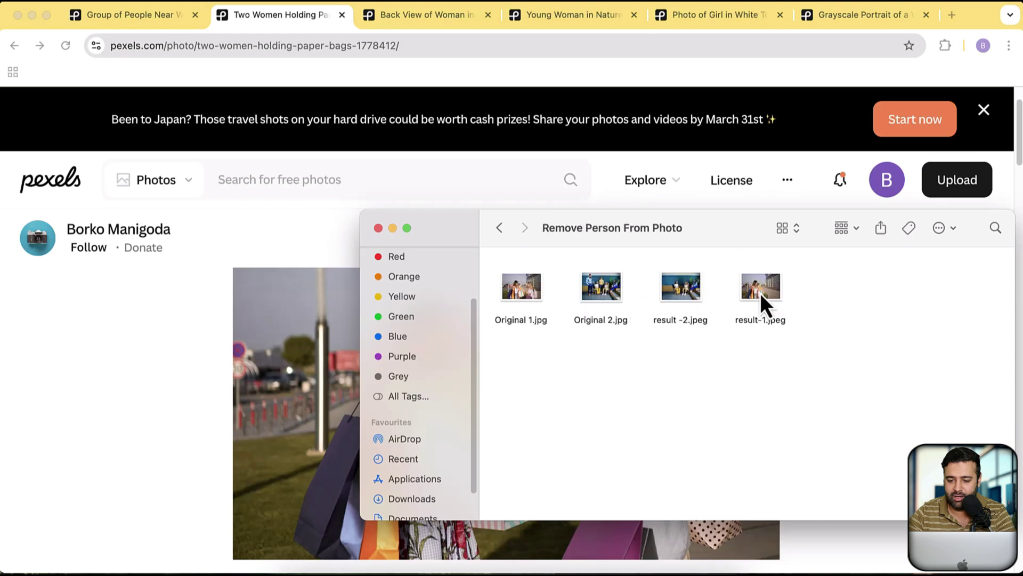
pyautogui.doubleClick(538, 299)
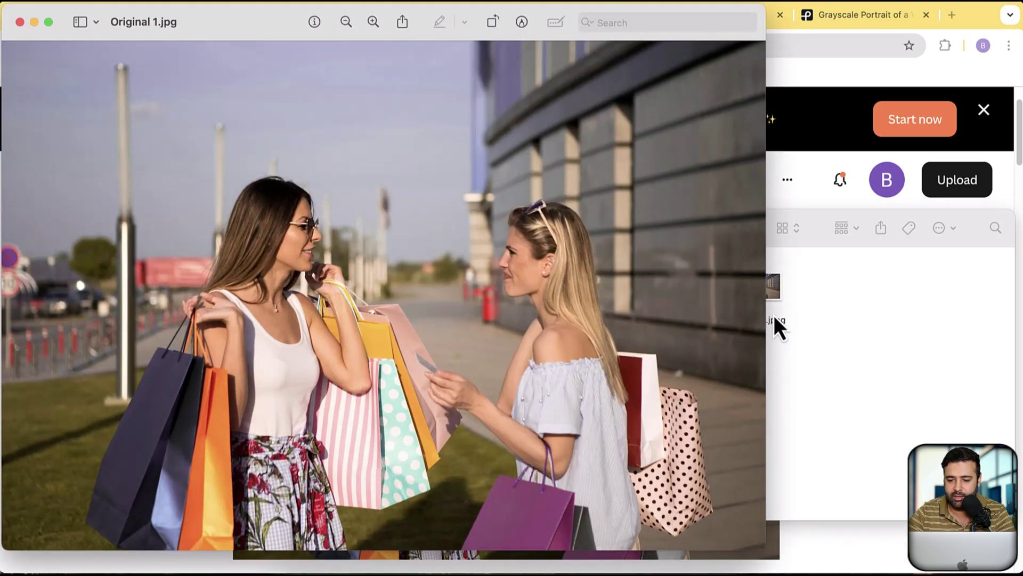
pyautogui.doubleClick(783, 300)
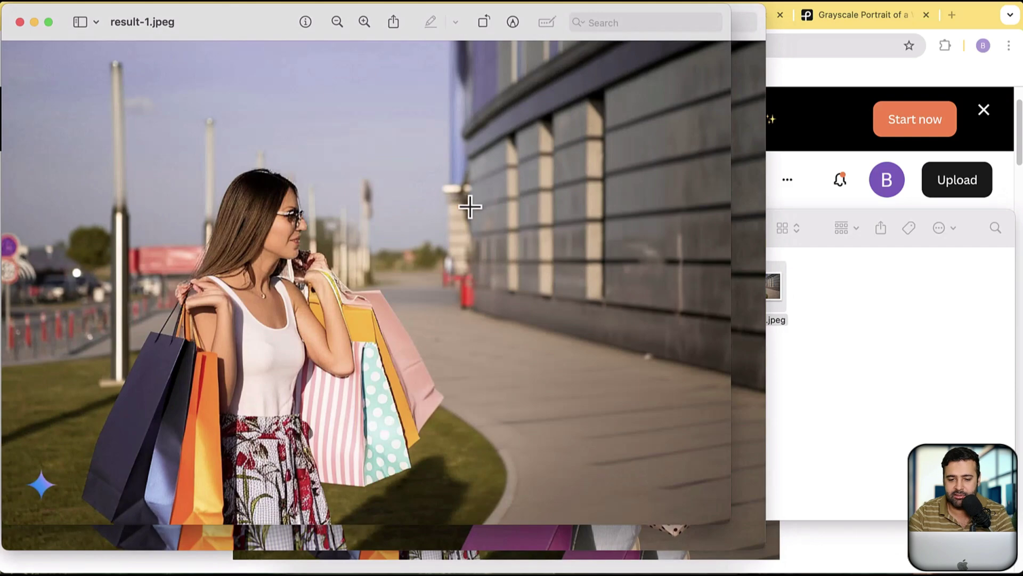
pyautogui.moveTo(245, 25); pyautogui.dragTo(270, 48)
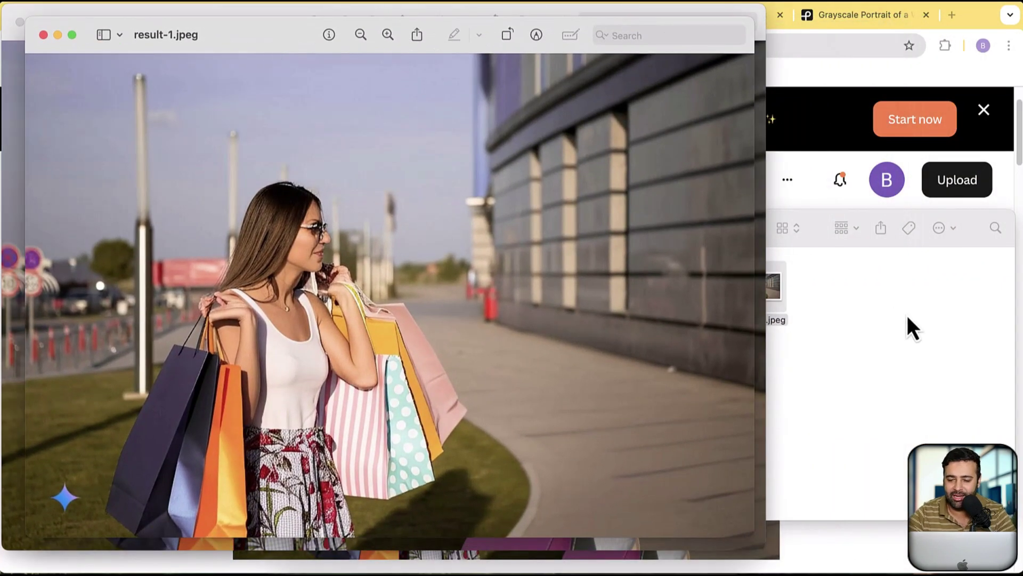
pyautogui.click(724, 368)
# Compare Original 2.jpg beside result -2.jpeg, then close all four Preview images
pyautogui.doubleClick(676, 297)
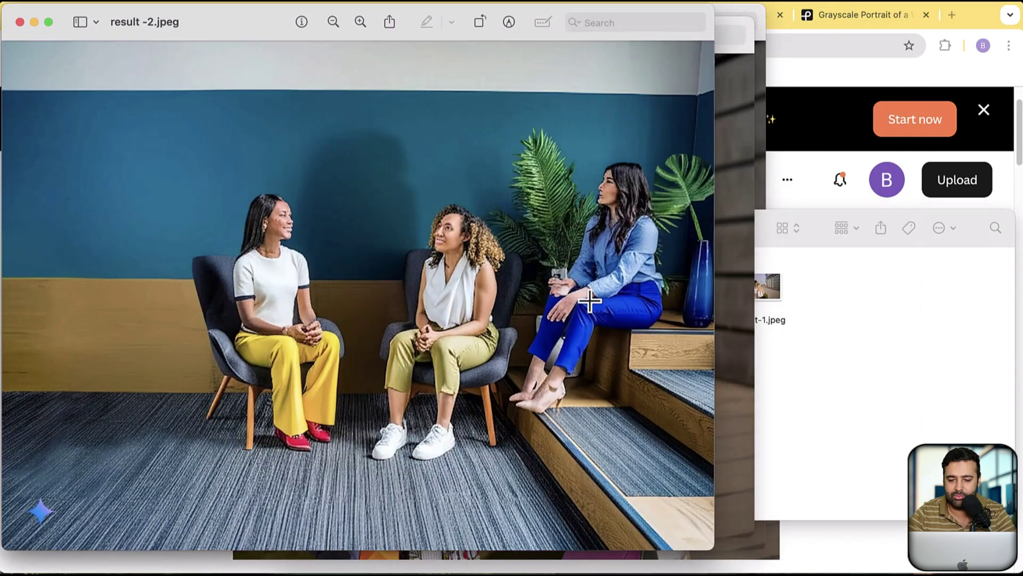
pyautogui.click(887, 330)
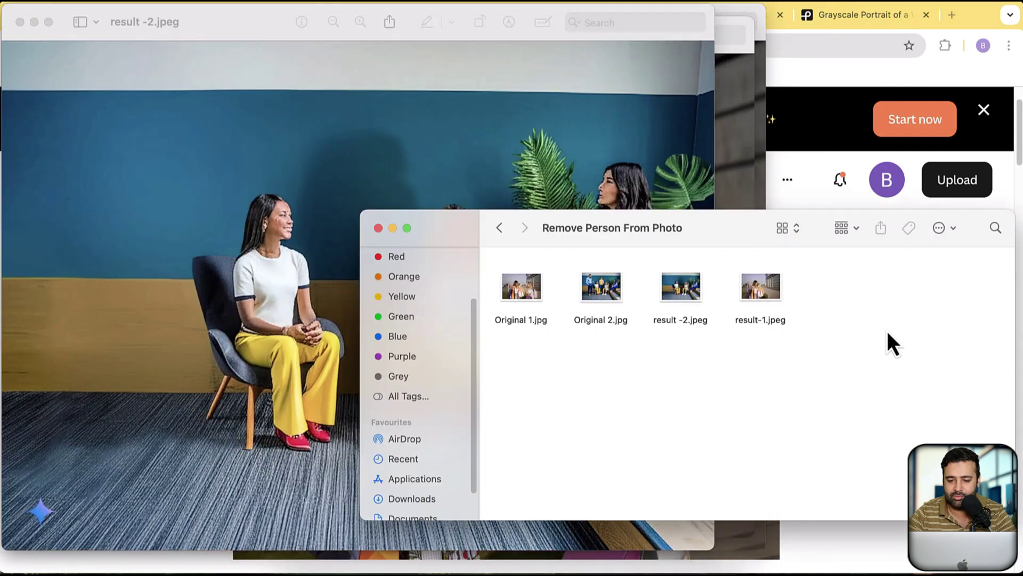
pyautogui.doubleClick(606, 285)
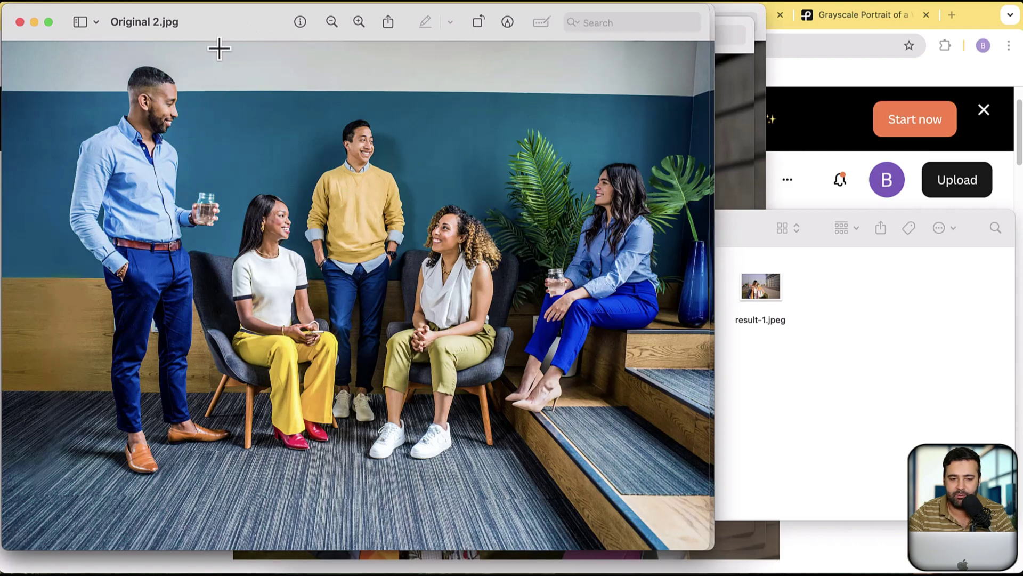
pyautogui.moveTo(239, 29); pyautogui.dragTo(282, 75)
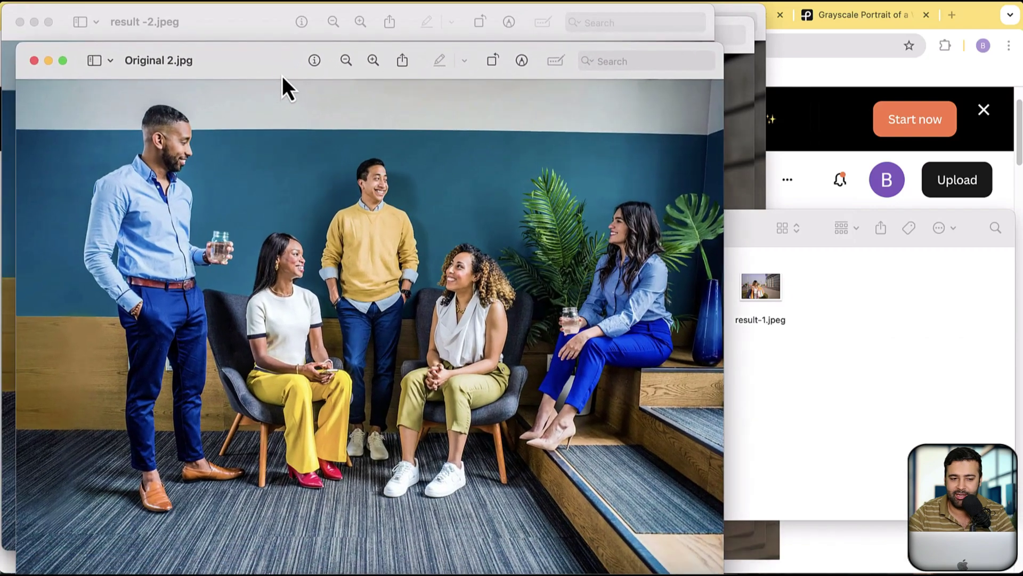
pyautogui.click(33, 62)
pyautogui.click(20, 22)
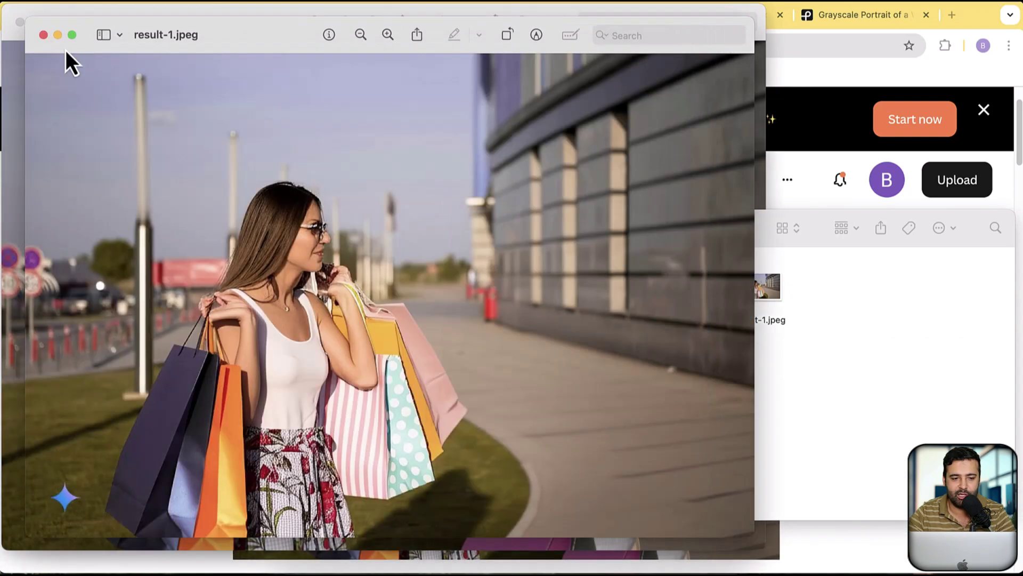
pyautogui.click(43, 35)
pyautogui.click(20, 22)
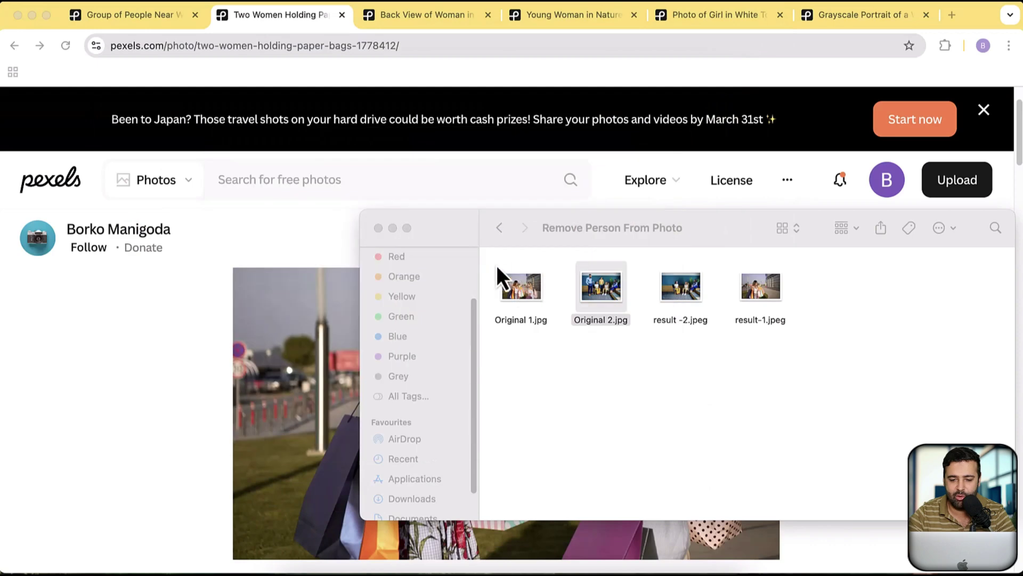
# Browse Background Removal, Remove Person From Photo and Adding Person To Photo, returning to AI Experiments each time
pyautogui.click(498, 233)
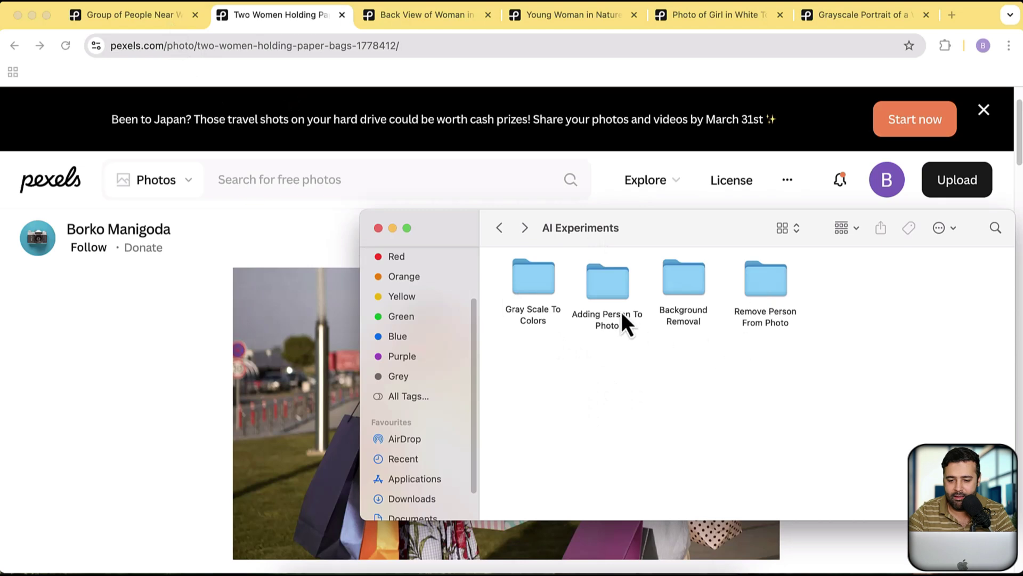
pyautogui.click(615, 287)
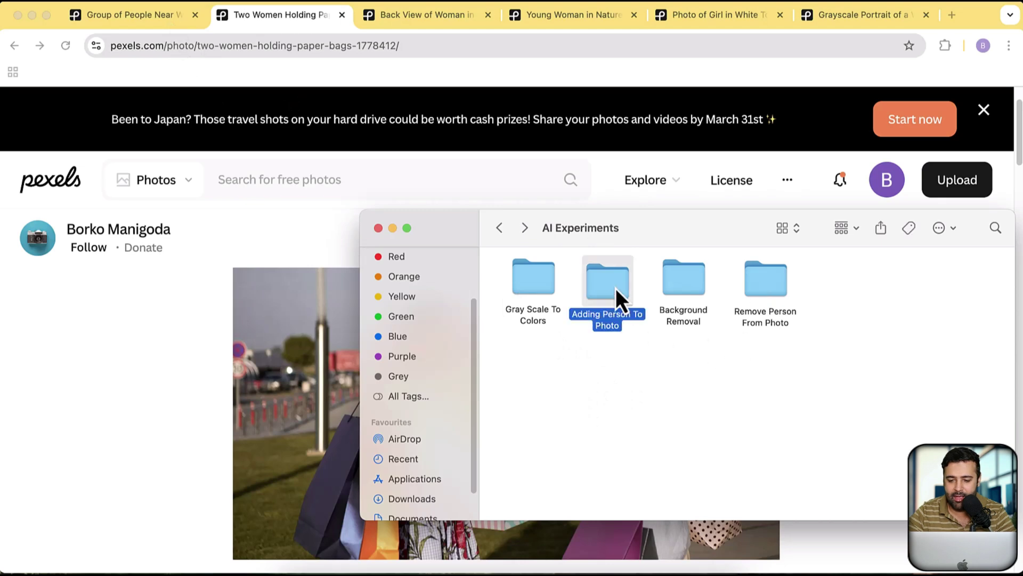
pyautogui.doubleClick(683, 290)
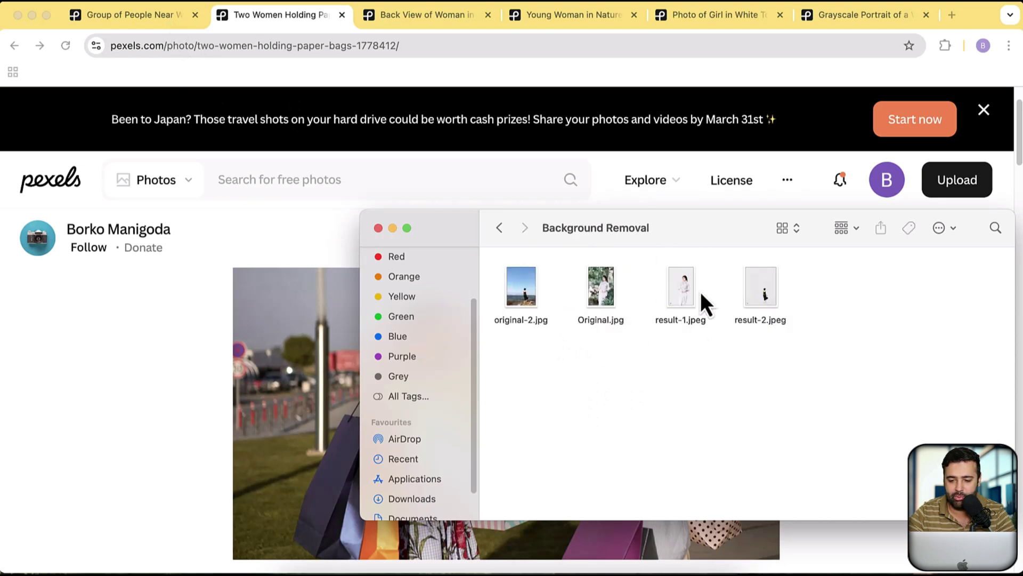
pyautogui.click(500, 229)
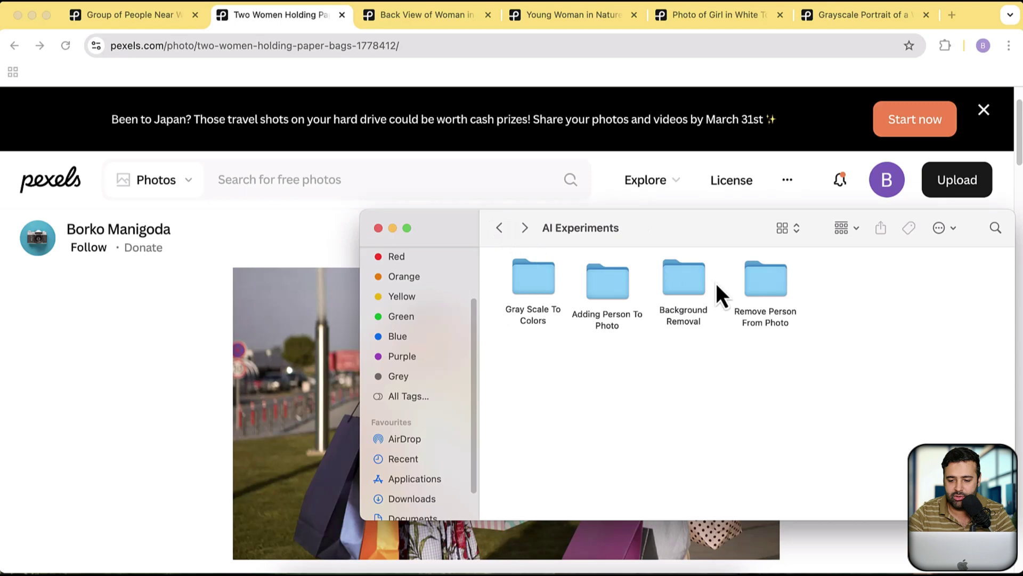
pyautogui.doubleClick(754, 288)
pyautogui.click(500, 228)
pyautogui.doubleClick(601, 286)
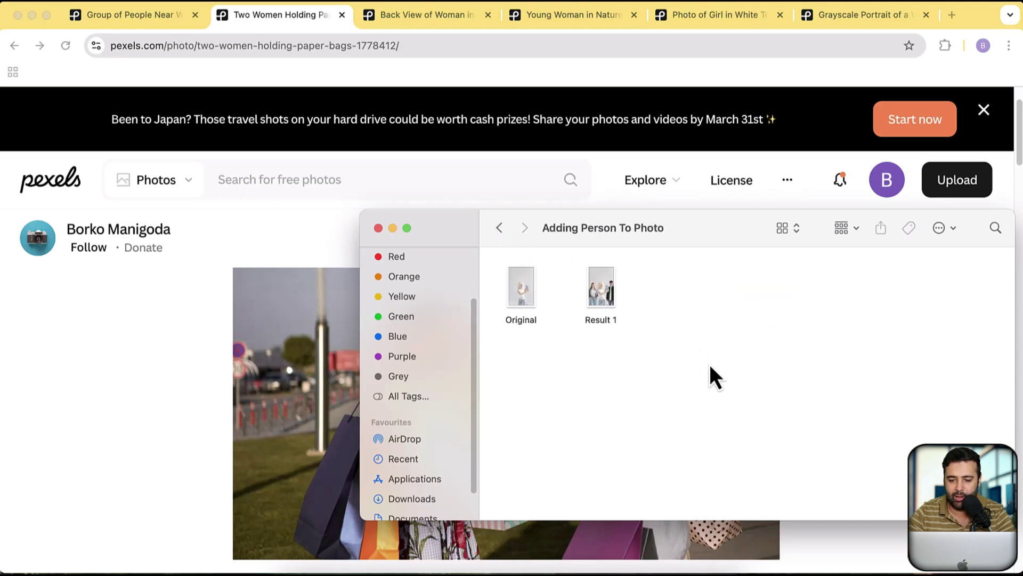
pyautogui.click(502, 229)
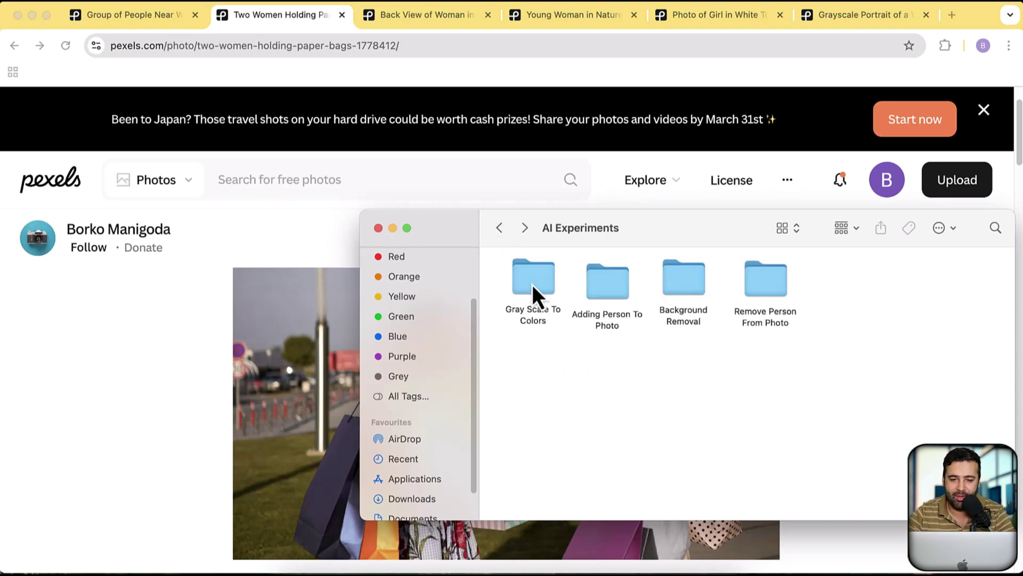
# Close the folder window and open Google AI Studio via a 'google ai studio' search
pyautogui.click(378, 228)
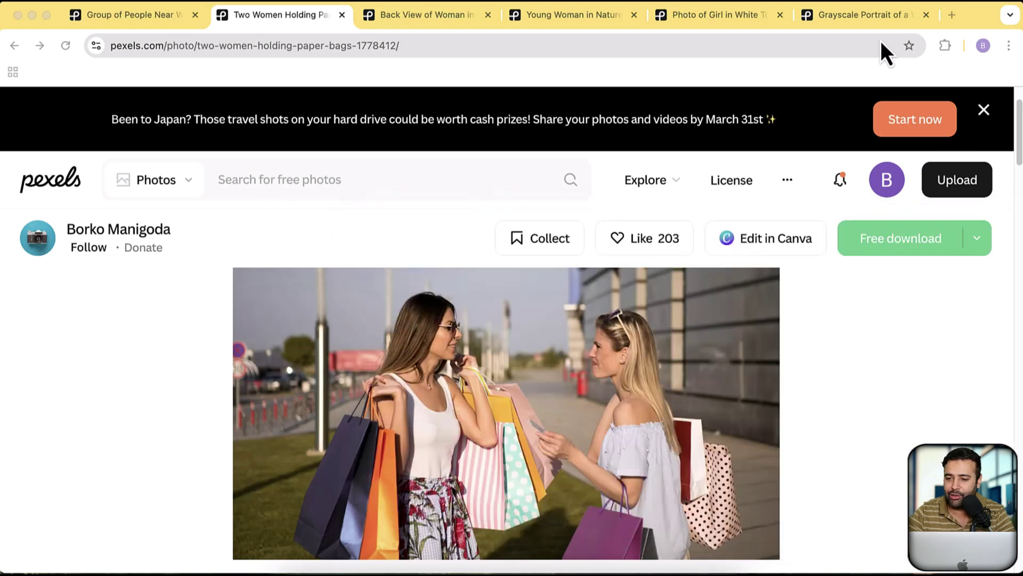
pyautogui.click(946, 16)
pyautogui.write('google')
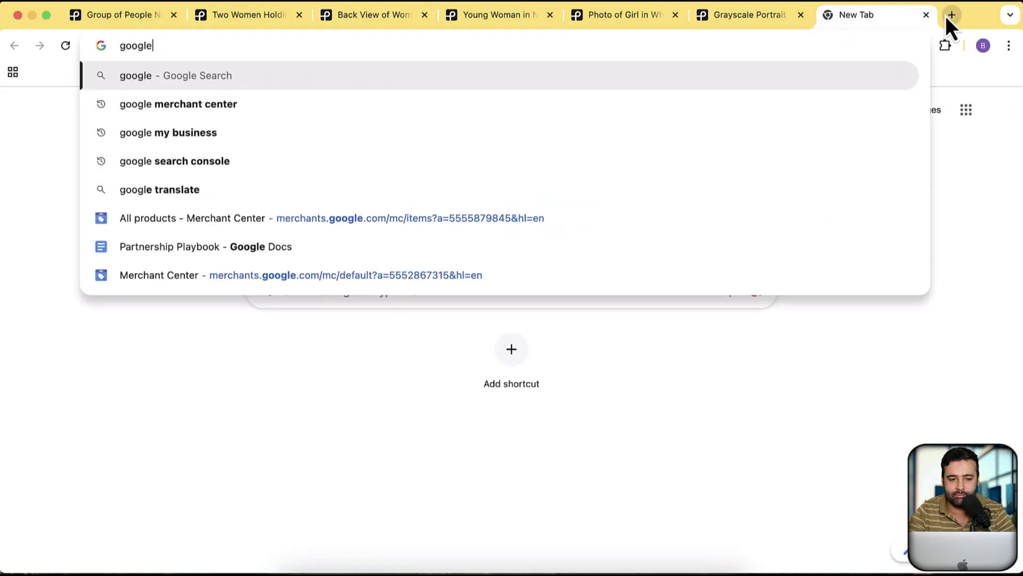
pyautogui.write(' ai studio')
pyautogui.press('Return')
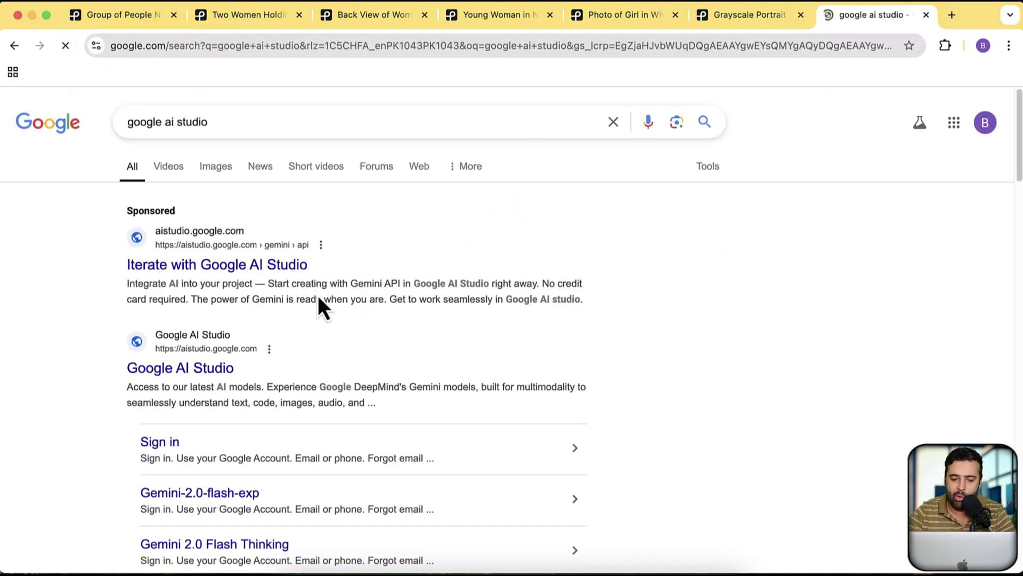
pyautogui.click(226, 367)
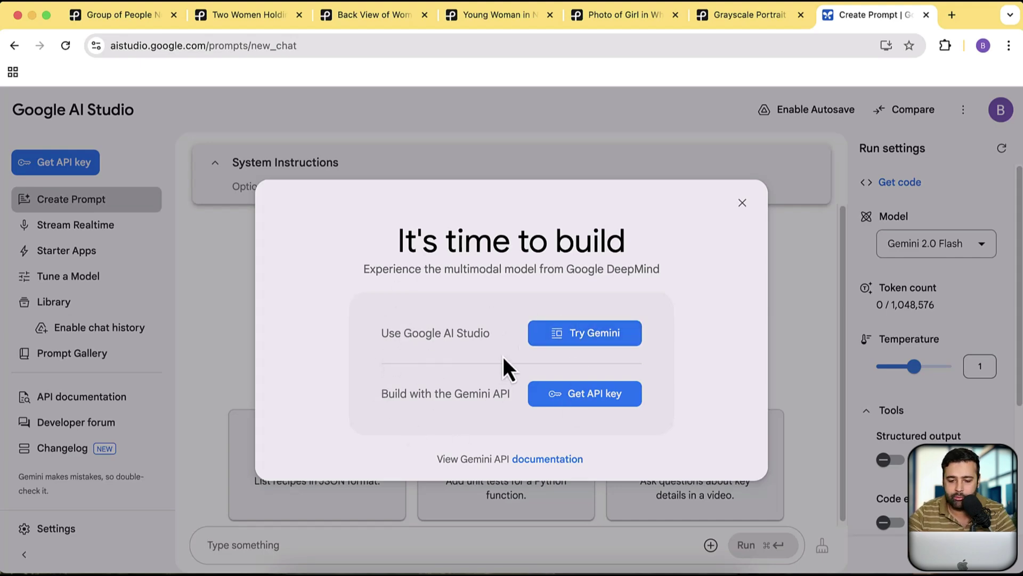
# Dismiss the AI Studio welcome screen and accept the terms of service
pyautogui.click(568, 335)
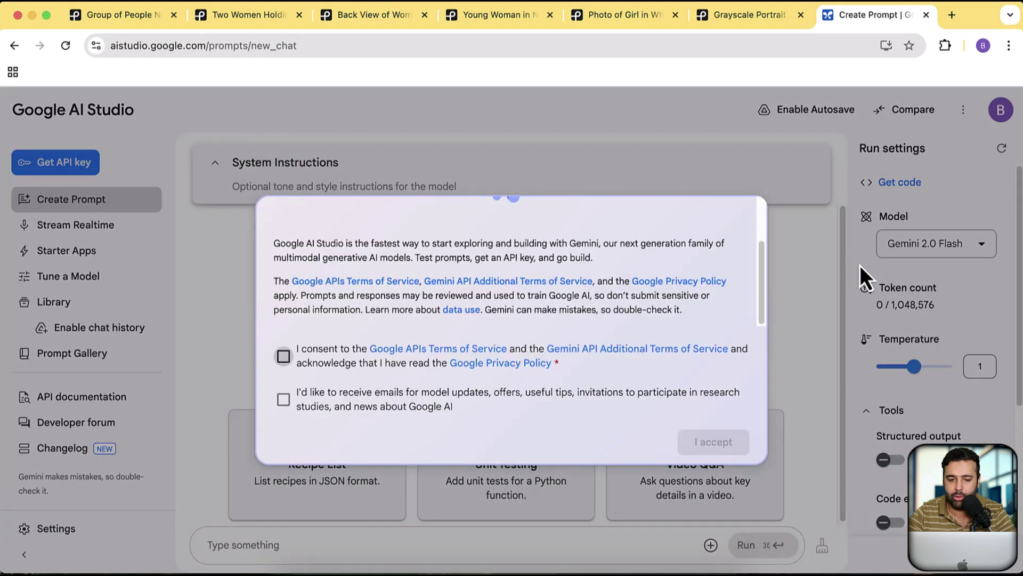
pyautogui.click(283, 356)
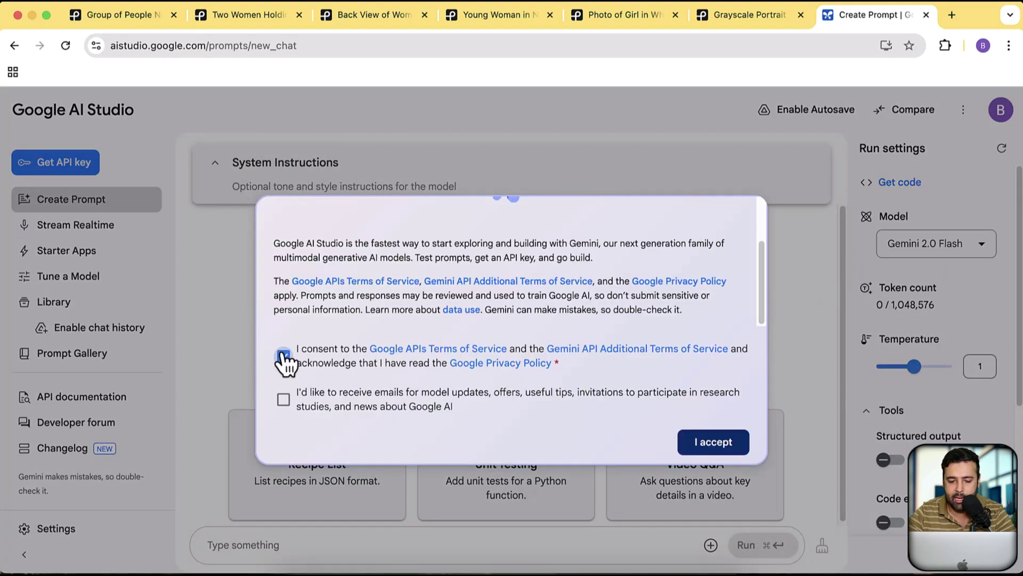
pyautogui.click(711, 450)
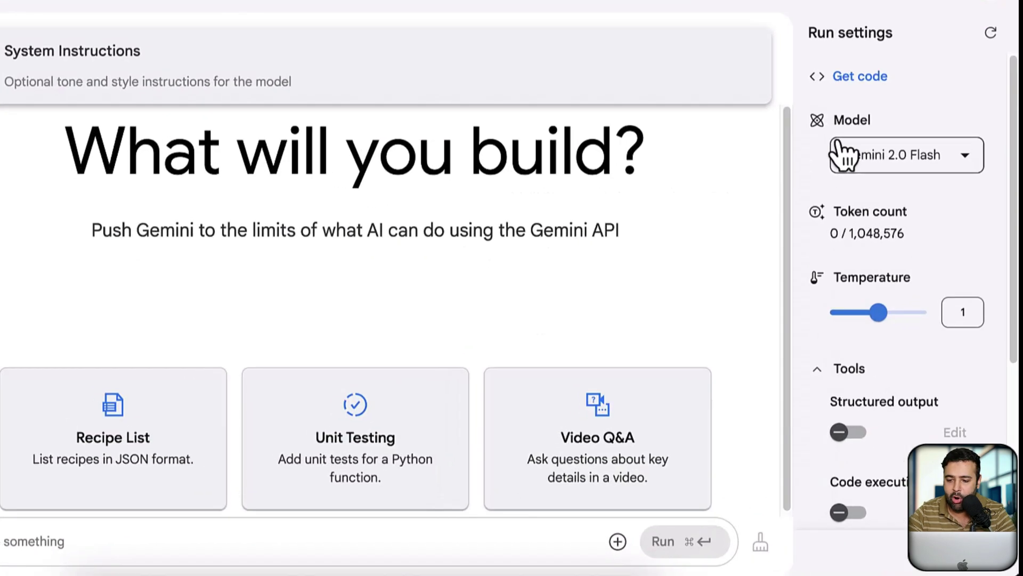
# Set the model to Gemini 2.0 Flash (Image Generation) Experimental
pyautogui.moveTo(896, 244)
pyautogui.click(846, 131)
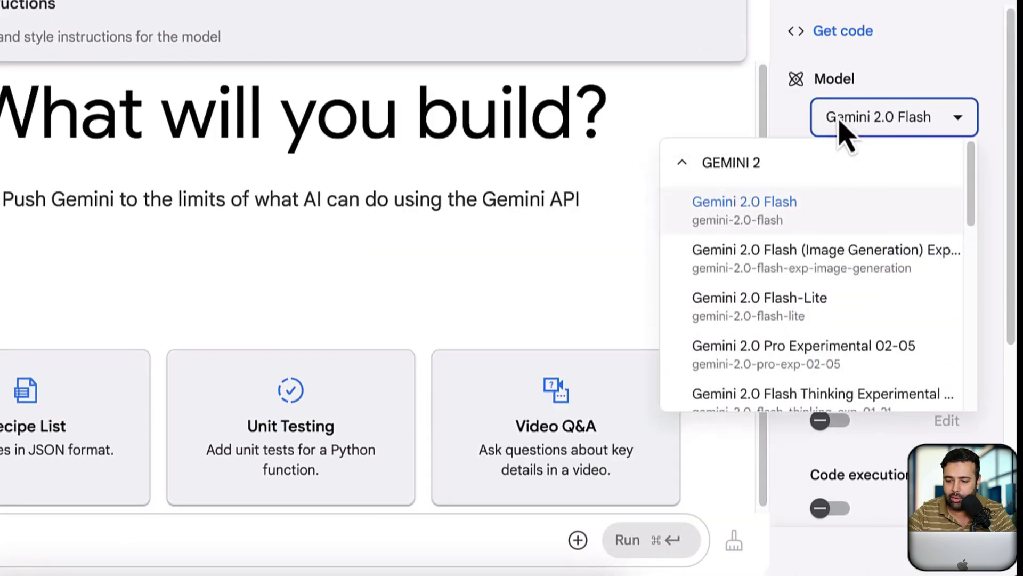
pyautogui.moveTo(777, 251)
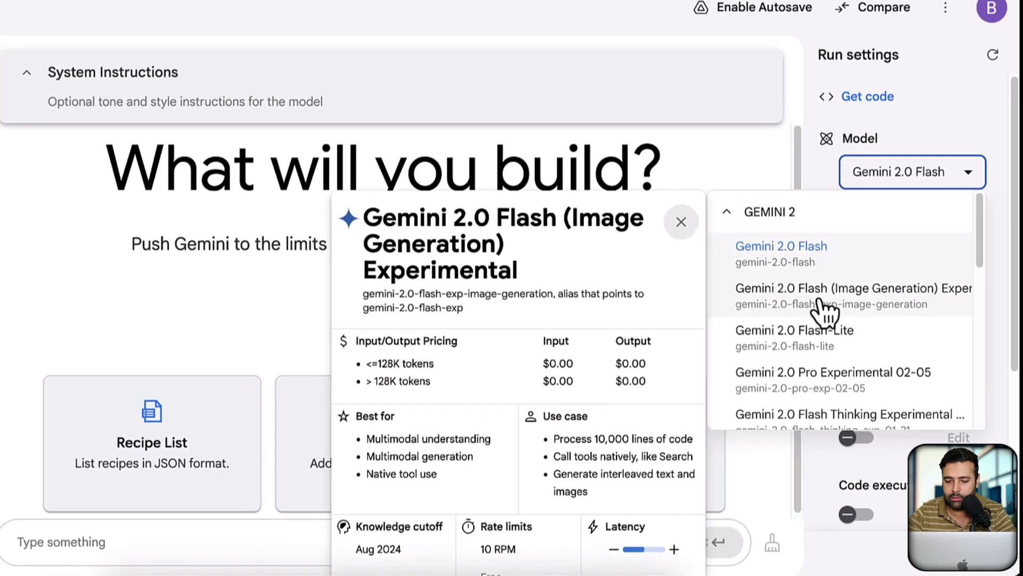
pyautogui.click(789, 261)
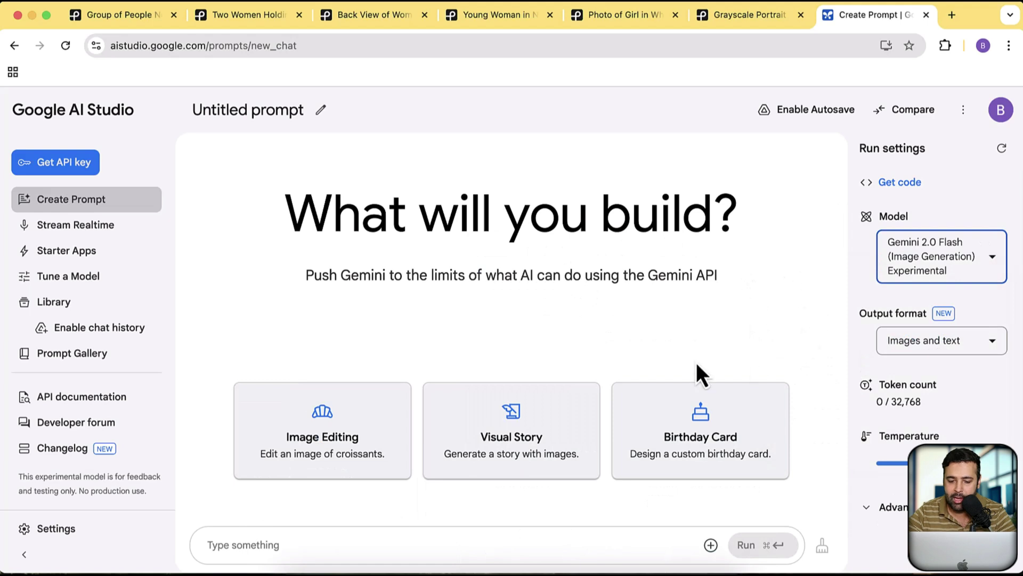
pyautogui.click(383, 543)
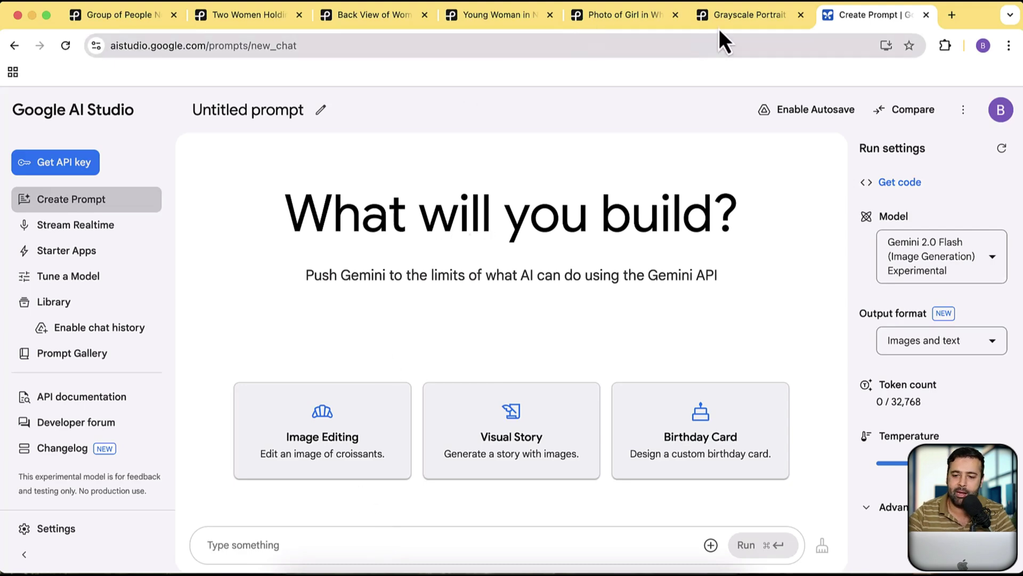
# Load the Pexels homepage and close the five leftover photo tabs
pyautogui.click(736, 18)
pyautogui.click(580, 45)
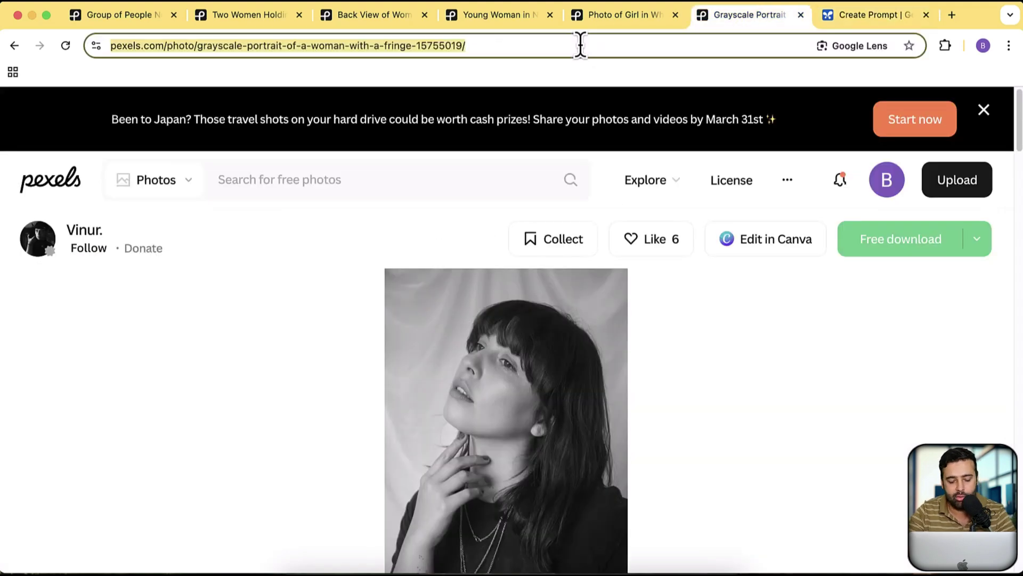
pyautogui.write('pex')
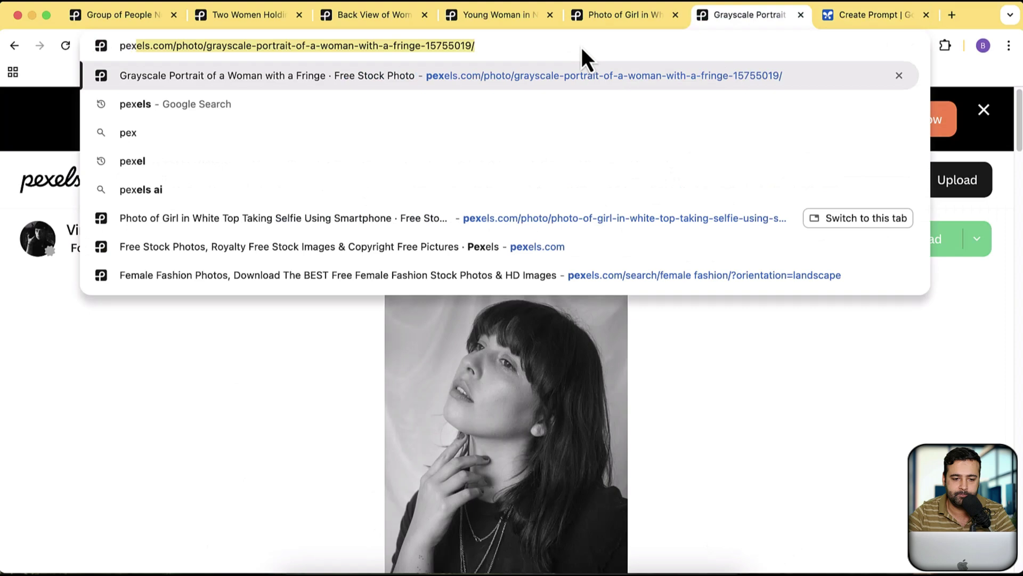
pyautogui.click(183, 52)
pyautogui.moveTo(176, 46); pyautogui.dragTo(805, 59)
pyautogui.press('BackSpace')
pyautogui.press('Return')
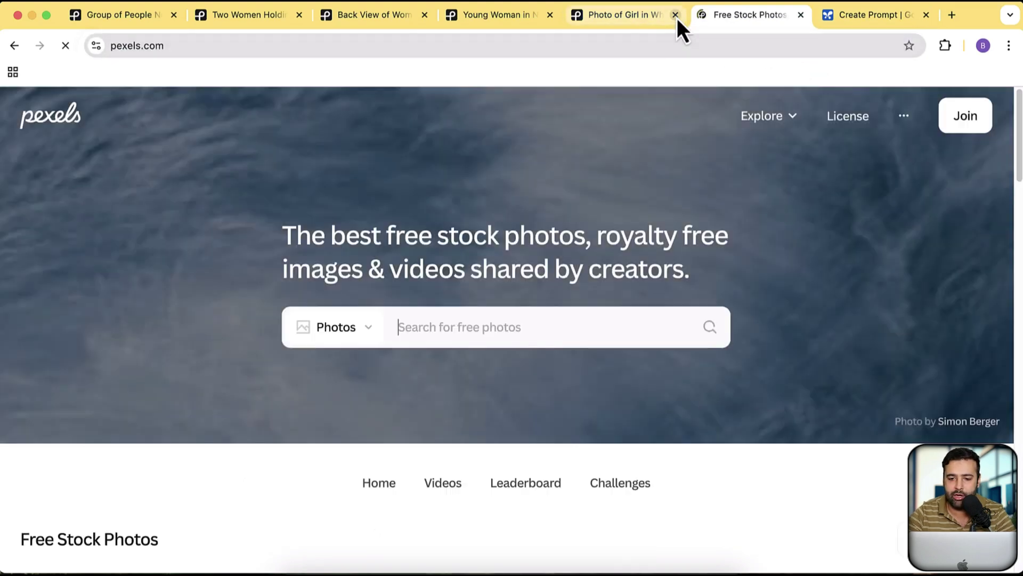
pyautogui.click(676, 16)
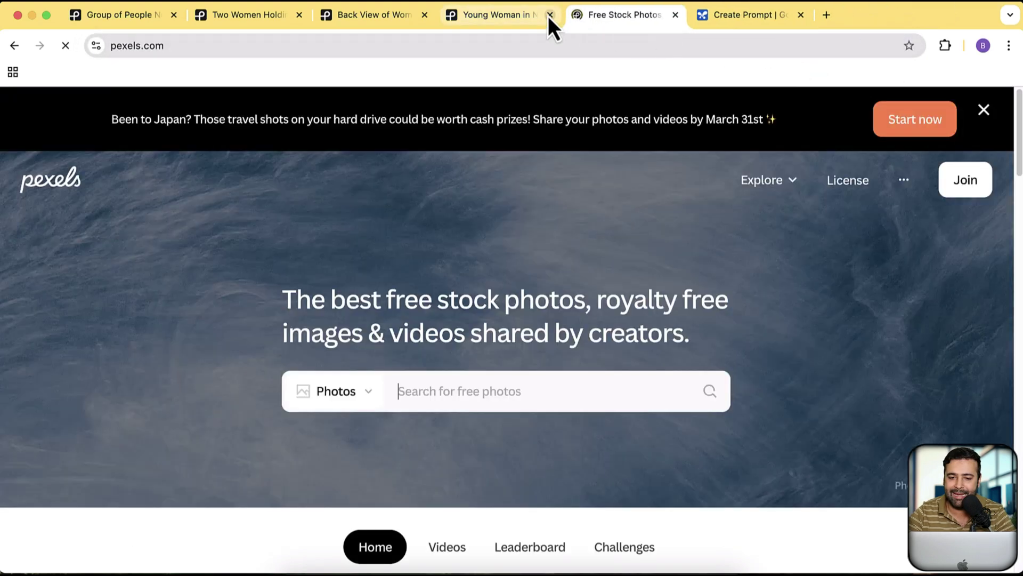
pyautogui.click(550, 15)
pyautogui.click(424, 15)
pyautogui.click(300, 16)
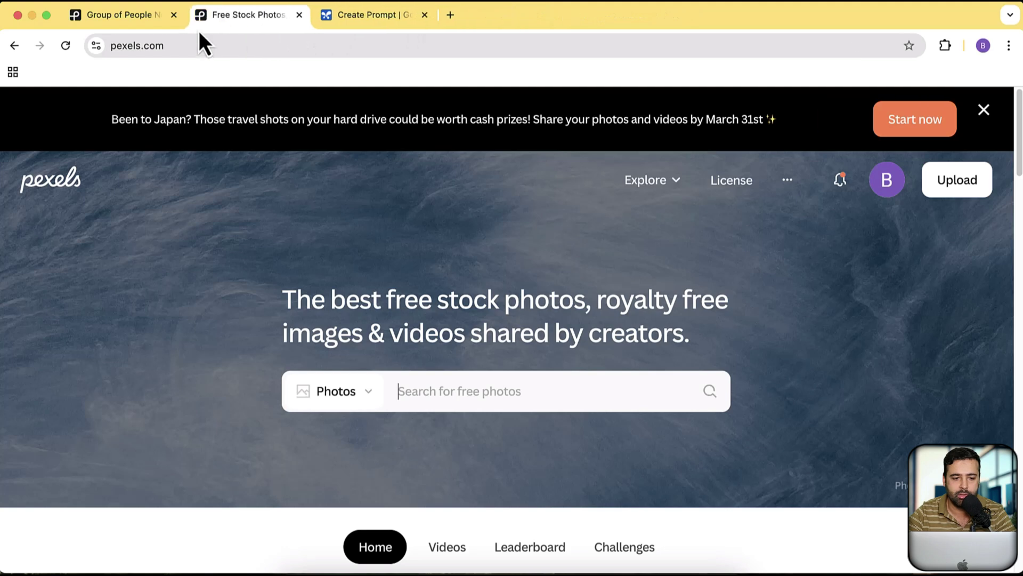
pyautogui.click(174, 16)
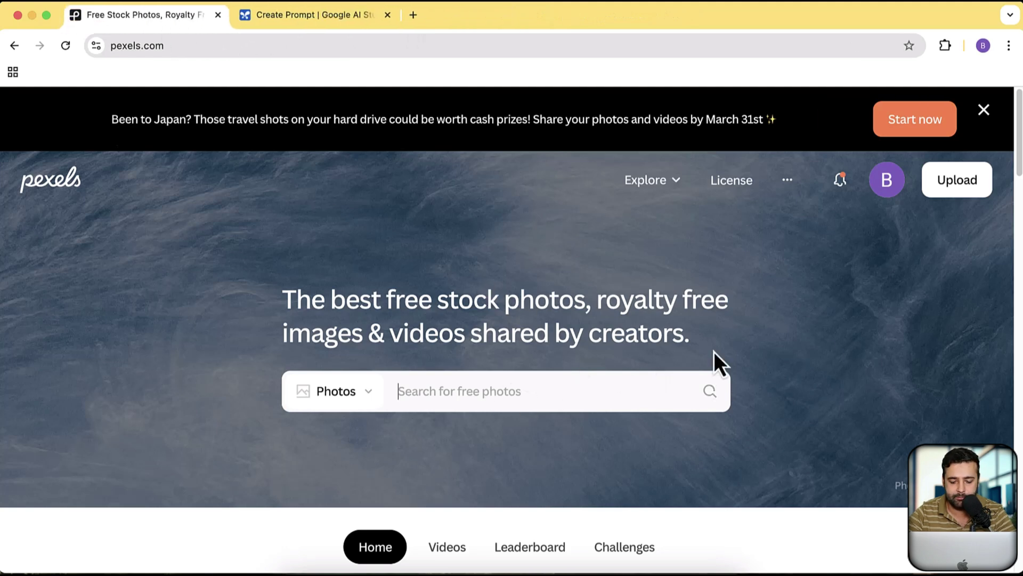
# Search Pexels for 'grayscale' and download the silhouette photo of trees
pyautogui.write('g')
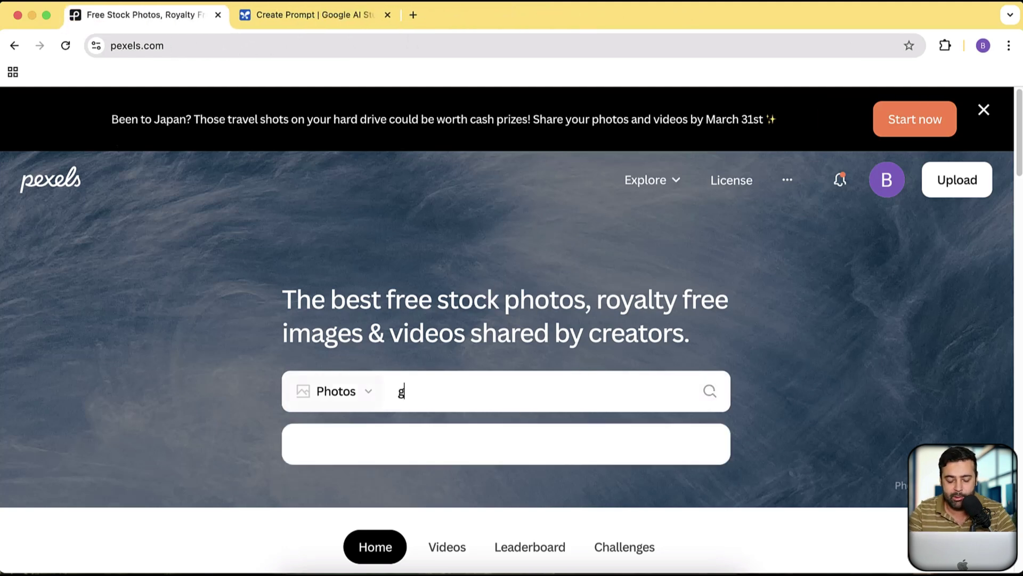
pyautogui.write('rayscale')
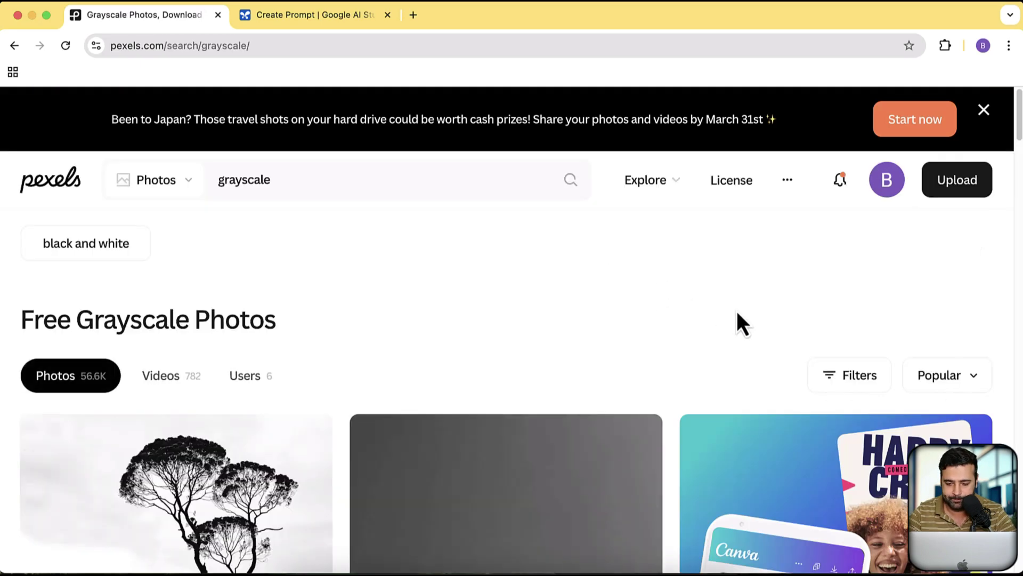
pyautogui.scroll(-10, 975, 256)
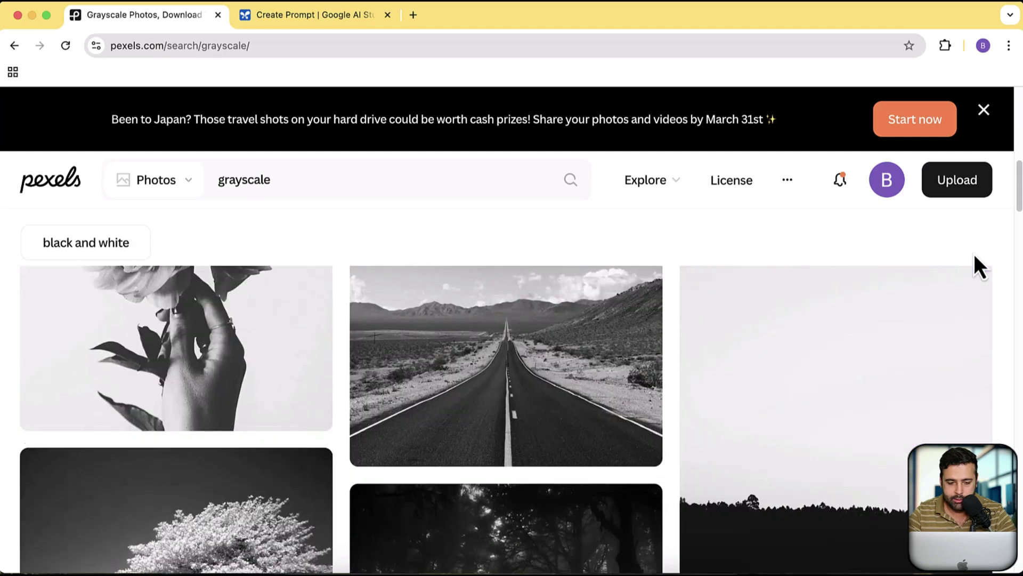
pyautogui.scroll(7, 975, 255)
pyautogui.scroll(3, 974, 254)
pyautogui.scroll(-3, 975, 256)
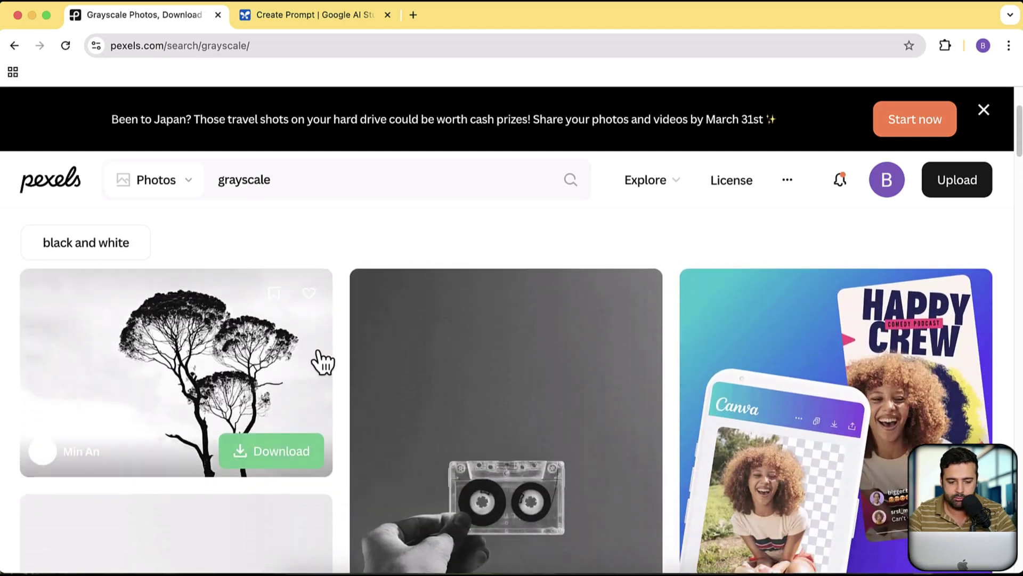
pyautogui.click(320, 353)
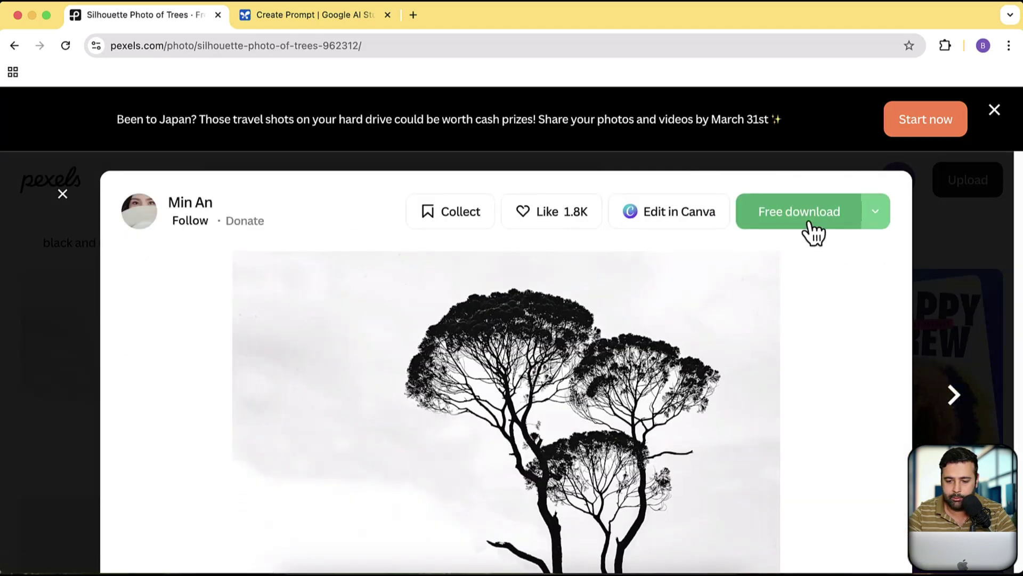
pyautogui.click(809, 224)
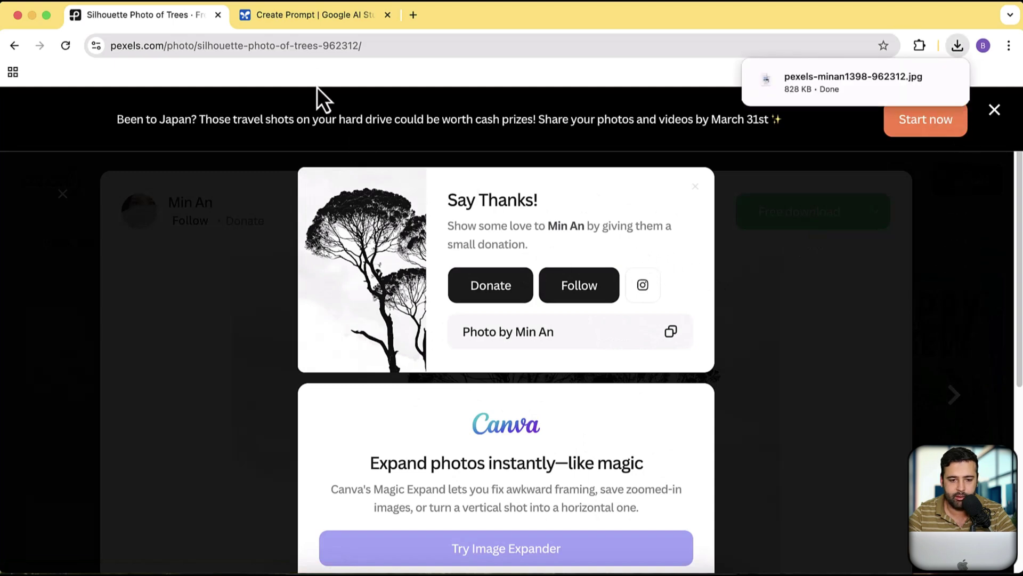
pyautogui.click(344, 21)
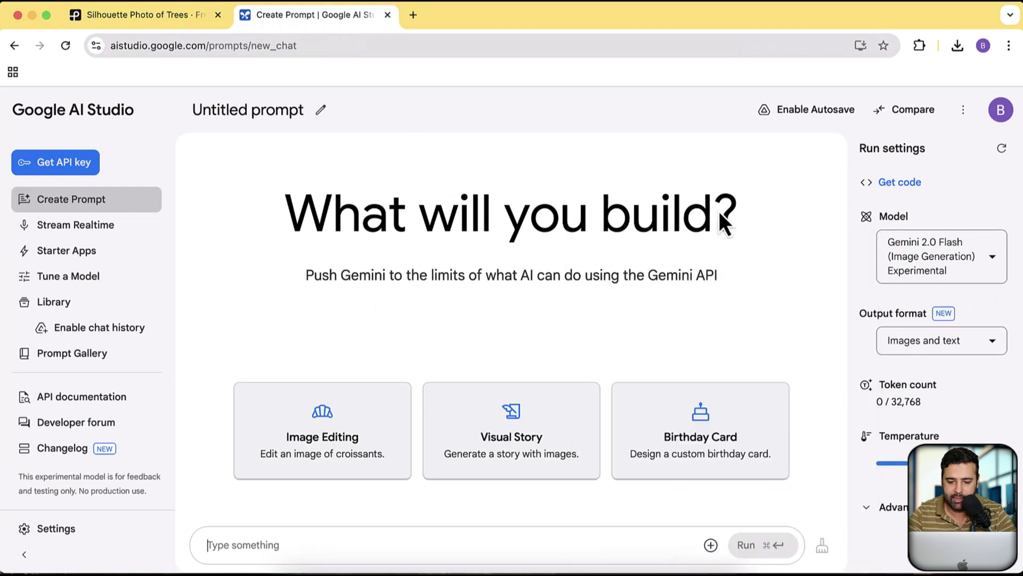
# Upload the downloaded tree silhouette JPG and enter the prompt 'Colorize this picture'
pyautogui.click(711, 545)
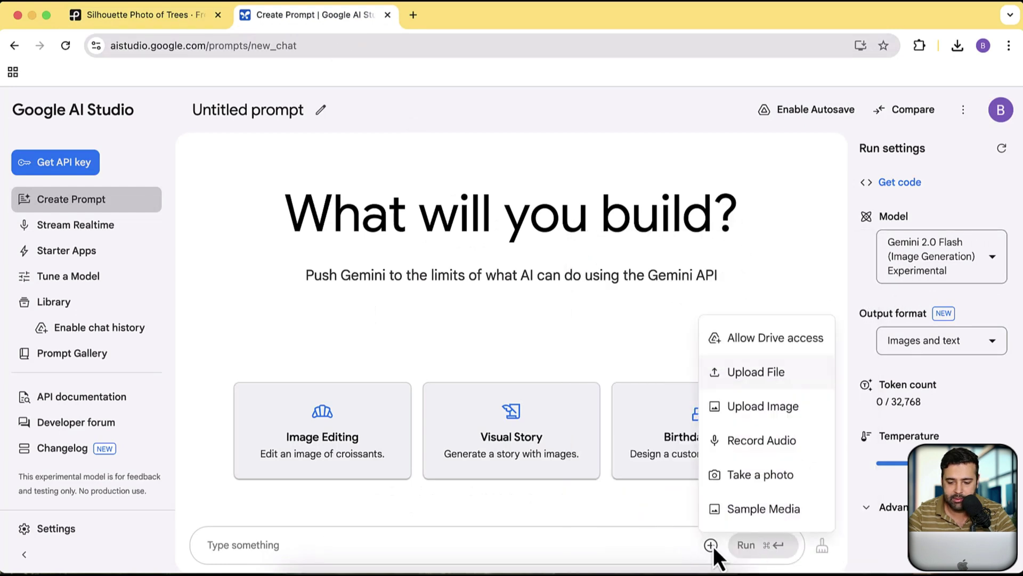
pyautogui.click(758, 413)
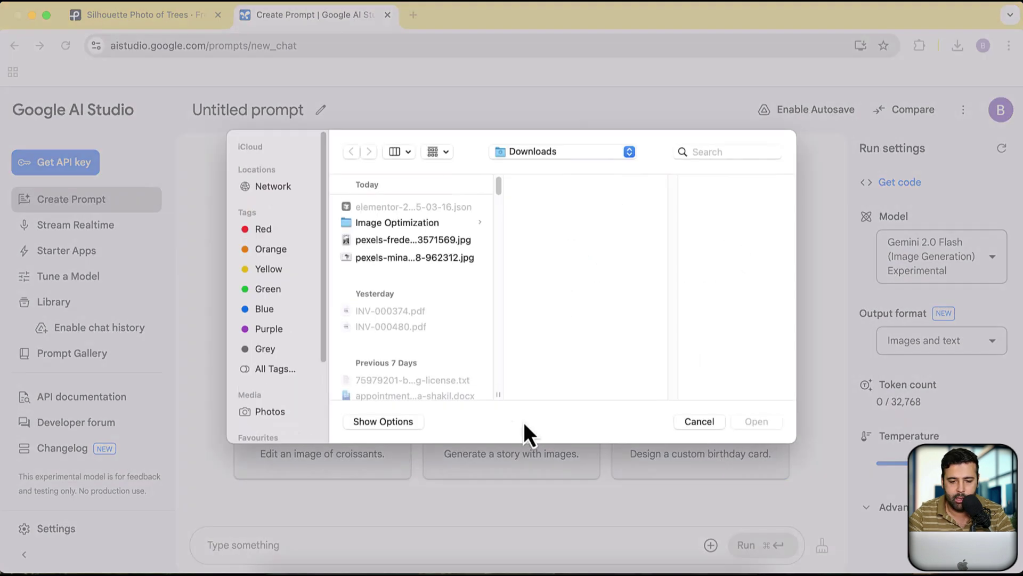
pyautogui.click(443, 257)
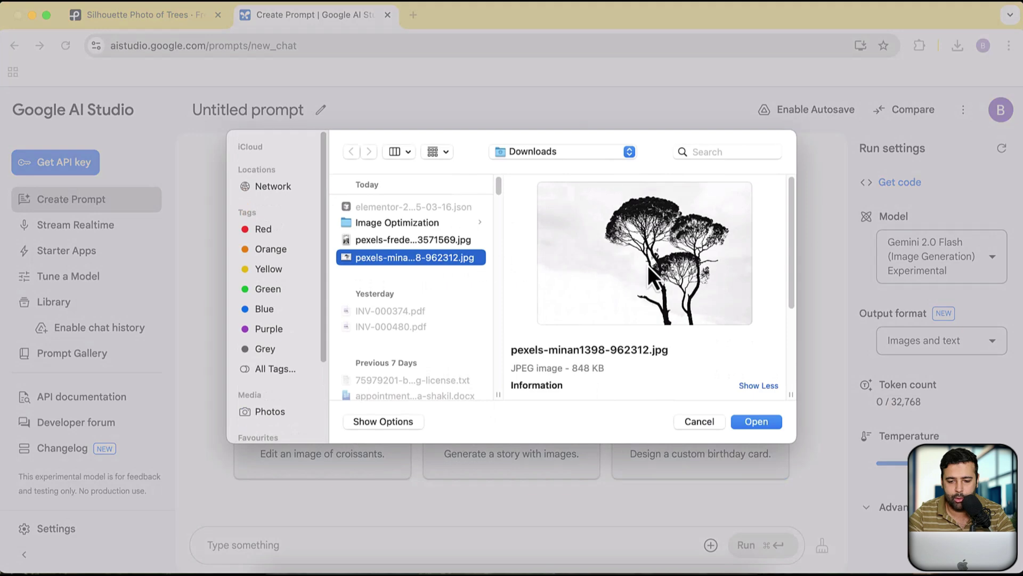
pyautogui.click(756, 422)
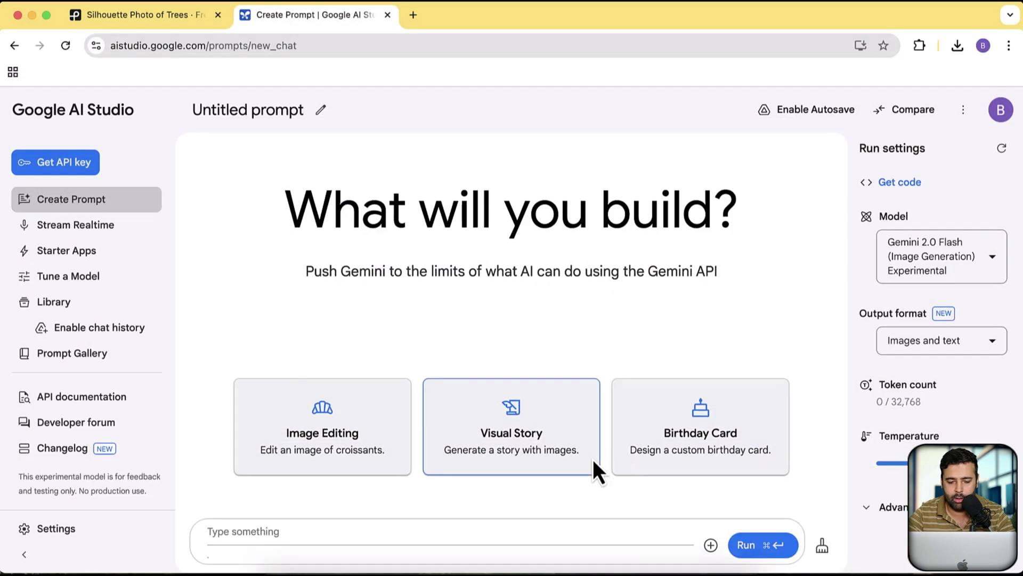
pyautogui.click(574, 388)
pyautogui.write('C')
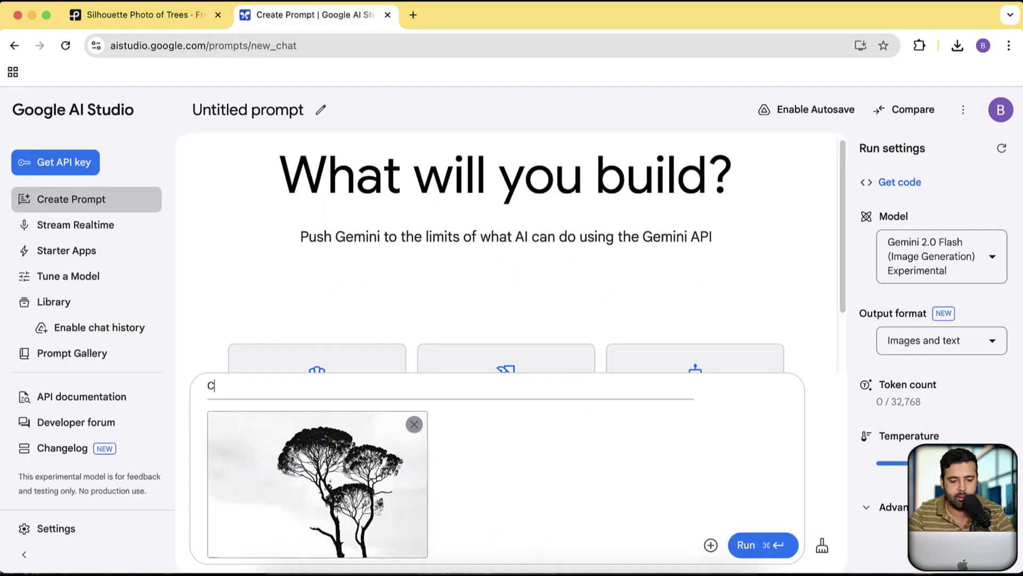
pyautogui.write('olorize ')
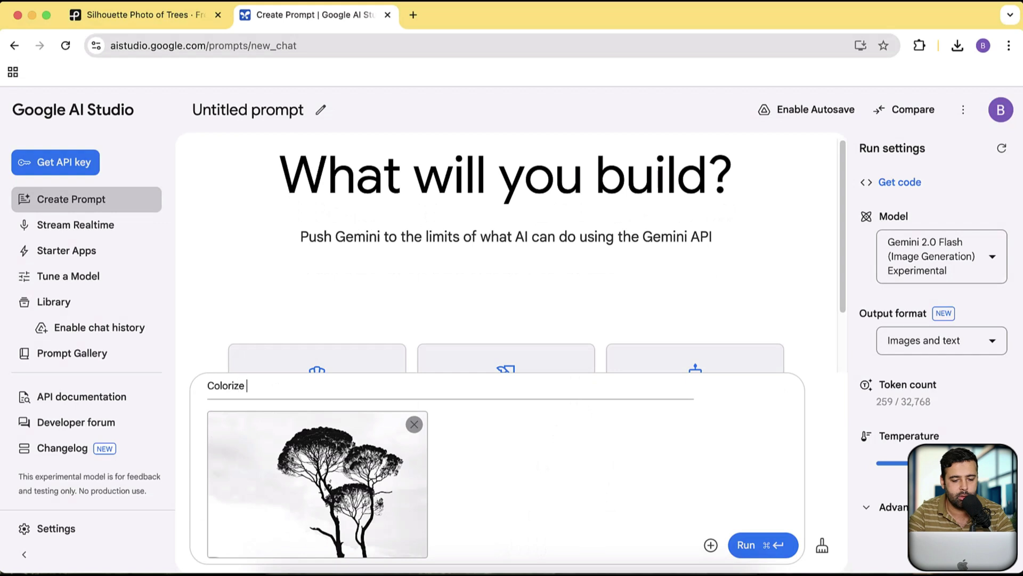
pyautogui.write('this picture')
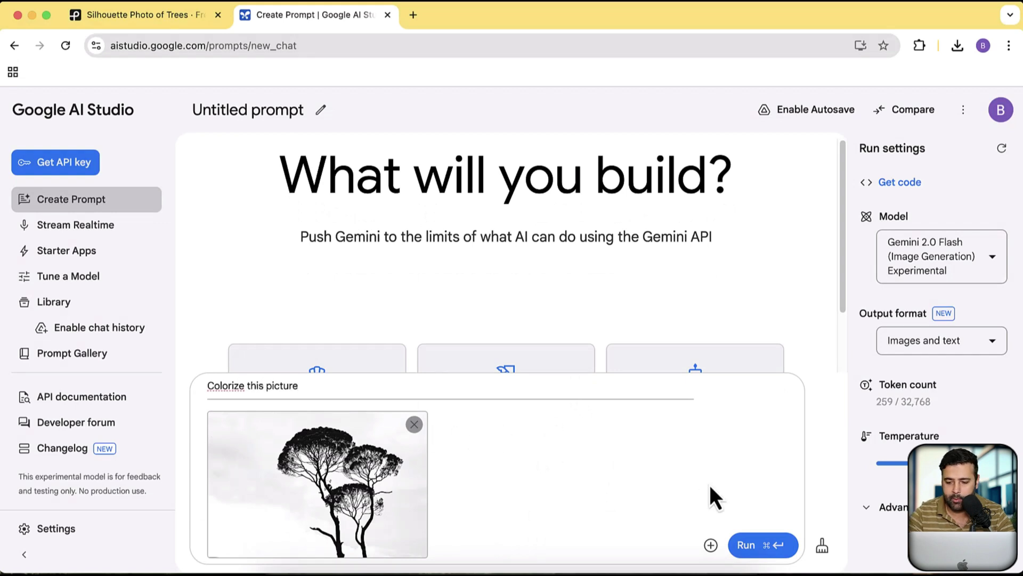
pyautogui.moveTo(964, 405)
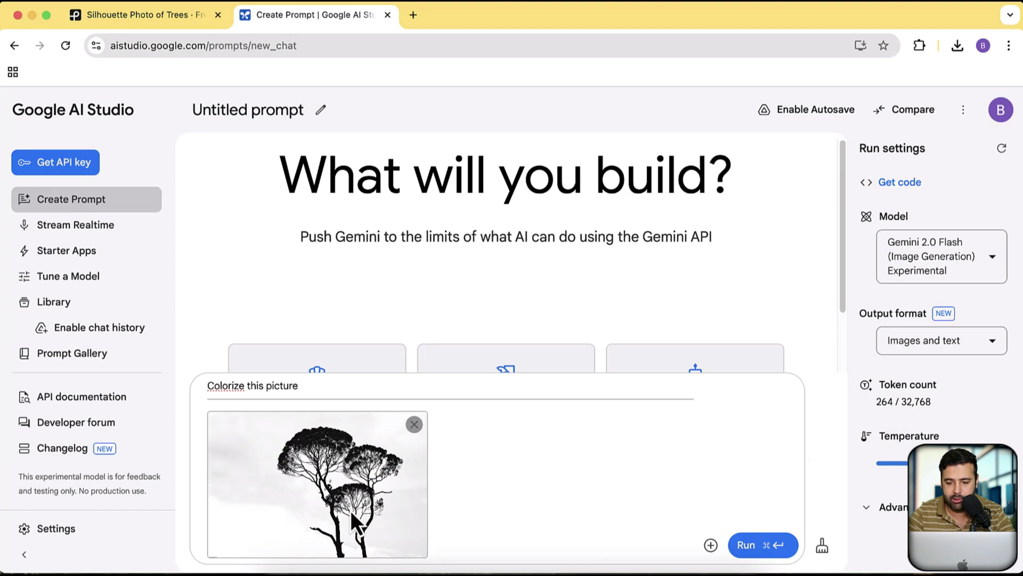
pyautogui.moveTo(886, 407)
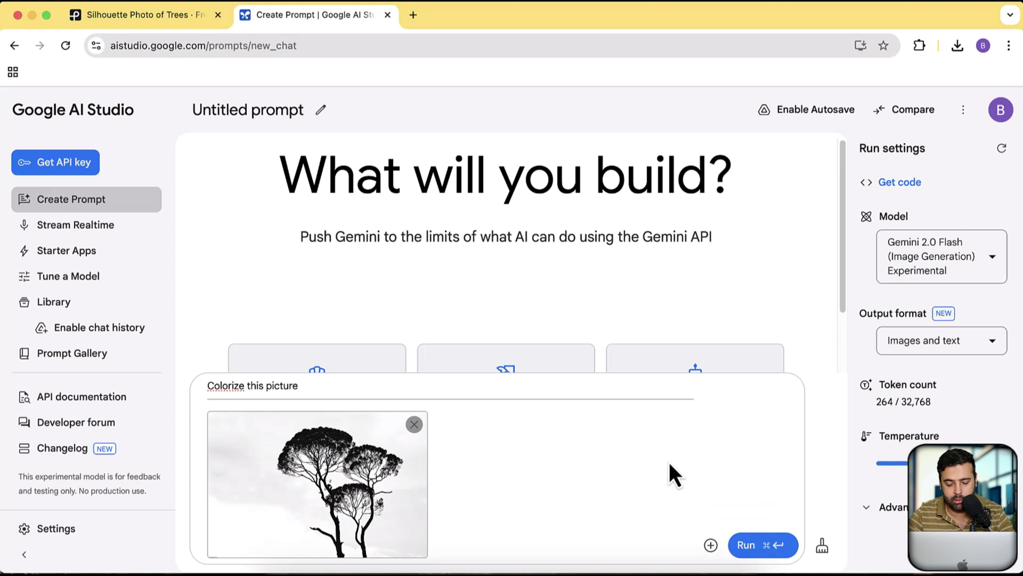
# Run the colorize request and view the resulting colorized tree image full-size in a new tab
pyautogui.press('super+Return')
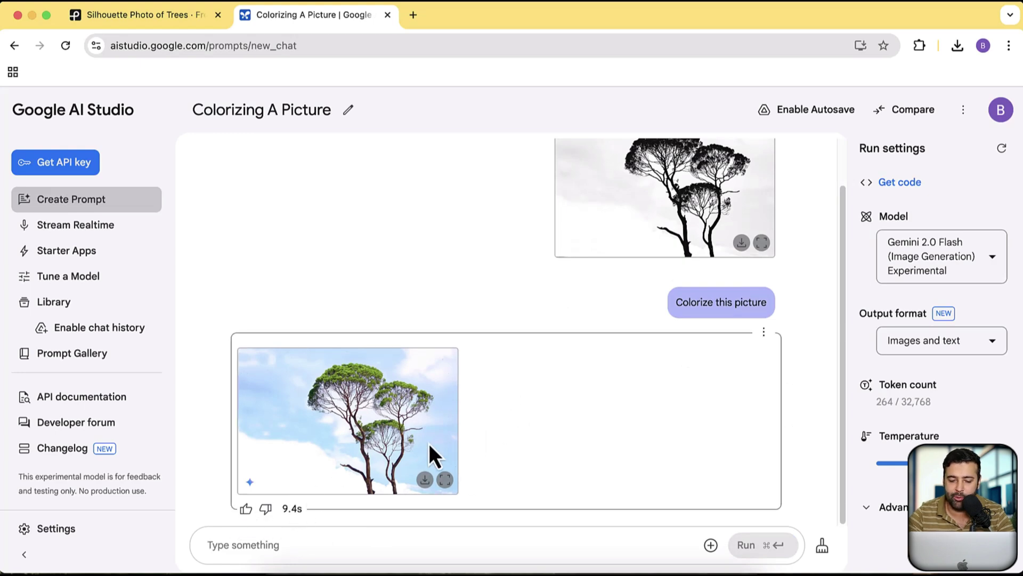
pyautogui.click(447, 481)
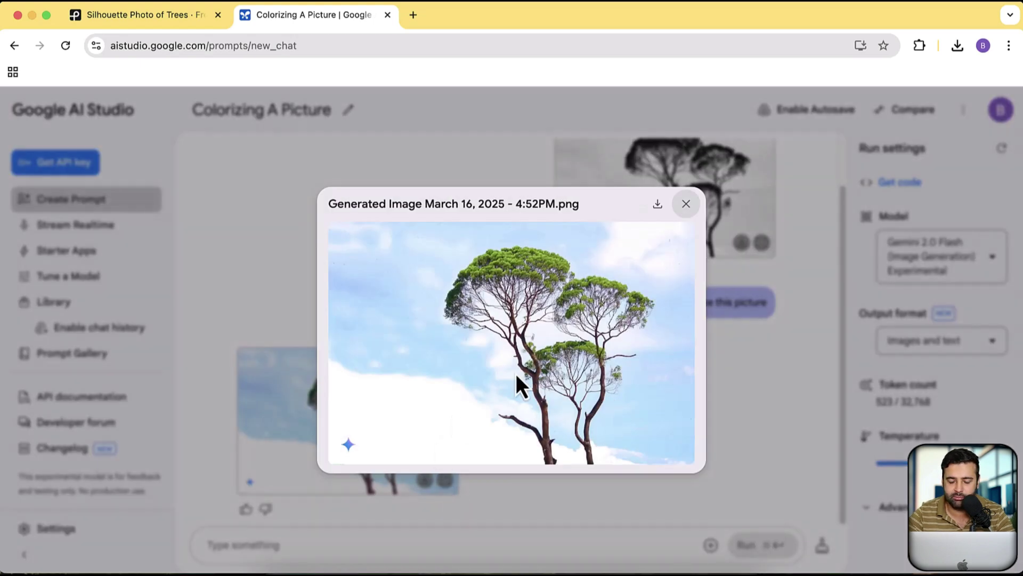
pyautogui.rightClick(523, 326)
pyautogui.click(537, 330)
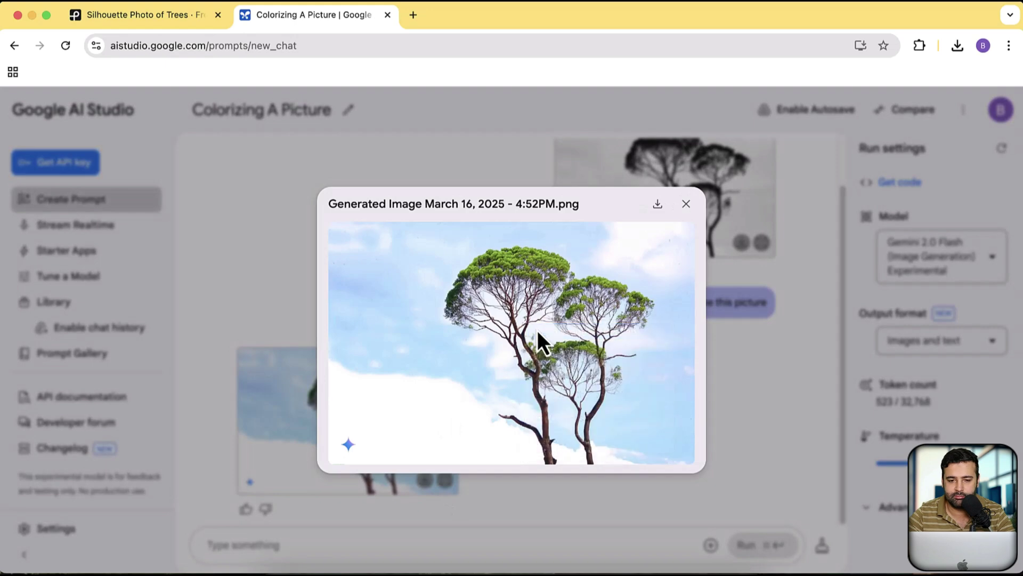
pyautogui.click(484, 24)
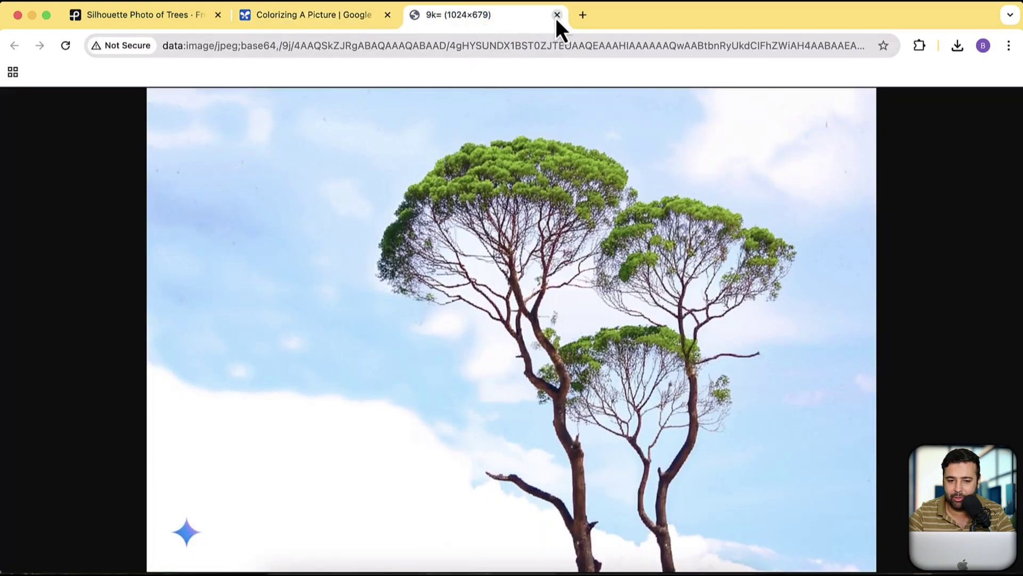
# Close the full-size image tab and preview, returning to the Pexels tree photo
pyautogui.click(557, 15)
pyautogui.click(684, 203)
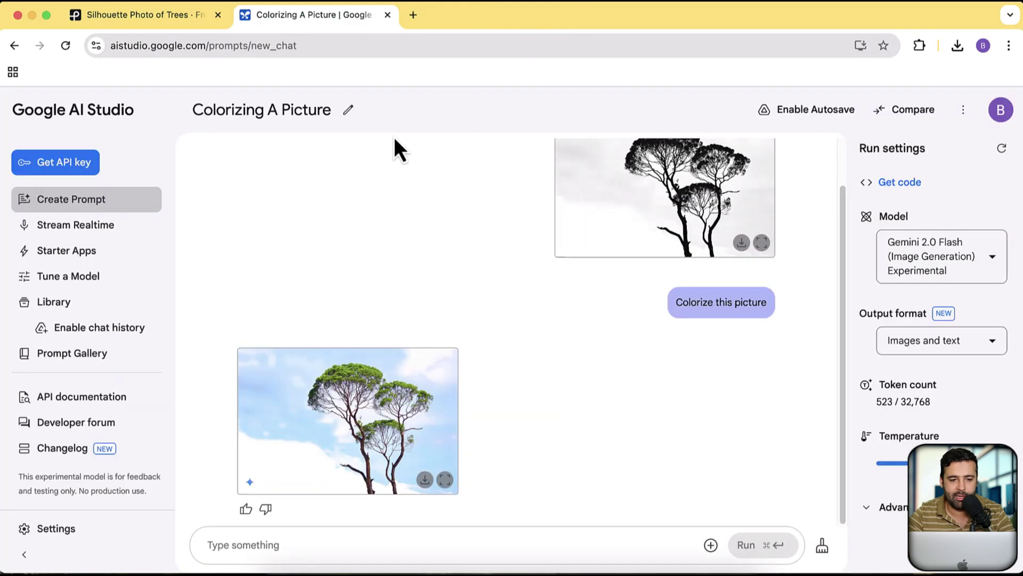
pyautogui.click(190, 27)
# Download the black-and-white Person Walking on Street alley photo from the grayscale results
pyautogui.click(895, 279)
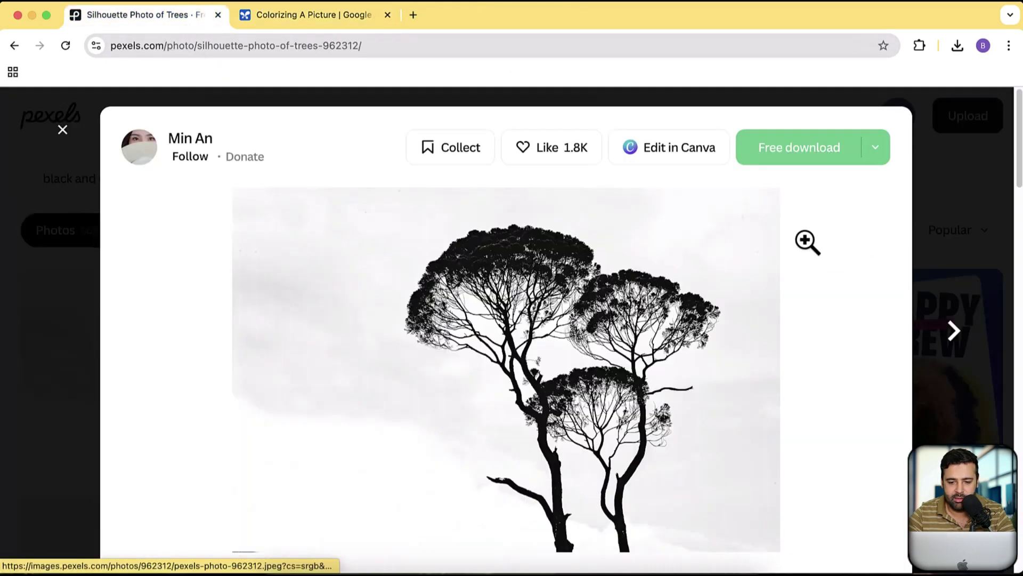
pyautogui.click(1002, 171)
pyautogui.scroll(-8, 939, 201)
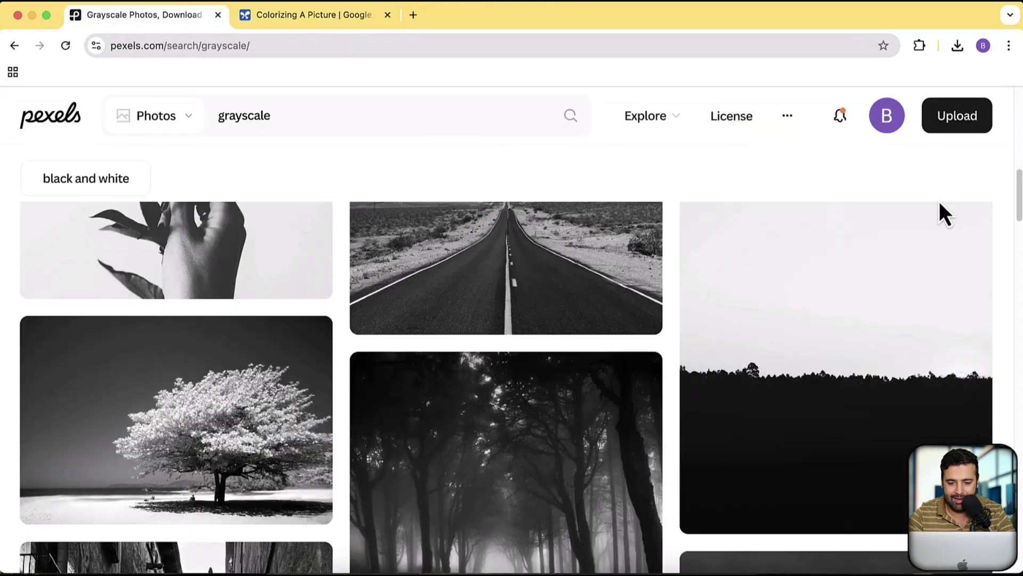
pyautogui.scroll(5, 939, 200)
pyautogui.scroll(-7, 939, 200)
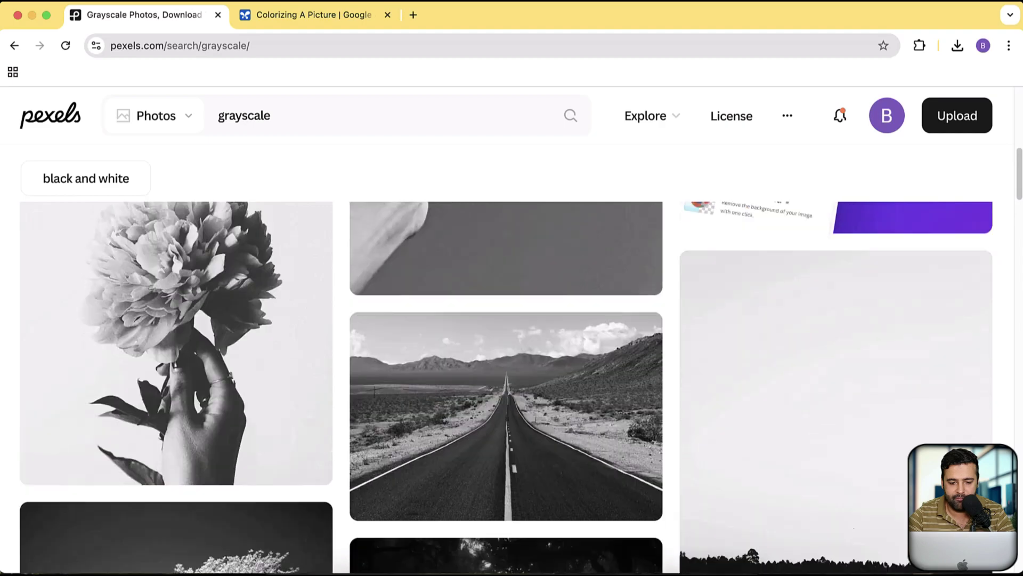
pyautogui.scroll(-10, 522, 387)
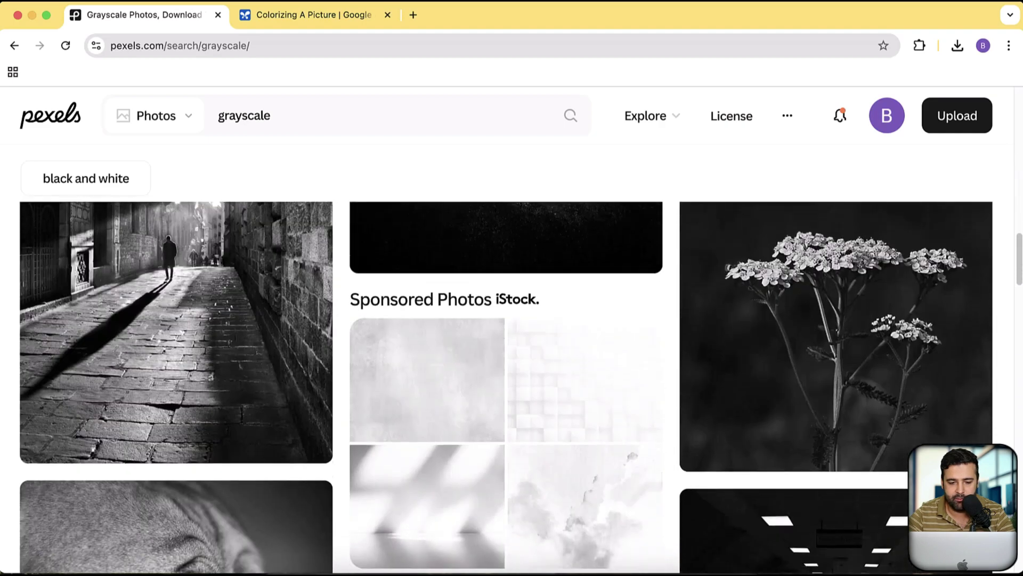
pyautogui.scroll(10, 605, 518)
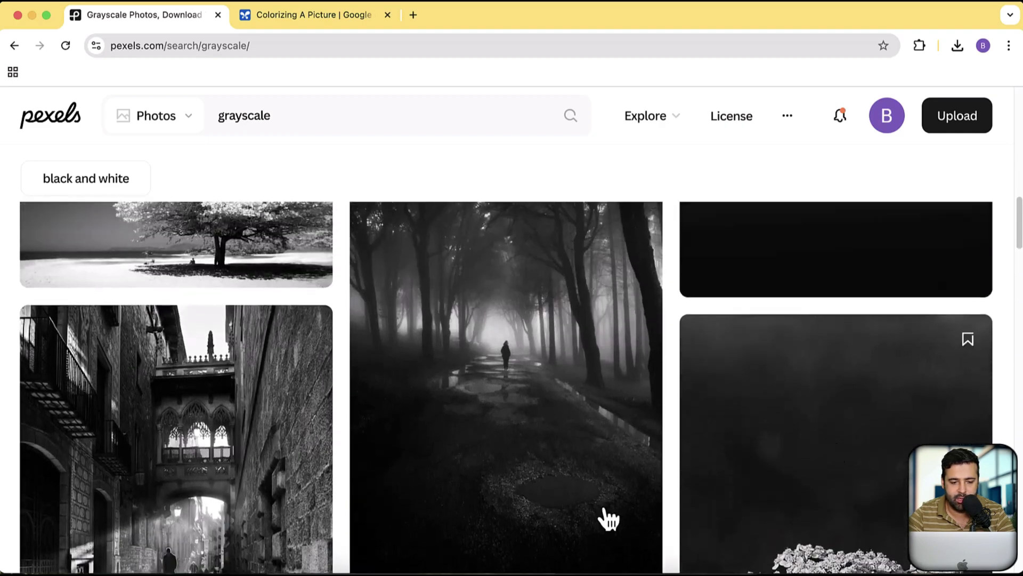
pyautogui.click(270, 448)
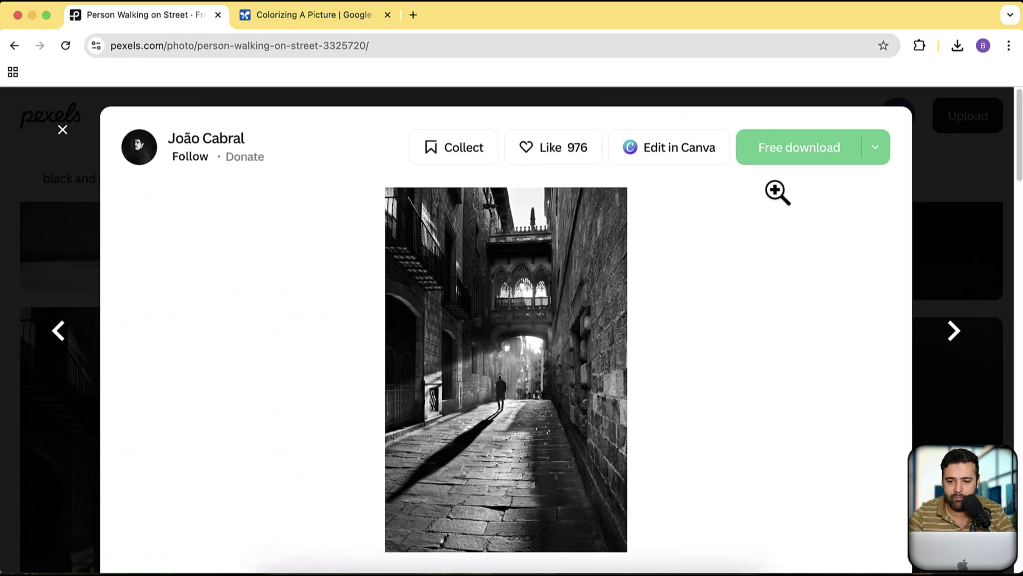
pyautogui.click(783, 159)
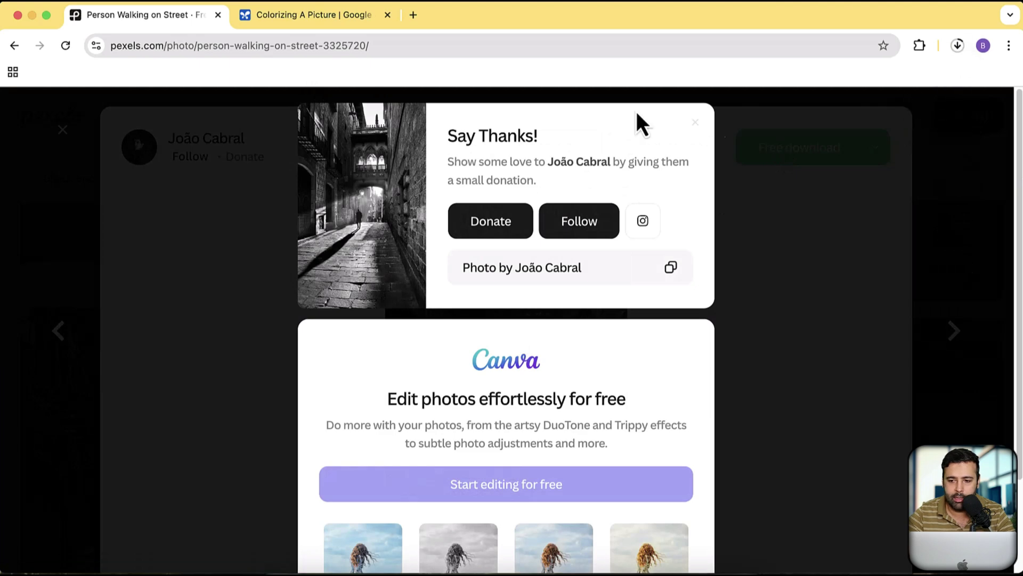
pyautogui.click(328, 18)
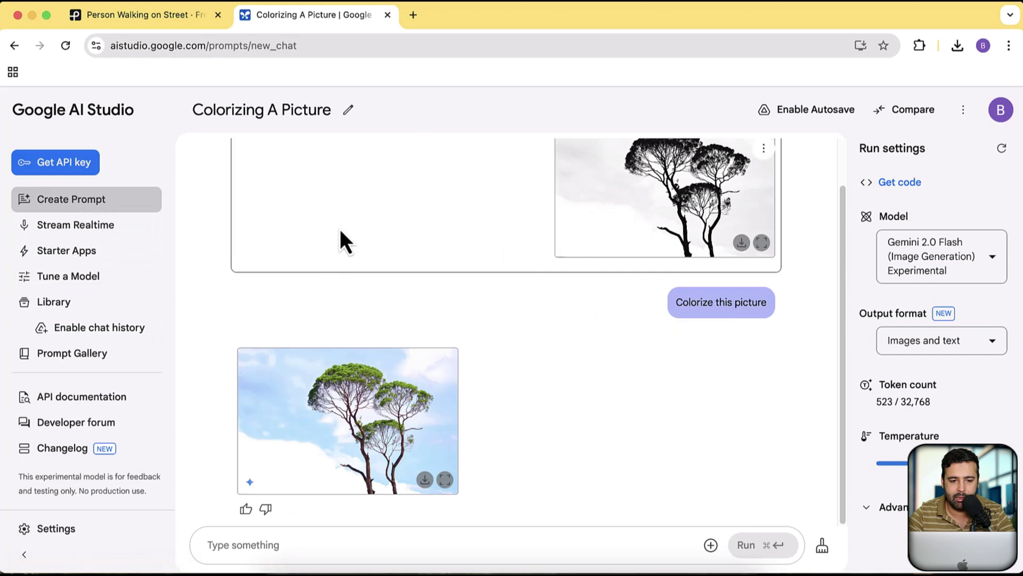
# Create a new prompt and attach the downloaded pexels-joao alley photo
pyautogui.click(102, 206)
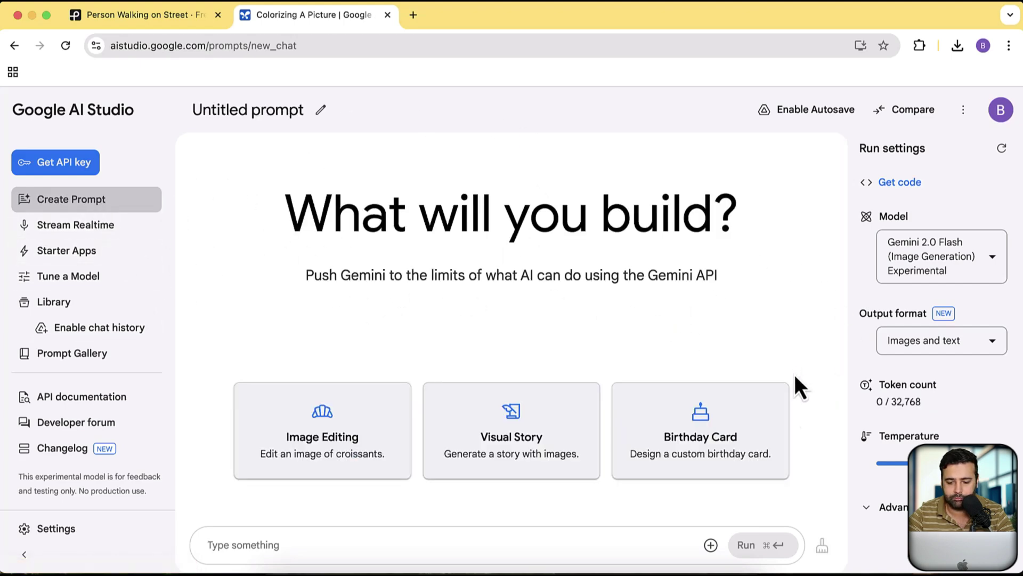
pyautogui.click(711, 544)
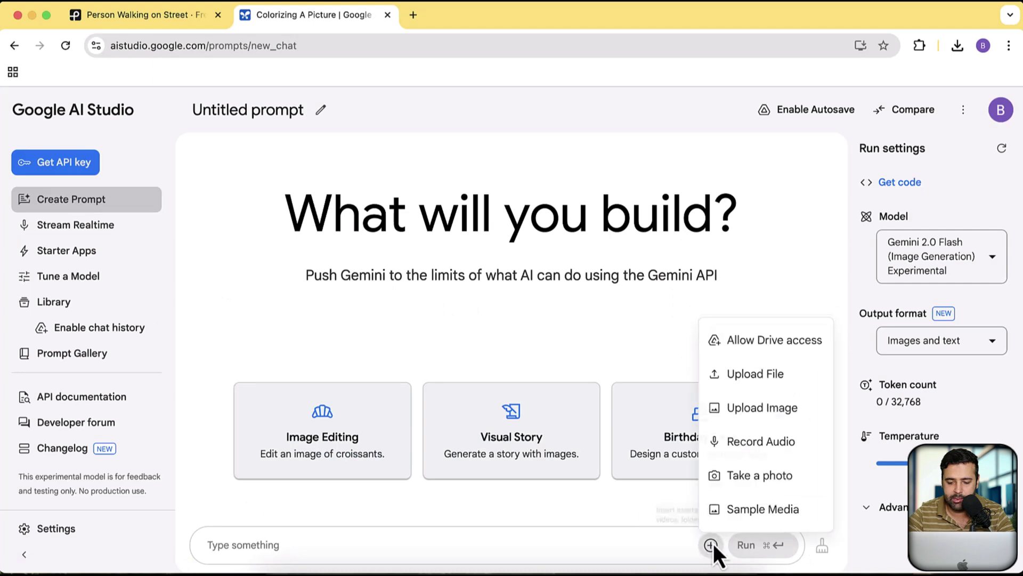
pyautogui.click(775, 415)
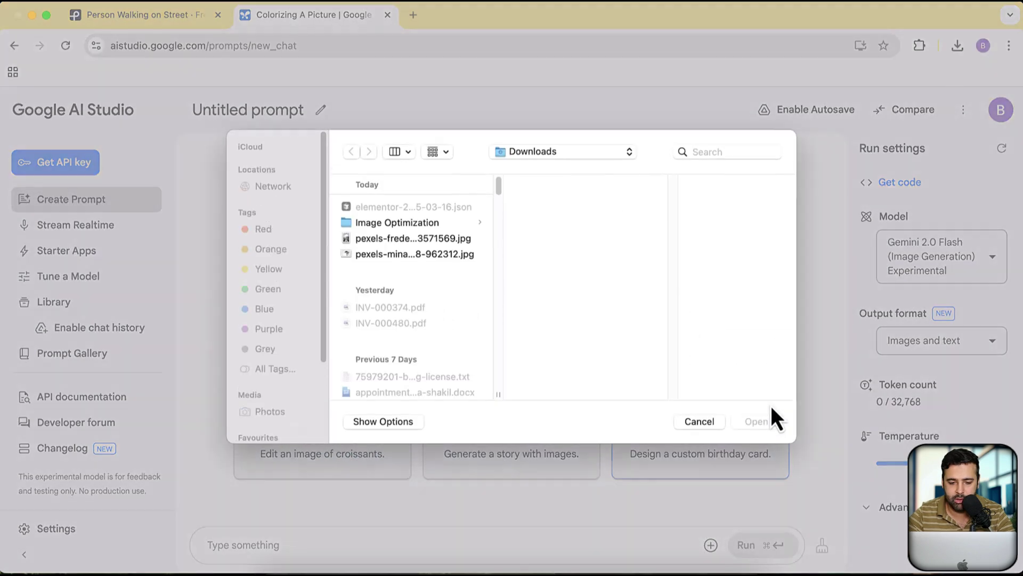
pyautogui.click(424, 260)
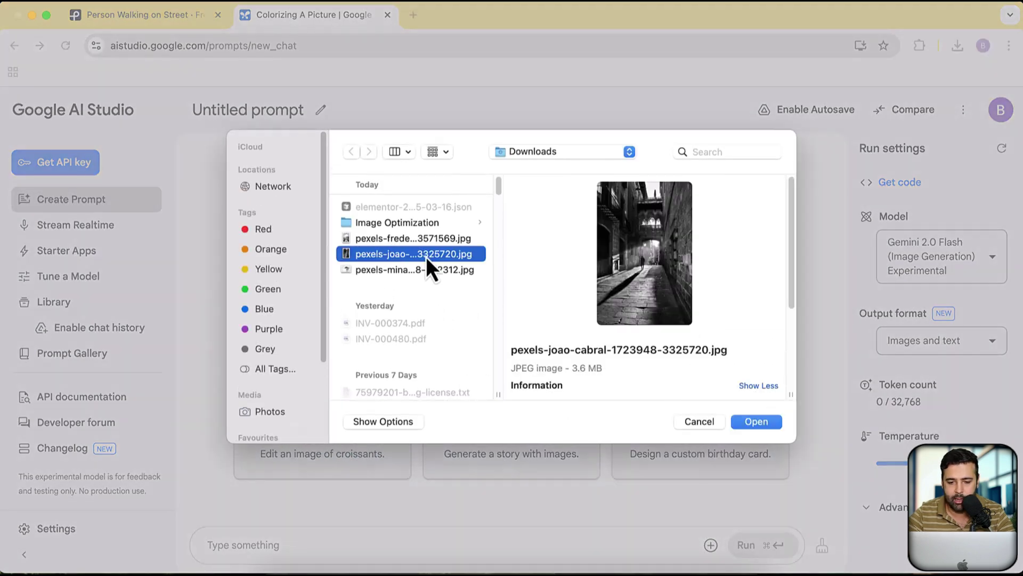
pyautogui.click(436, 242)
pyautogui.click(436, 253)
pyautogui.click(744, 425)
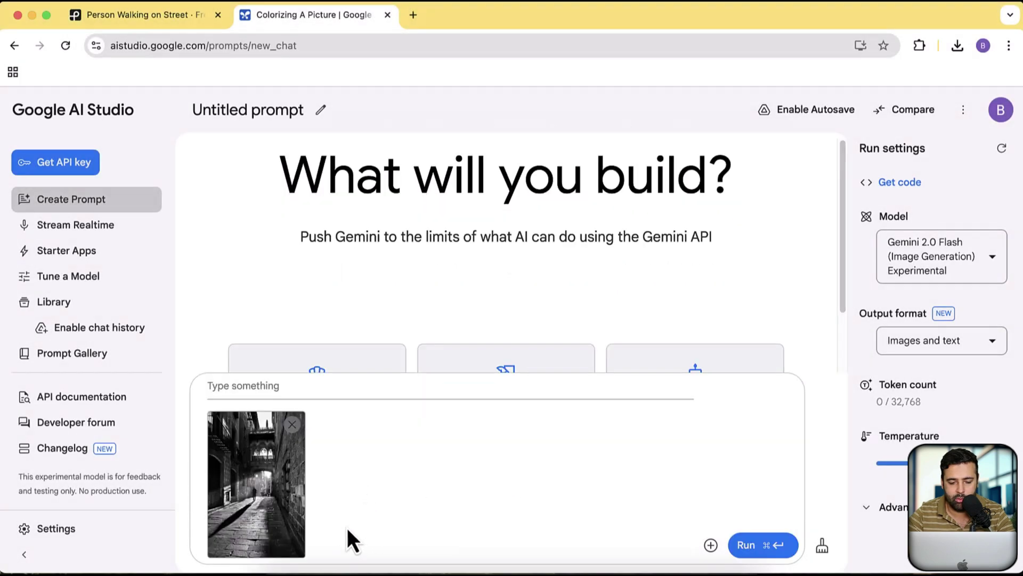
# Send the request 'Colorize this picture' for the alley photo
pyautogui.click(428, 388)
pyautogui.write('Colorize this picture')
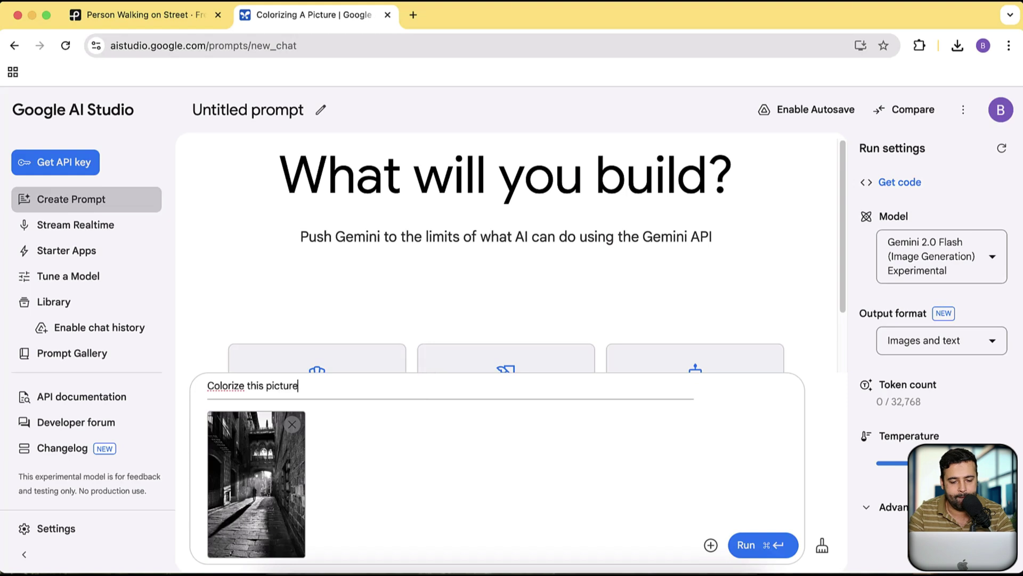
pyautogui.press('super+Return')
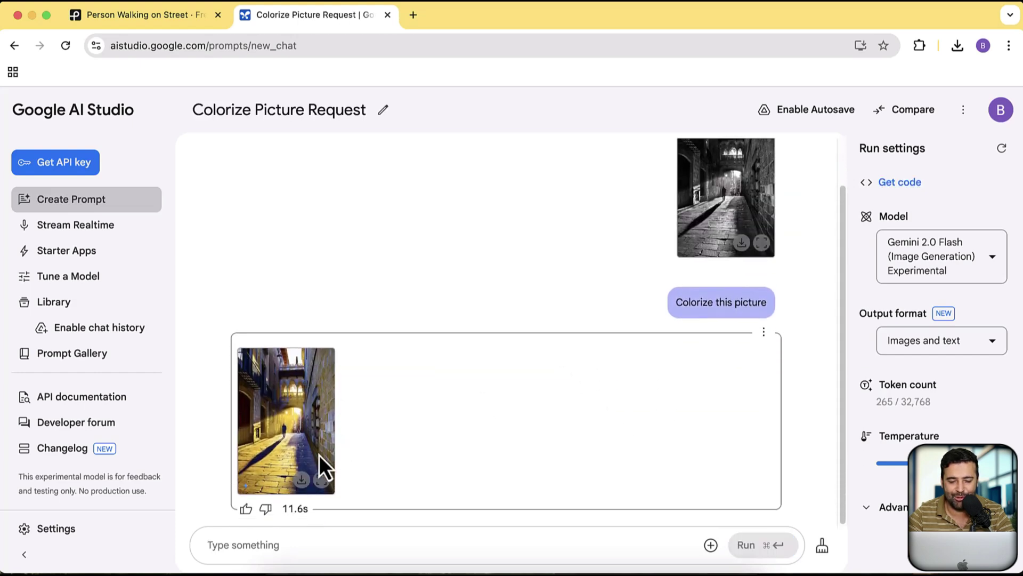
# Open the colorized alley image in a new tab placed next to the Pexels tab
pyautogui.click(322, 481)
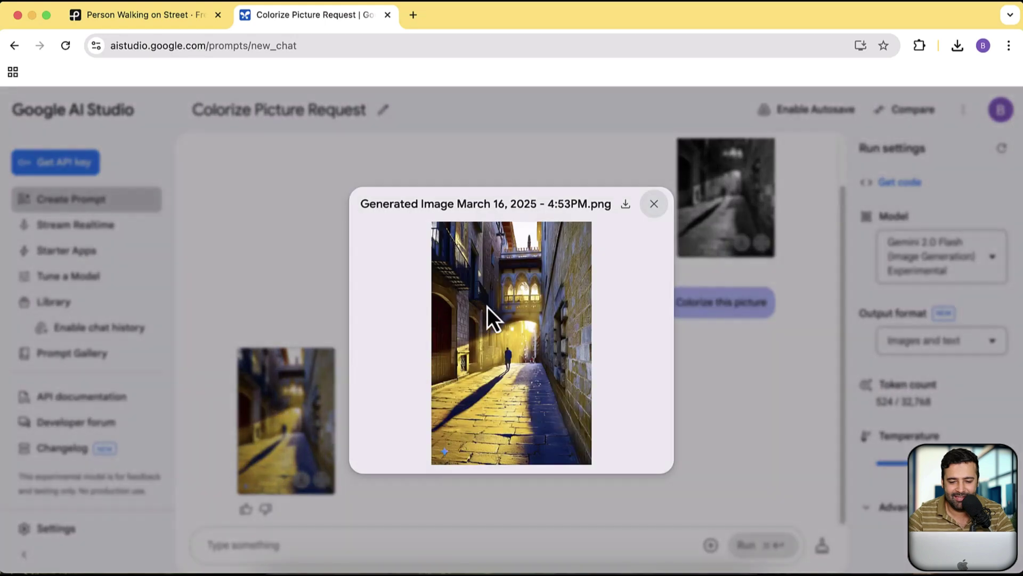
pyautogui.rightClick(488, 306)
pyautogui.click(516, 314)
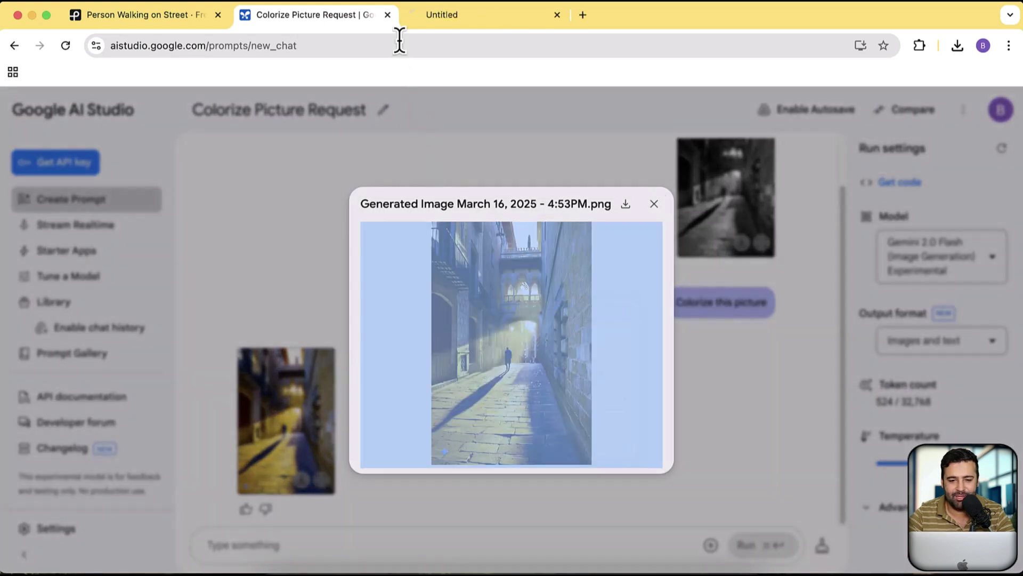
pyautogui.click(436, 15)
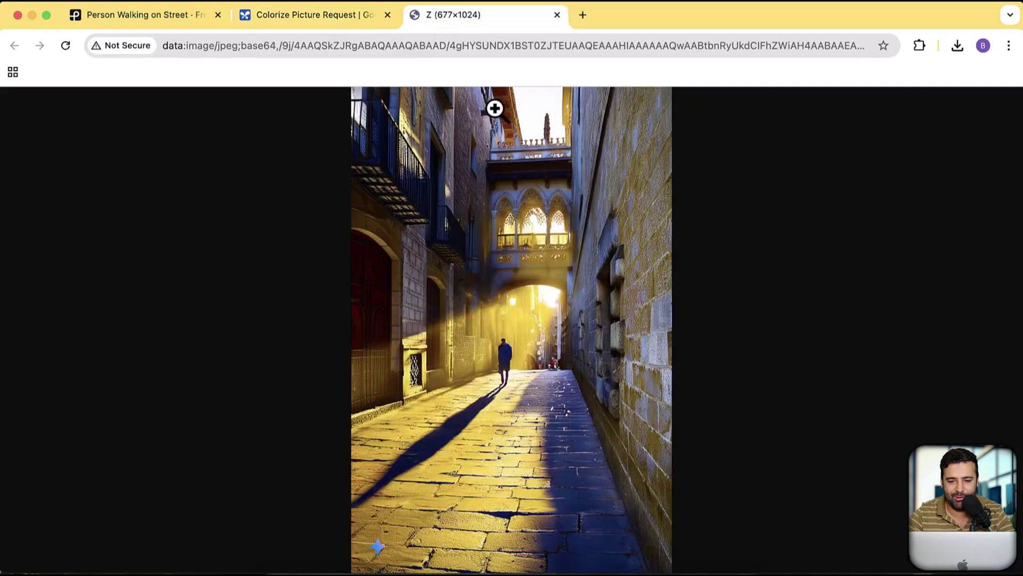
pyautogui.moveTo(517, 18); pyautogui.dragTo(193, 34)
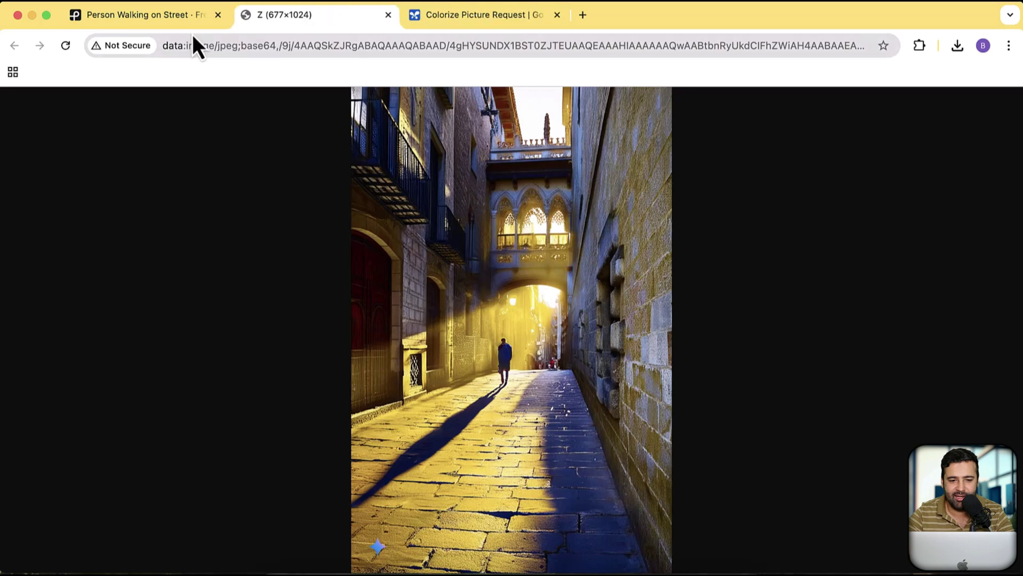
# Compare the colorized alley image against the original black-and-white Pexels photo
pyautogui.click(181, 24)
pyautogui.click(882, 171)
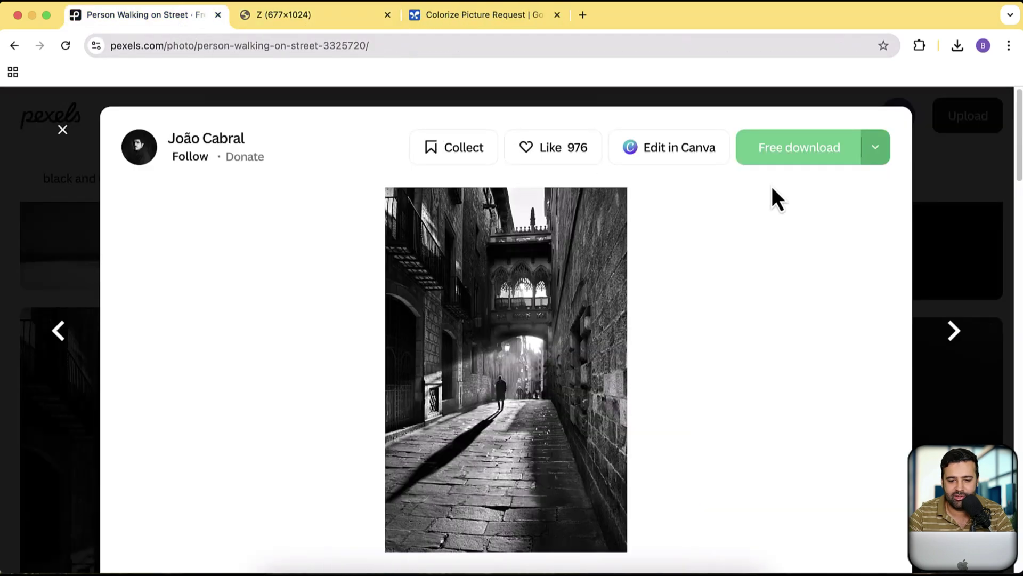
pyautogui.click(277, 17)
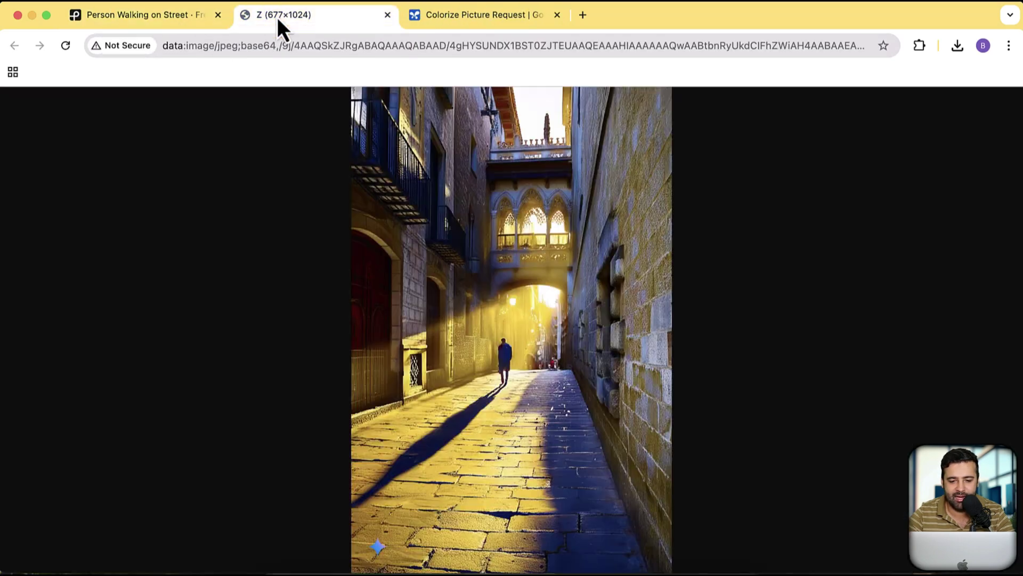
pyautogui.click(177, 22)
pyautogui.click(279, 15)
pyautogui.click(158, 20)
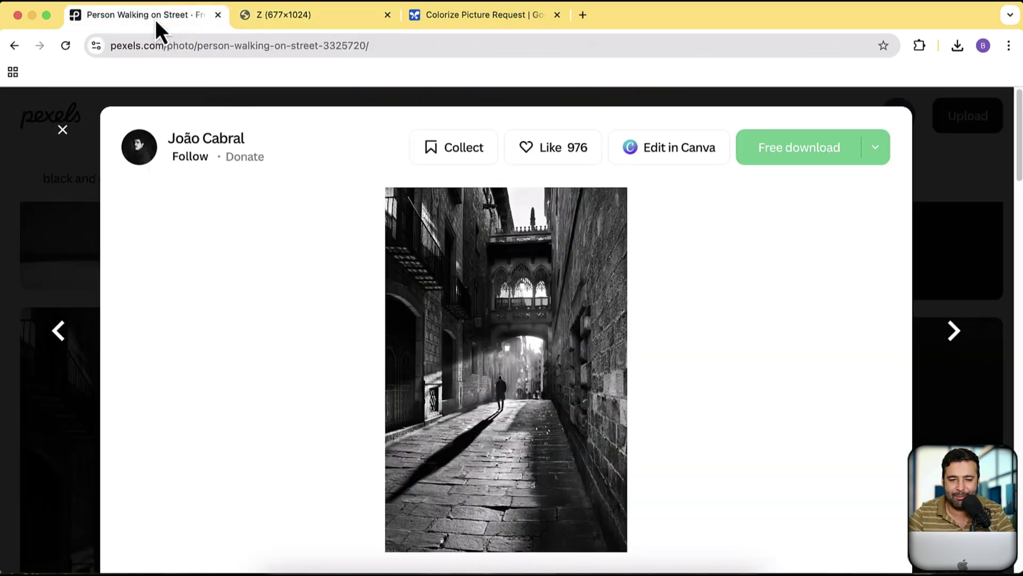
pyautogui.click(286, 15)
# Close the colorized image tab, the preview, and the Pexels photo view
pyautogui.click(387, 15)
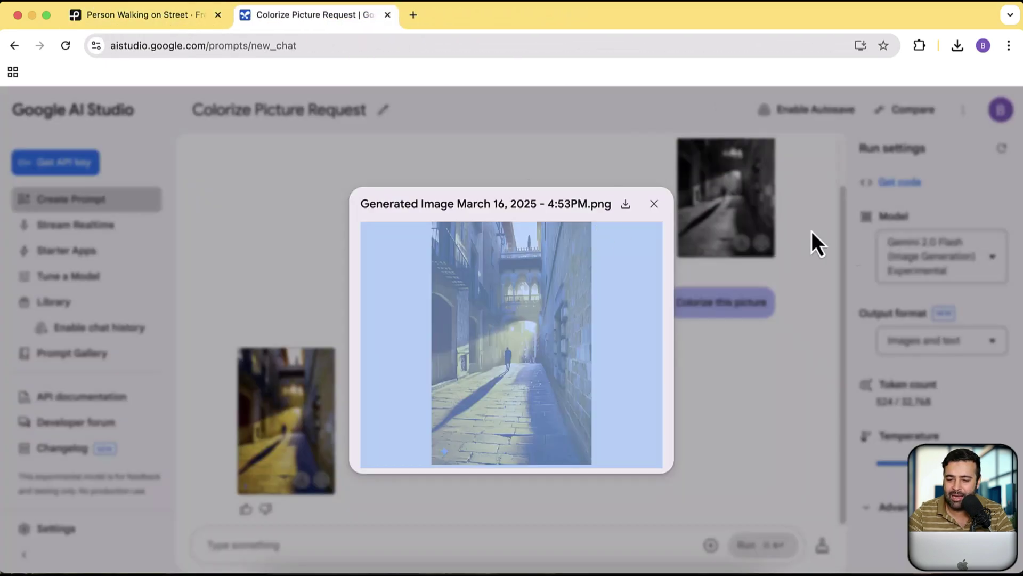
pyautogui.click(655, 206)
pyautogui.click(162, 19)
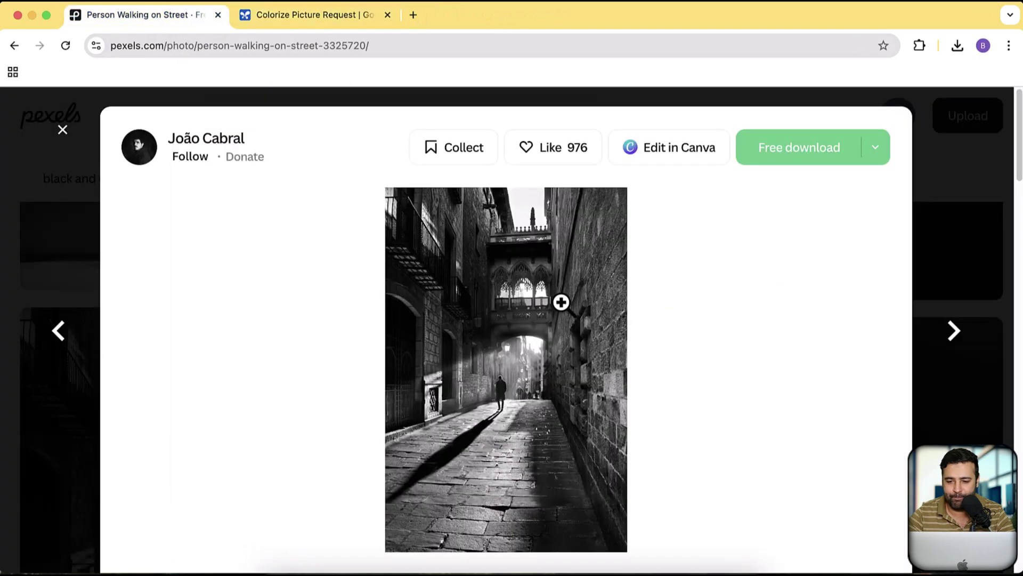
pyautogui.click(989, 247)
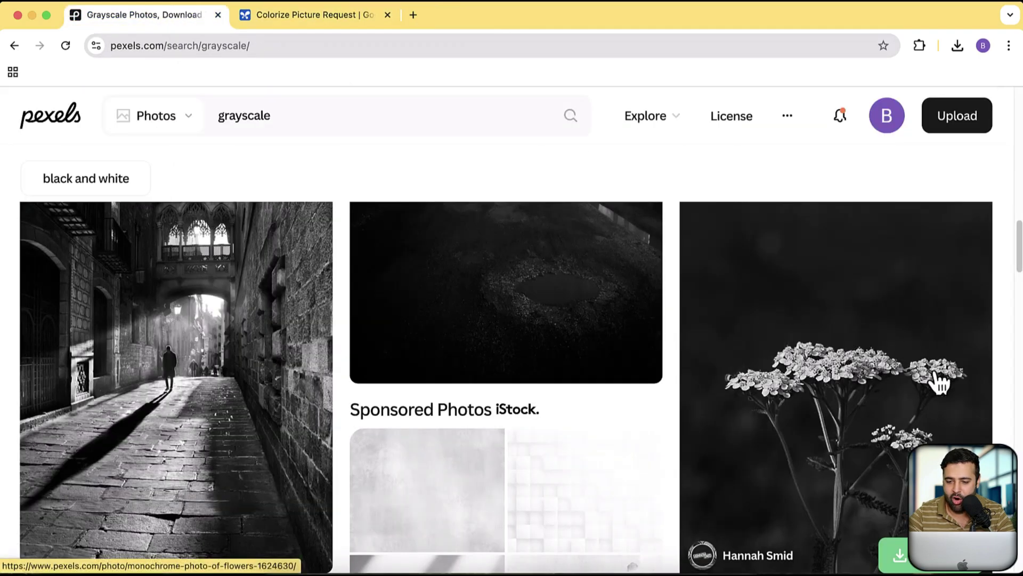
# Search Pexels for 'playing' and browse the 173.3K results of children playing
pyautogui.scroll(-10, 954, 320)
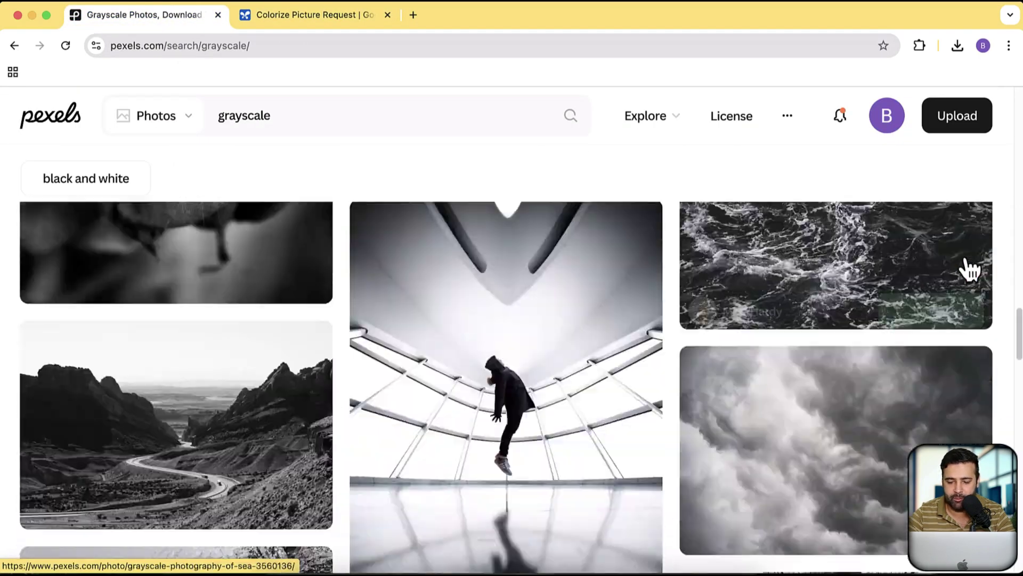
pyautogui.scroll(15, 967, 269)
pyautogui.click(461, 116)
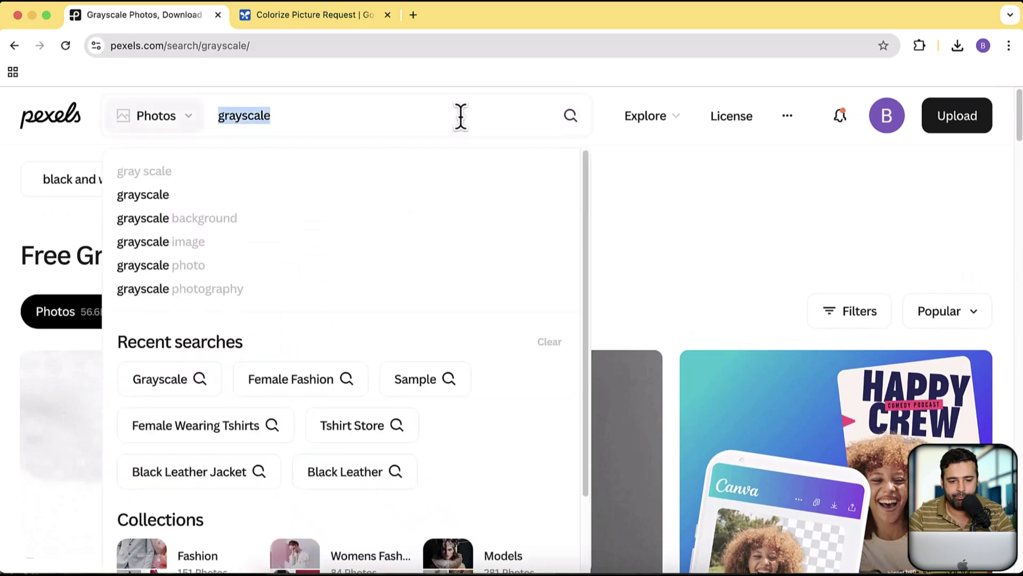
pyautogui.write('kids')
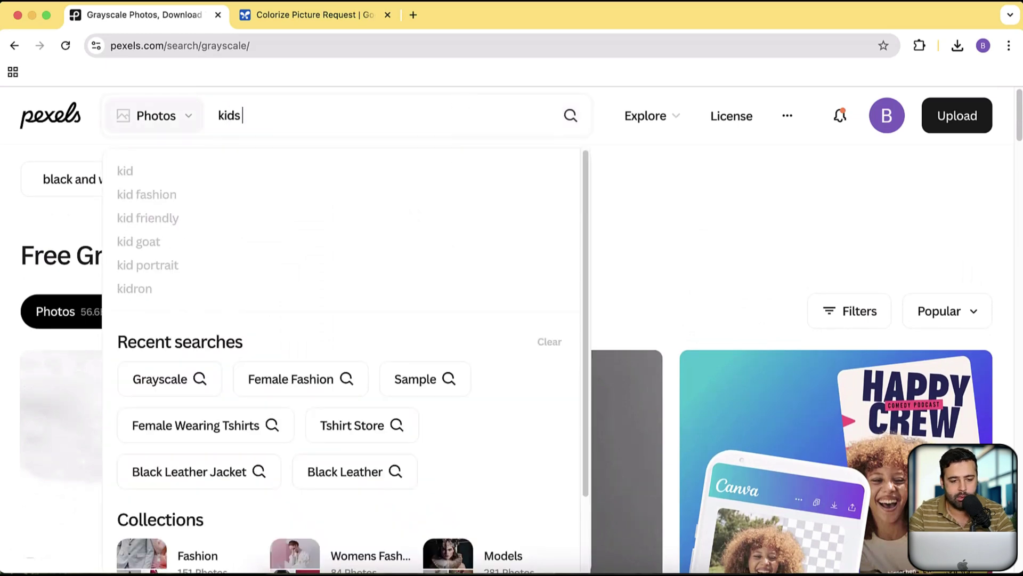
pyautogui.write(' playkn')
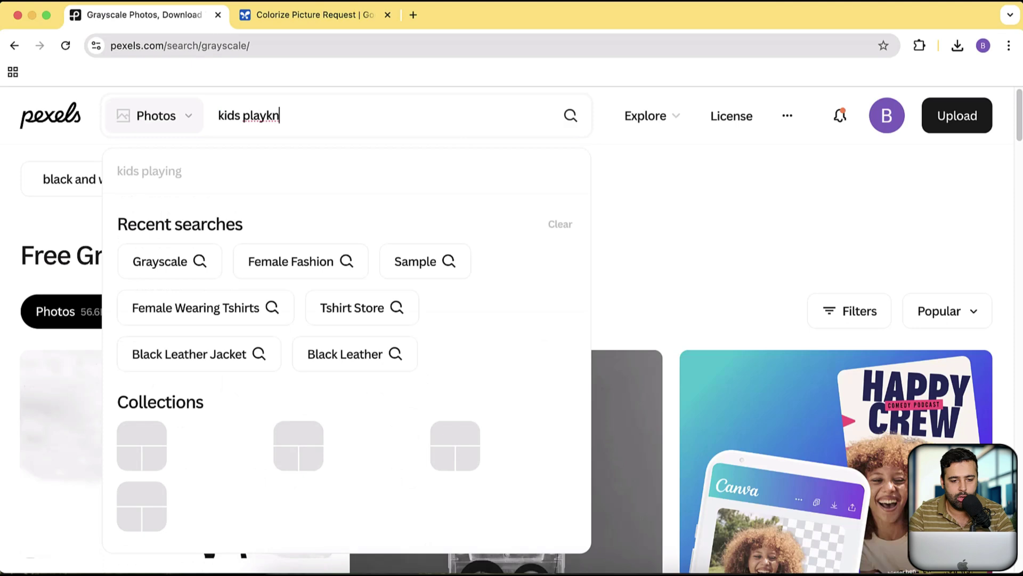
pyautogui.press('super+a')
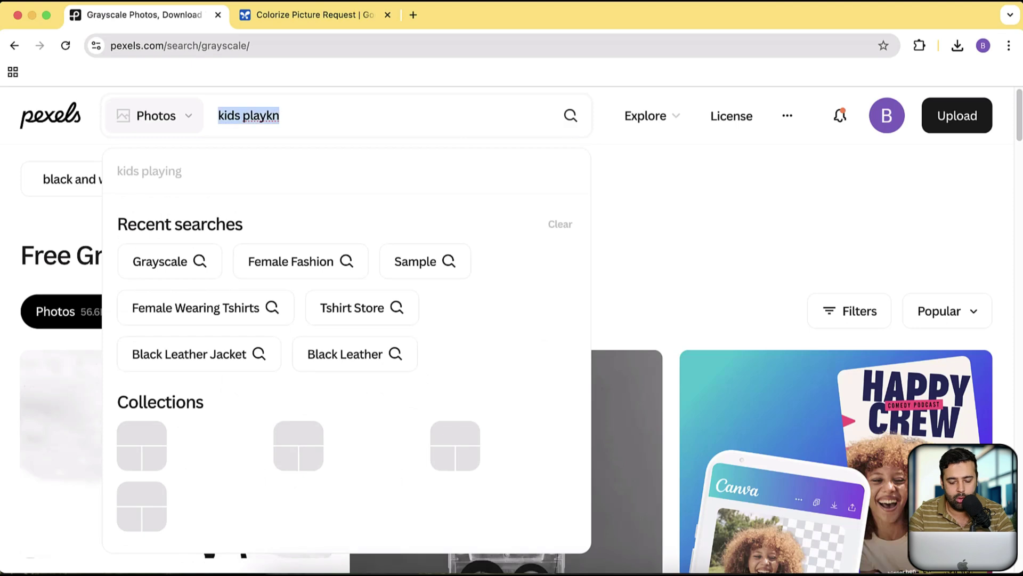
pyautogui.write('playing')
pyautogui.press('Return')
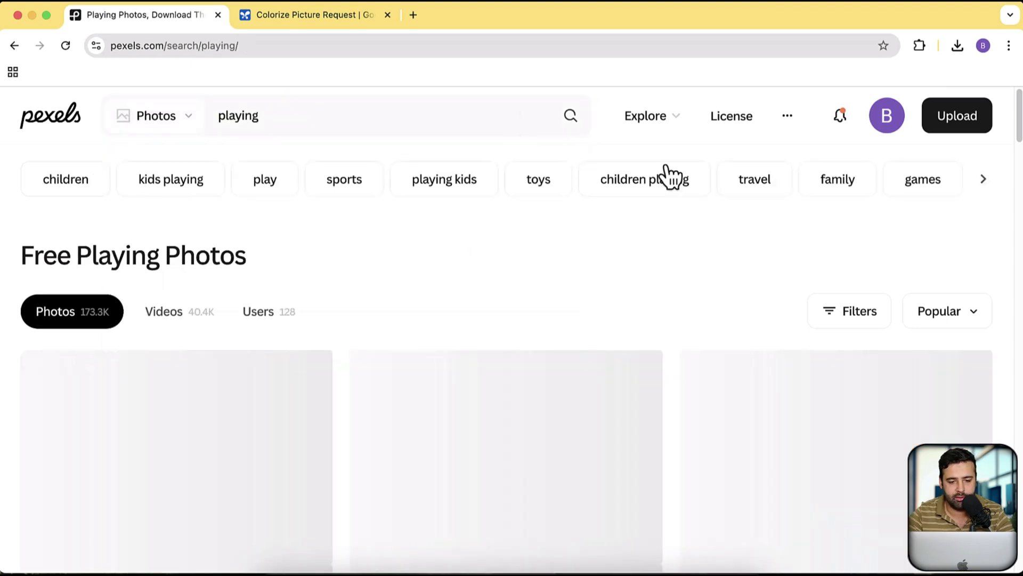
pyautogui.scroll(-5, 1013, 243)
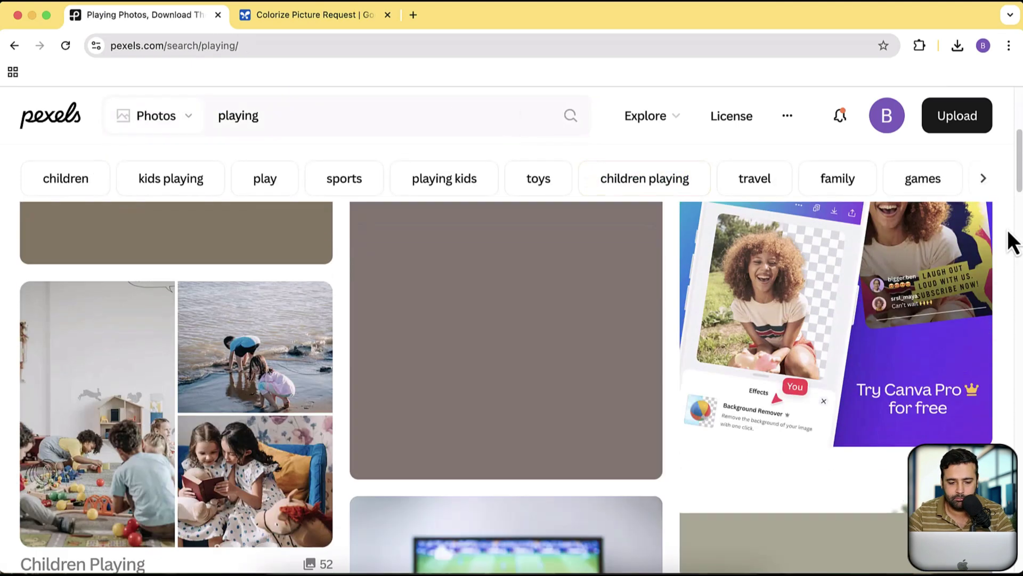
pyautogui.scroll(4, 1012, 242)
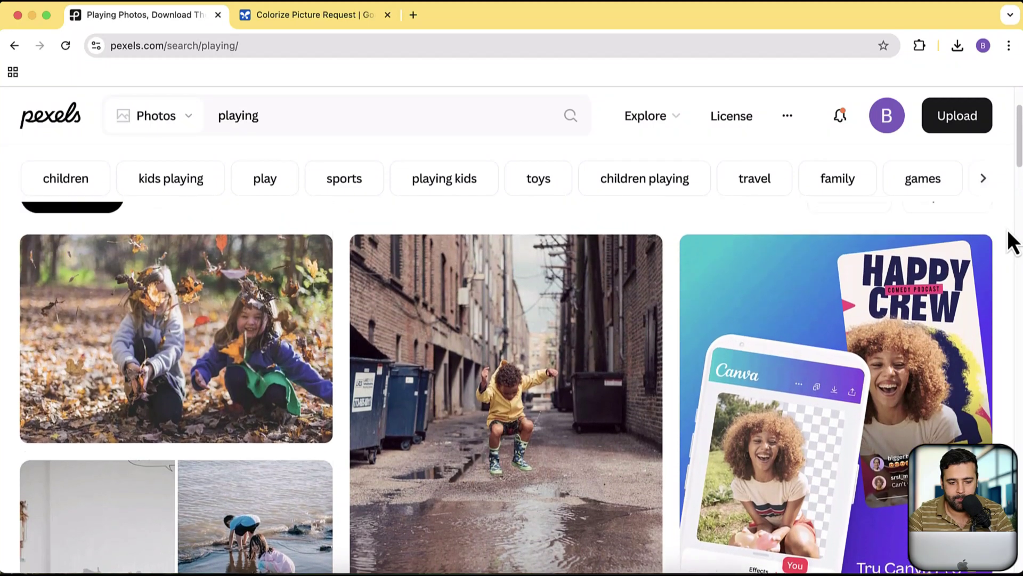
pyautogui.scroll(-7, 1013, 243)
pyautogui.scroll(2, 1013, 242)
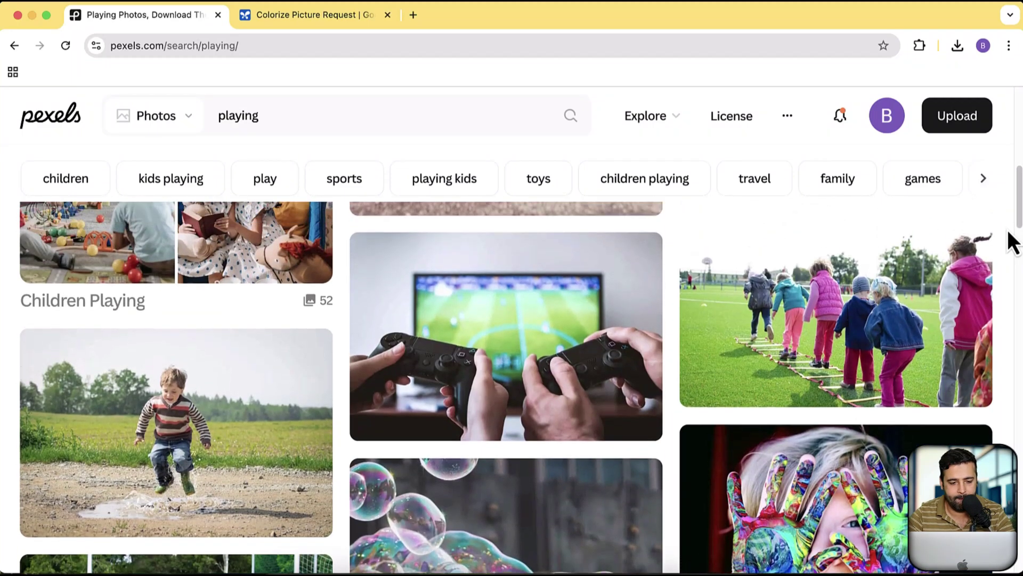
pyautogui.scroll(-1, 1012, 243)
# Download the photo of children walking a ladder on a green field
pyautogui.moveTo(827, 279)
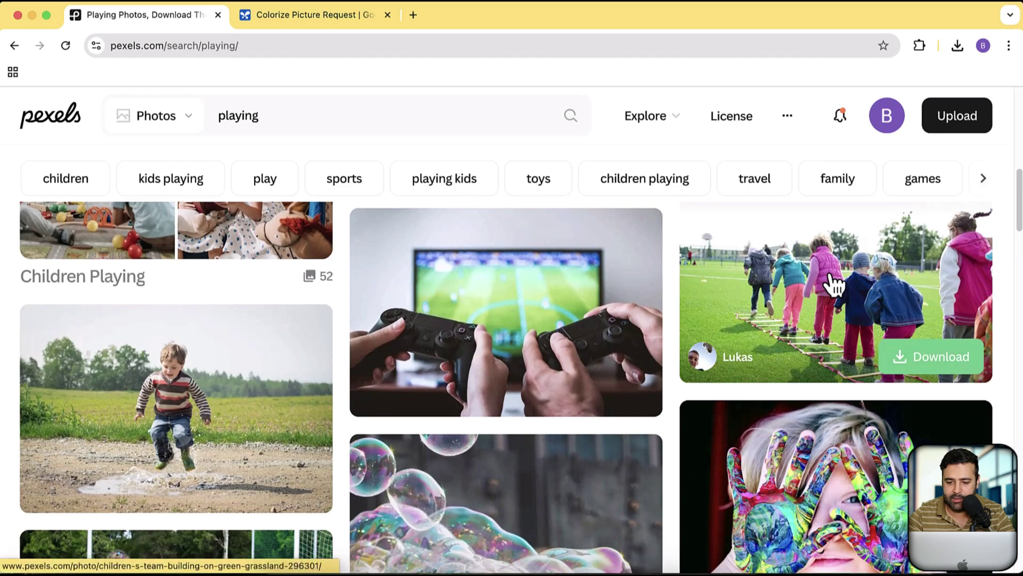
pyautogui.click(842, 297)
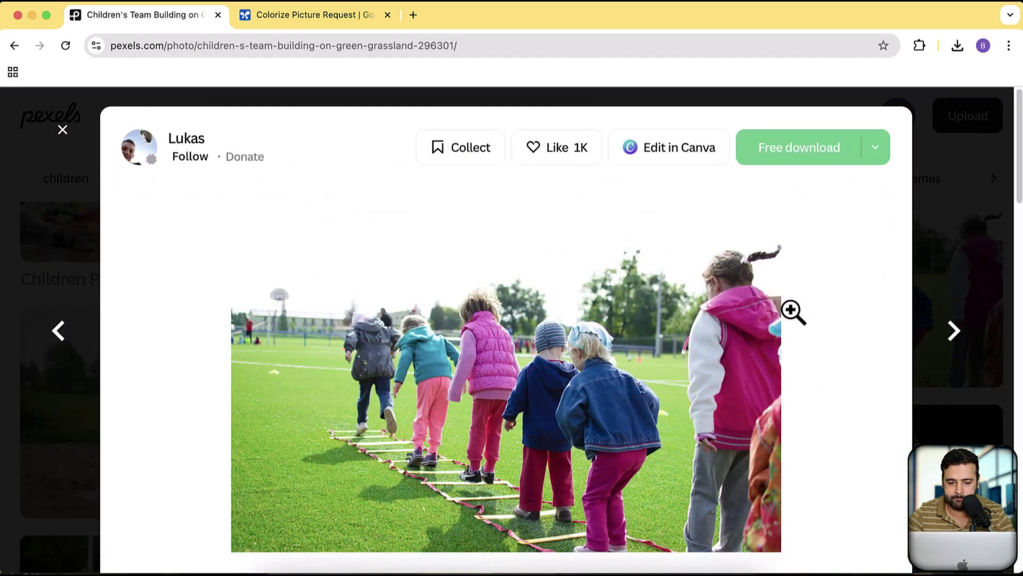
pyautogui.click(821, 162)
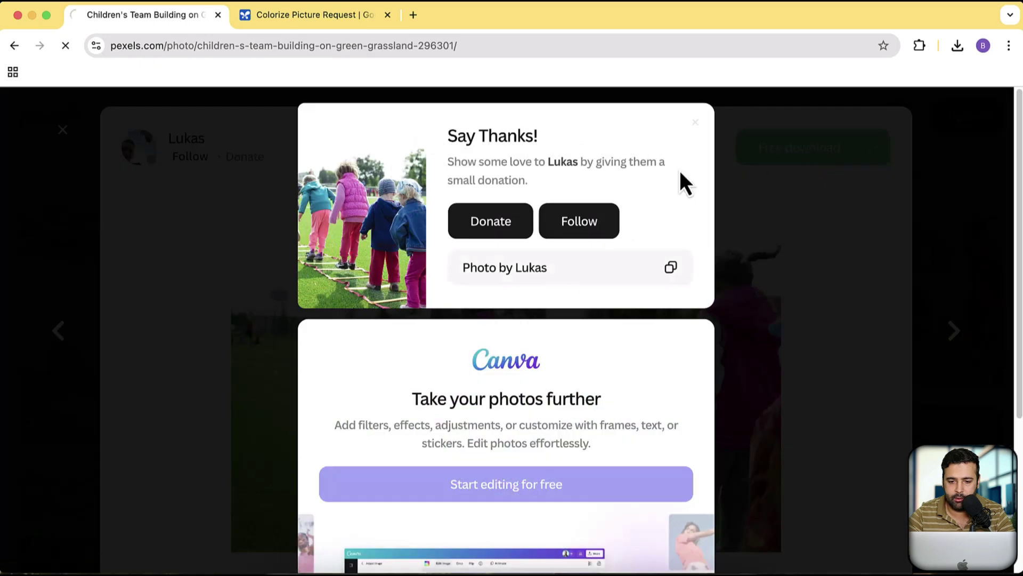
pyautogui.click(782, 226)
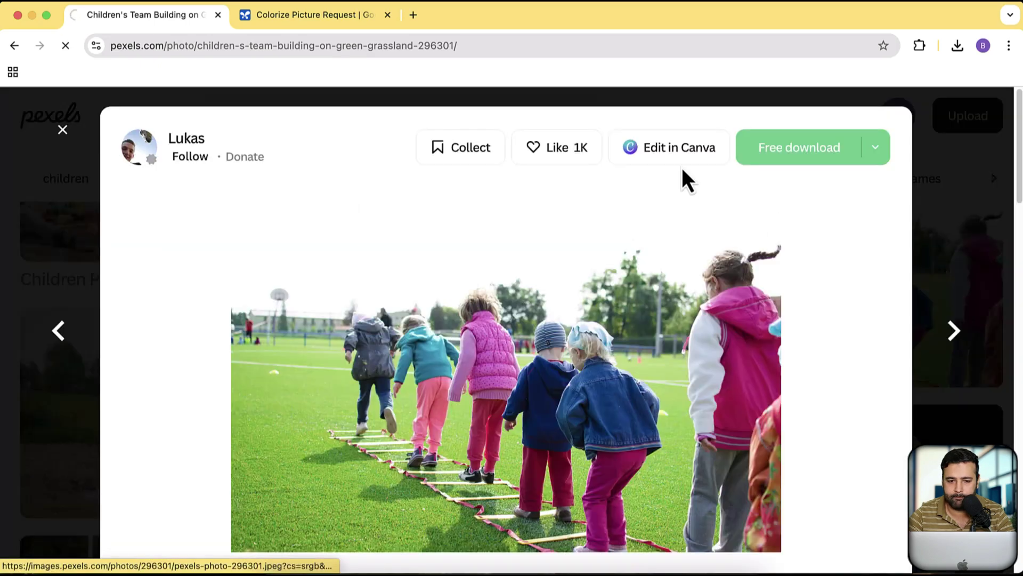
pyautogui.click(337, 23)
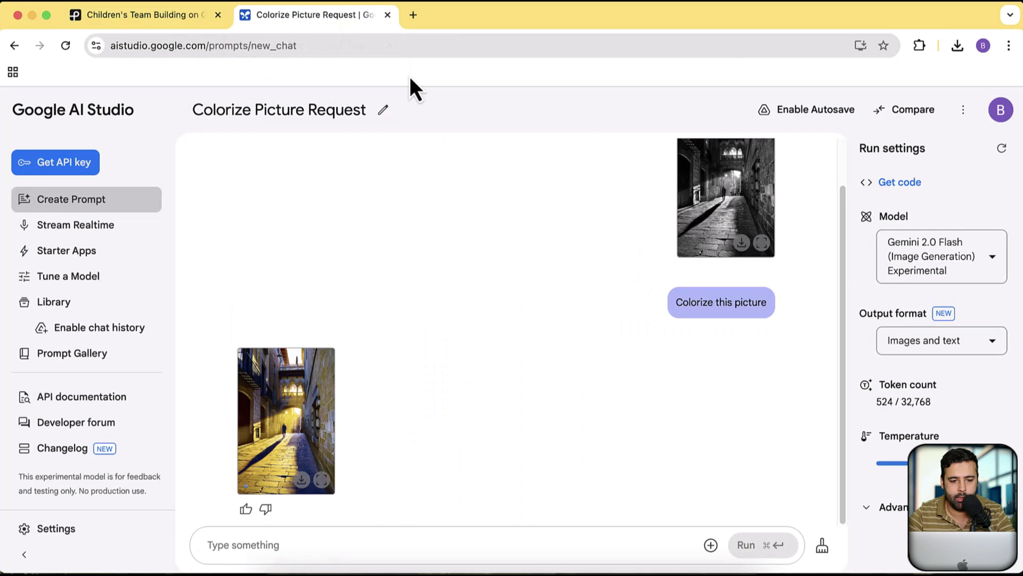
# Create a new prompt with pexels-goumbik-296301.jpg attached and begin typing 'Remove'
pyautogui.click(88, 204)
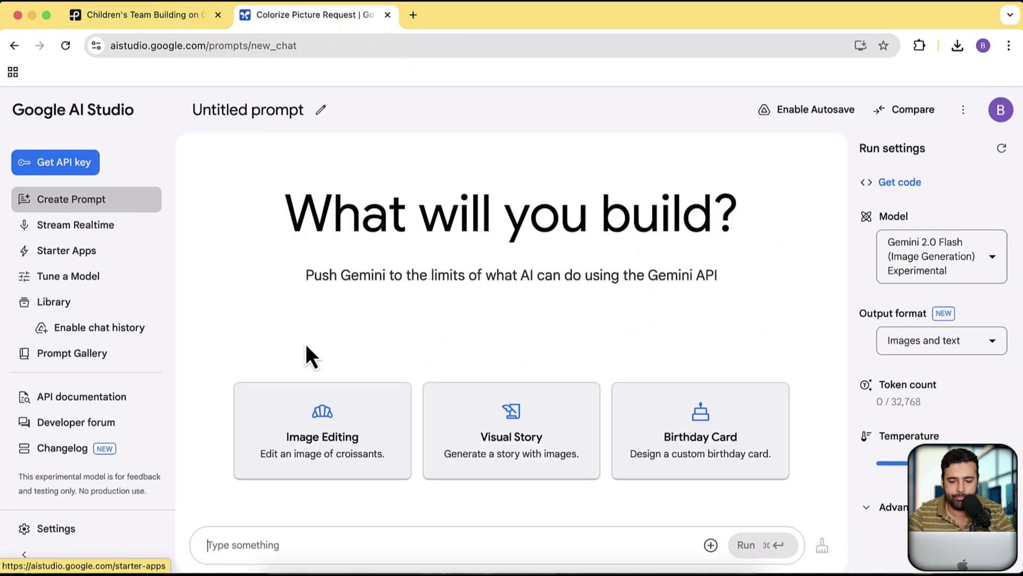
pyautogui.click(711, 545)
pyautogui.click(767, 410)
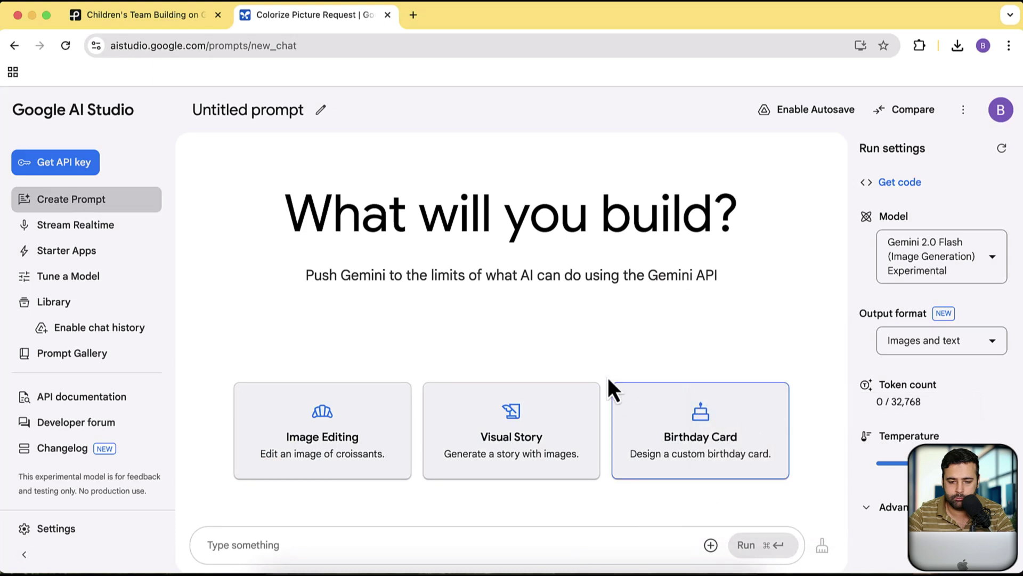
pyautogui.click(431, 242)
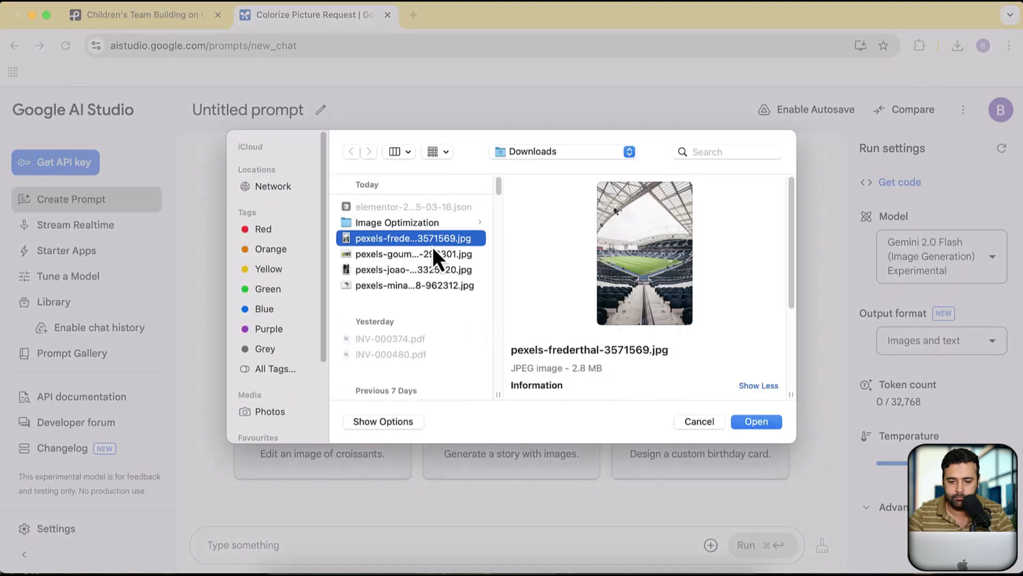
pyautogui.click(434, 252)
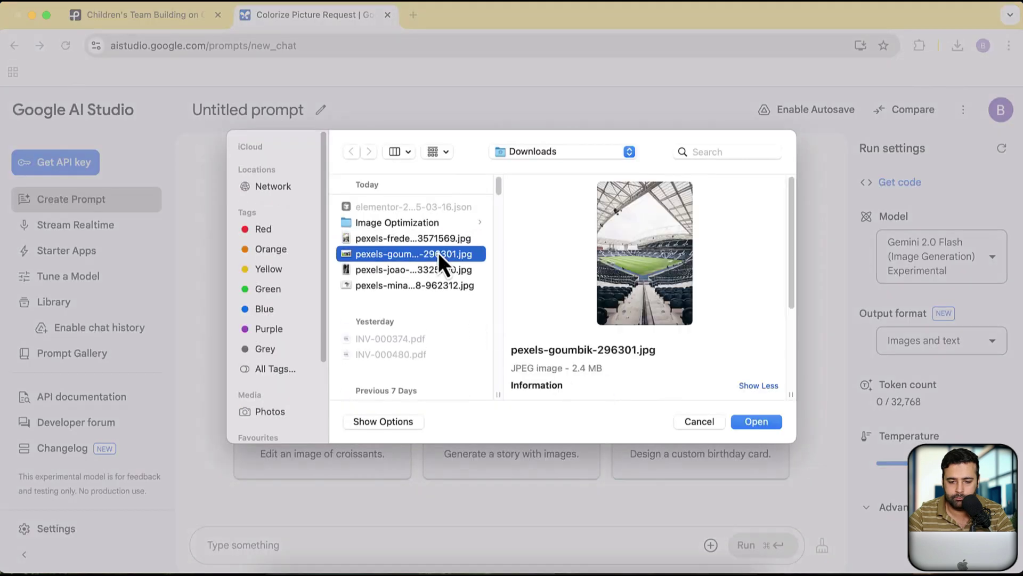
pyautogui.click(751, 422)
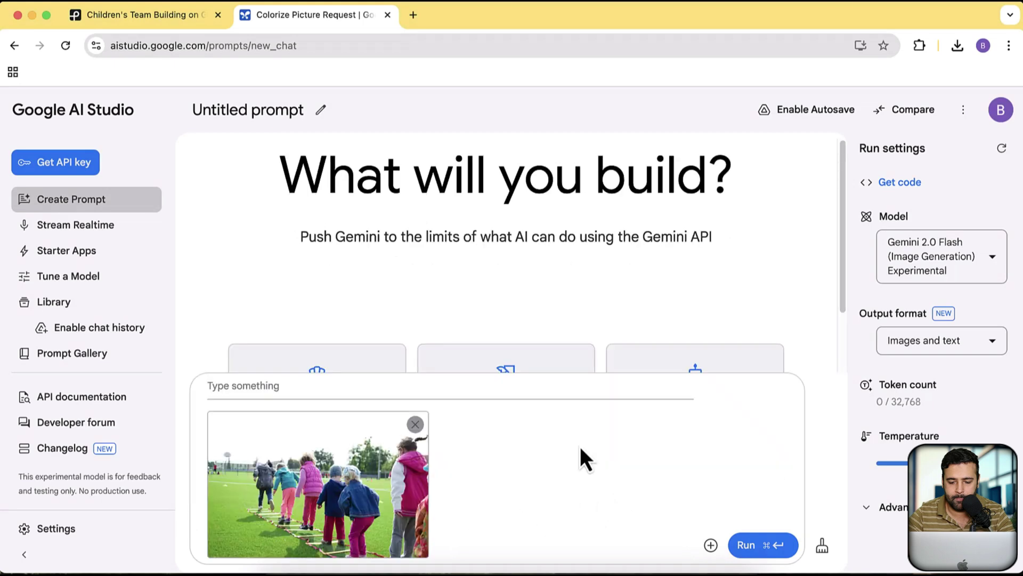
pyautogui.click(331, 384)
pyautogui.write('Re')
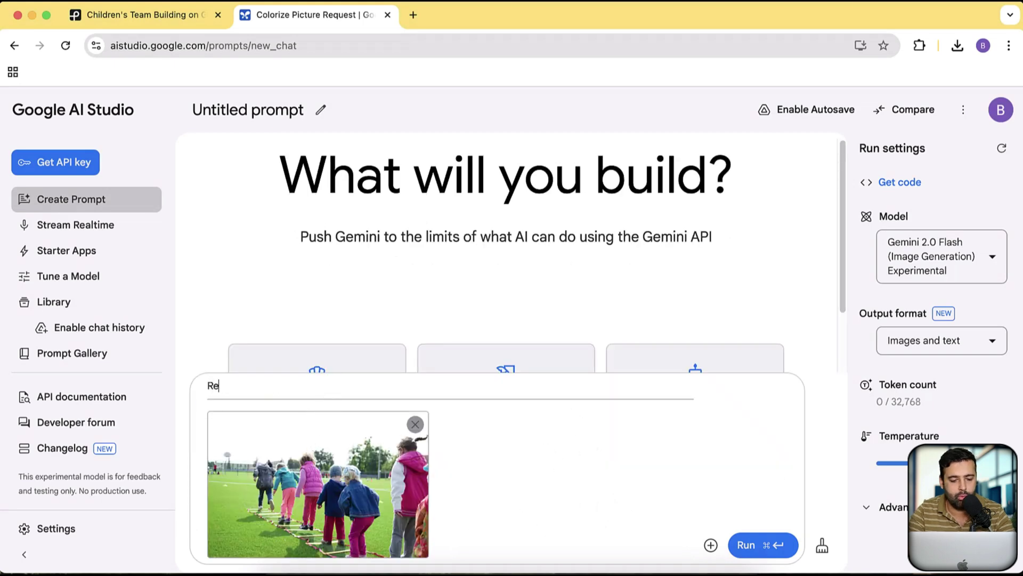
pyautogui.write('move 1st kid from the left')
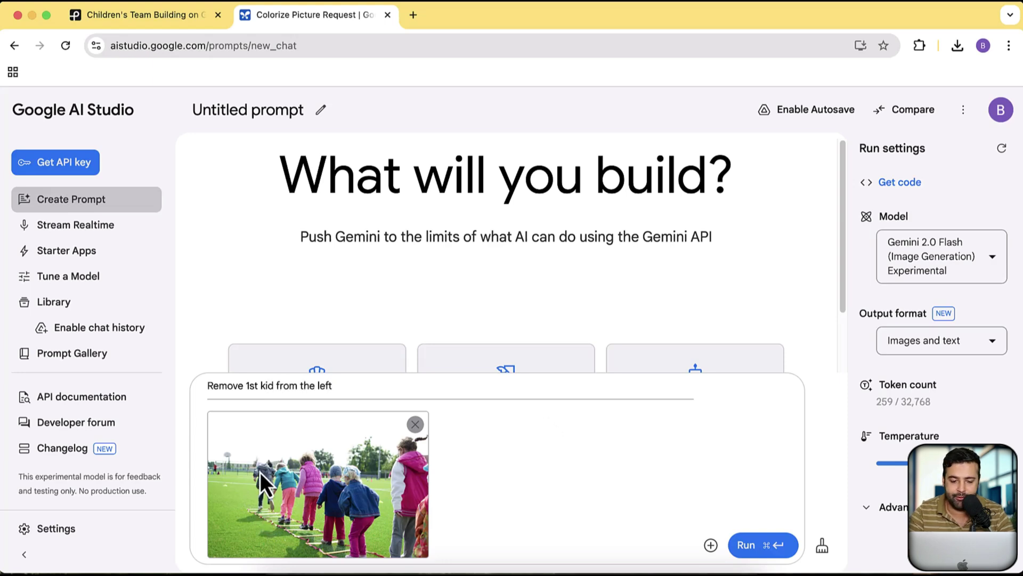
# Send the kid-removal request with the photo and read why it was blocked as unsafe
pyautogui.click(763, 544)
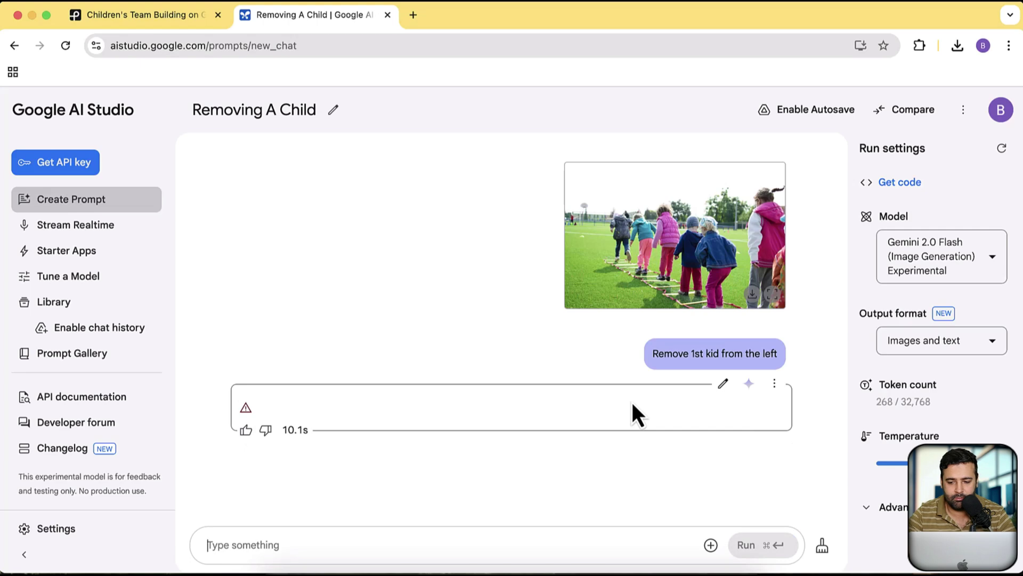
pyautogui.click(247, 412)
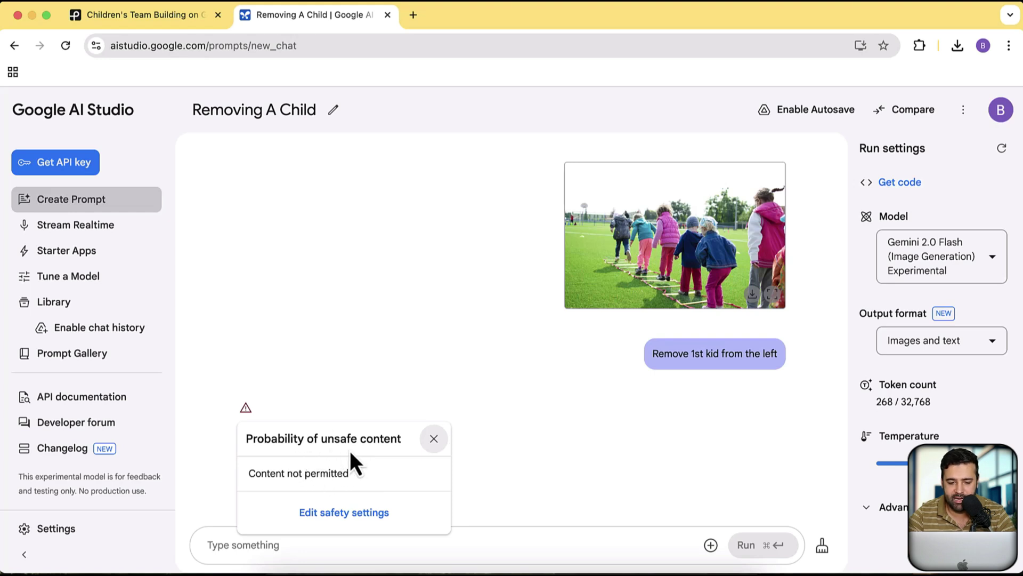
pyautogui.click(561, 427)
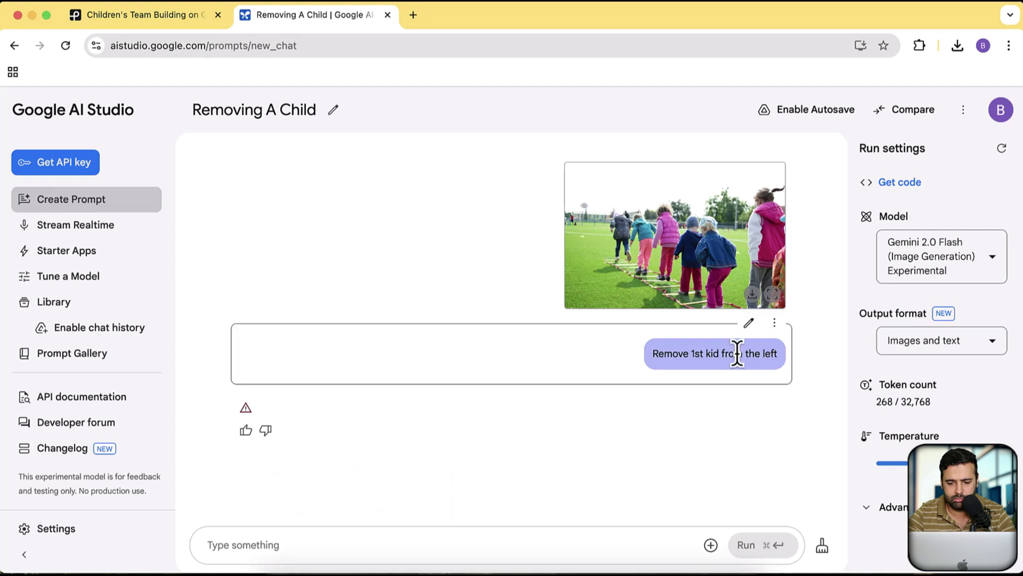
# Reword the sent prompt to 'Remove 1st child from the left' and save it
pyautogui.click(749, 323)
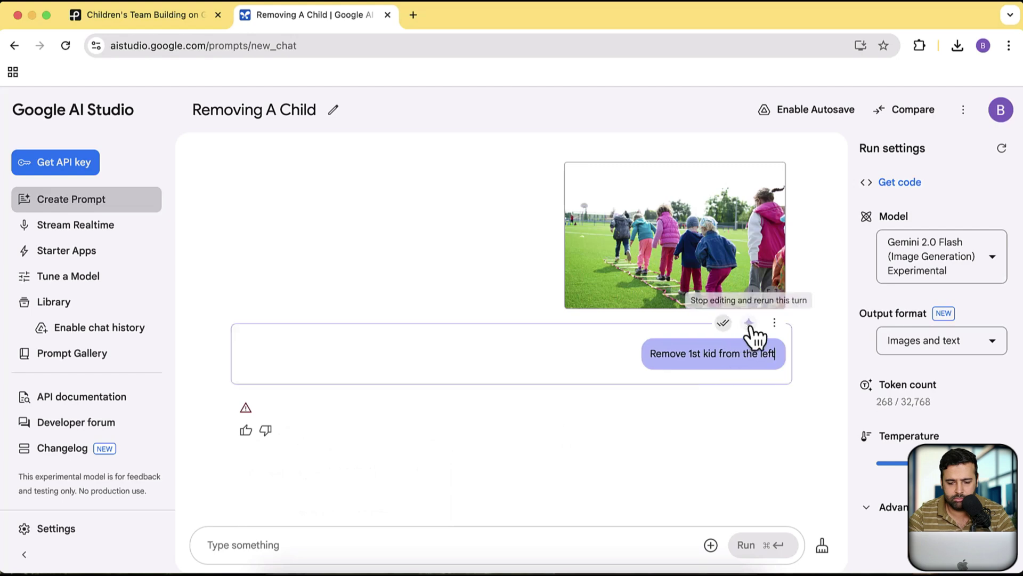
pyautogui.click(711, 353)
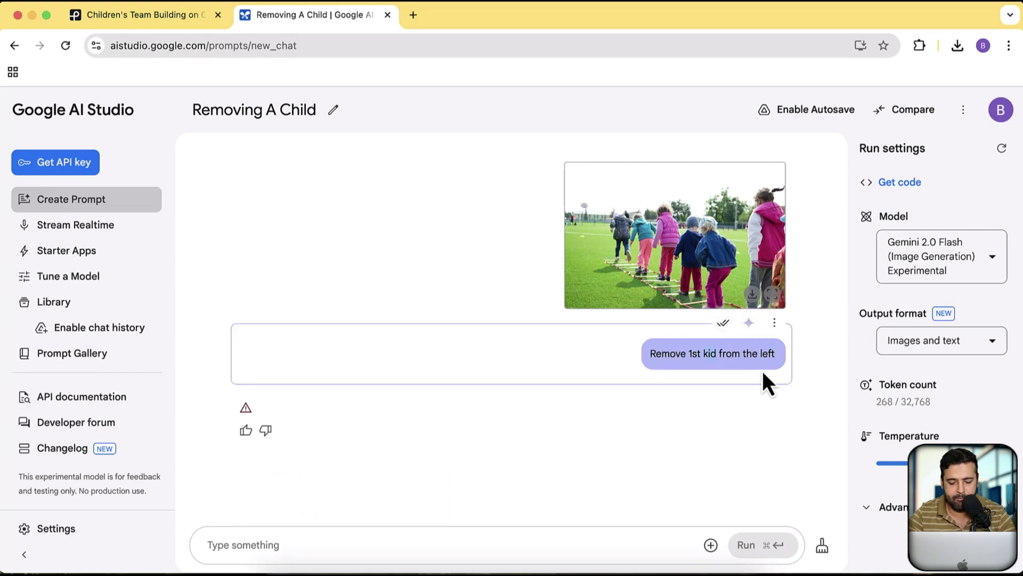
pyautogui.press('BackSpace')
pyautogui.press('BackSpace')
pyautogui.write('chil')
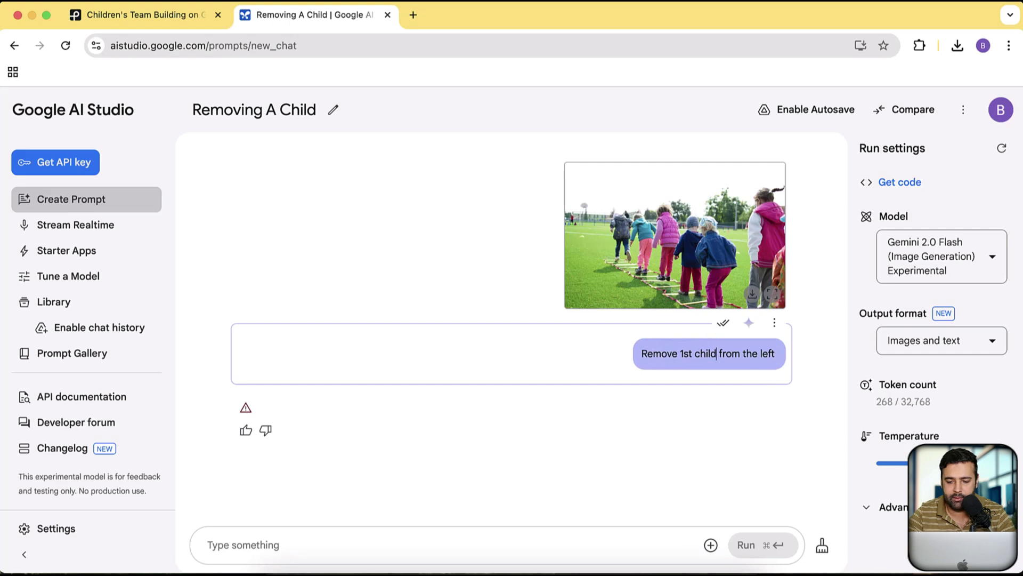
pyautogui.click(724, 324)
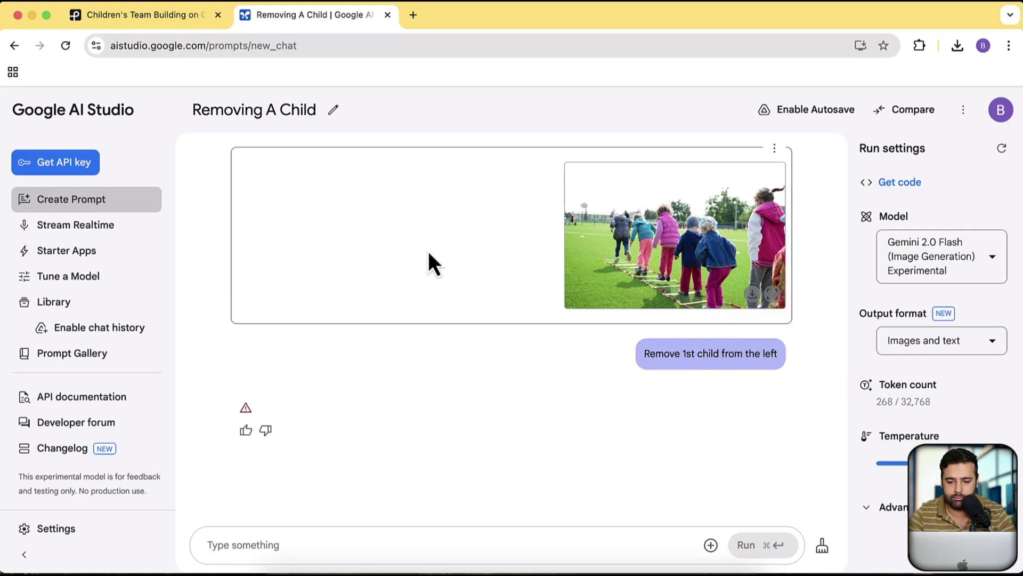
# Open the run safety settings and turn the Harassment filter to Off
pyautogui.click(247, 413)
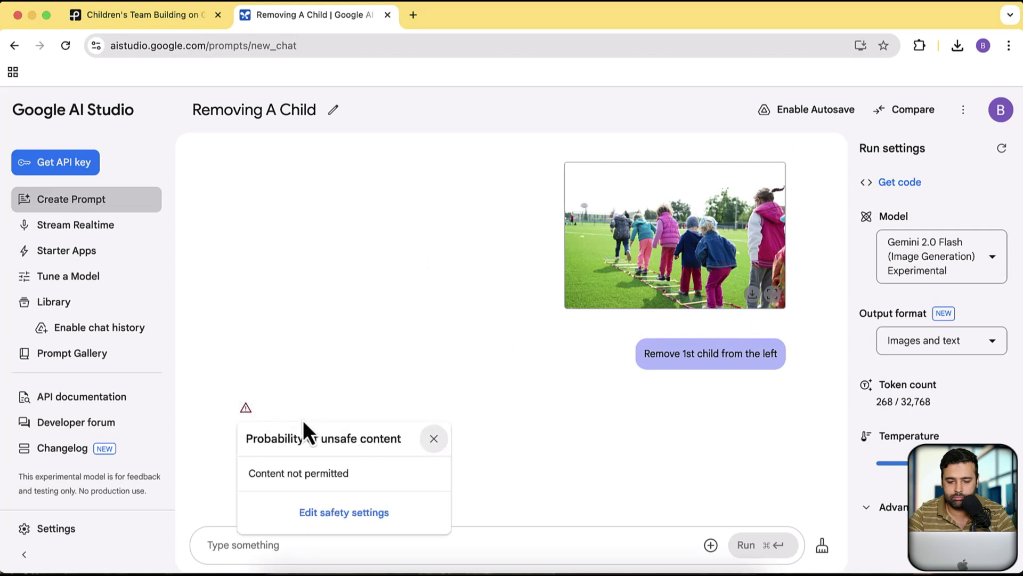
pyautogui.click(393, 512)
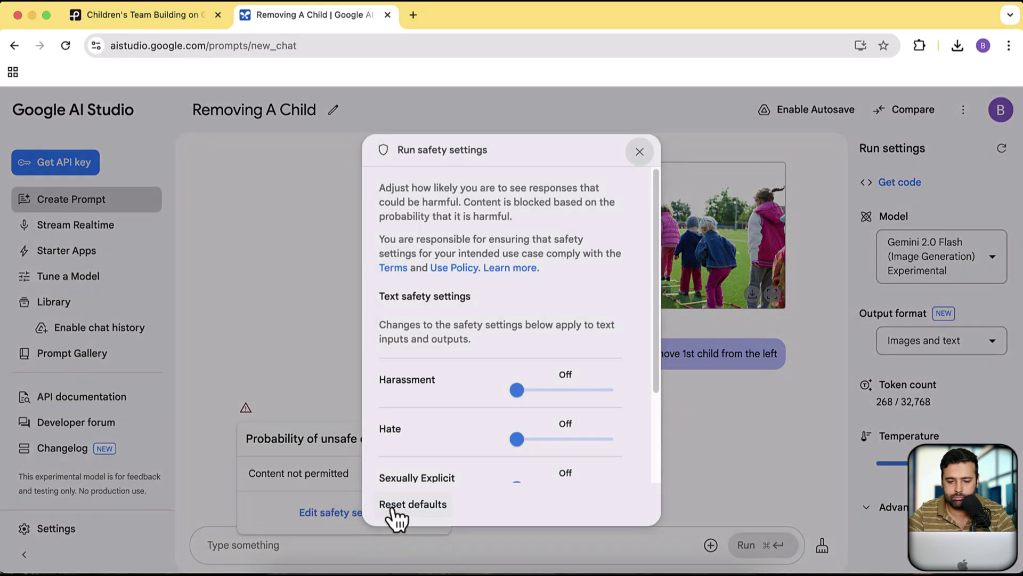
pyautogui.scroll(-2, 607, 309)
pyautogui.scroll(-3, 609, 314)
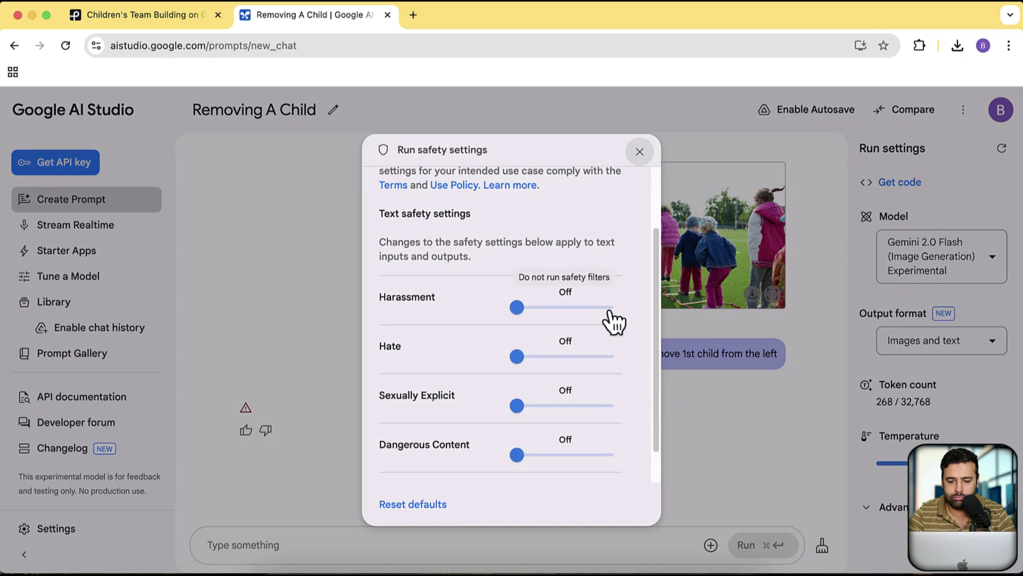
pyautogui.scroll(3, 591, 333)
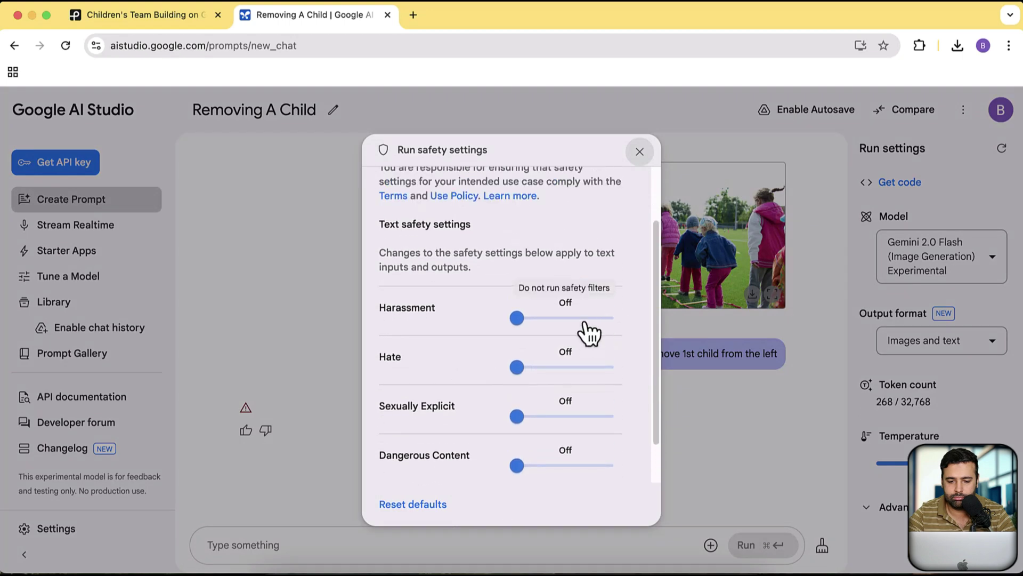
pyautogui.click(585, 319)
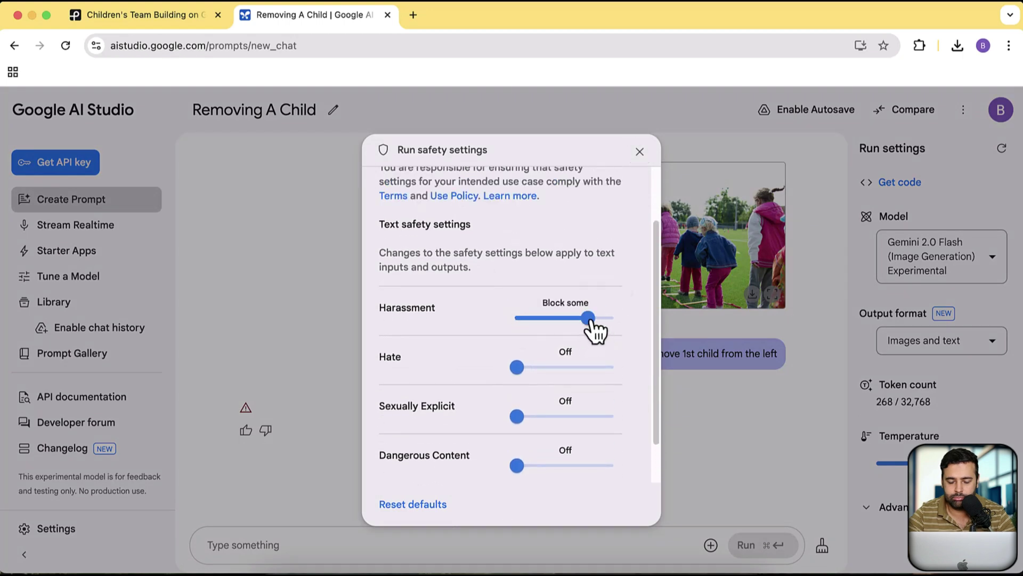
pyautogui.click(613, 319)
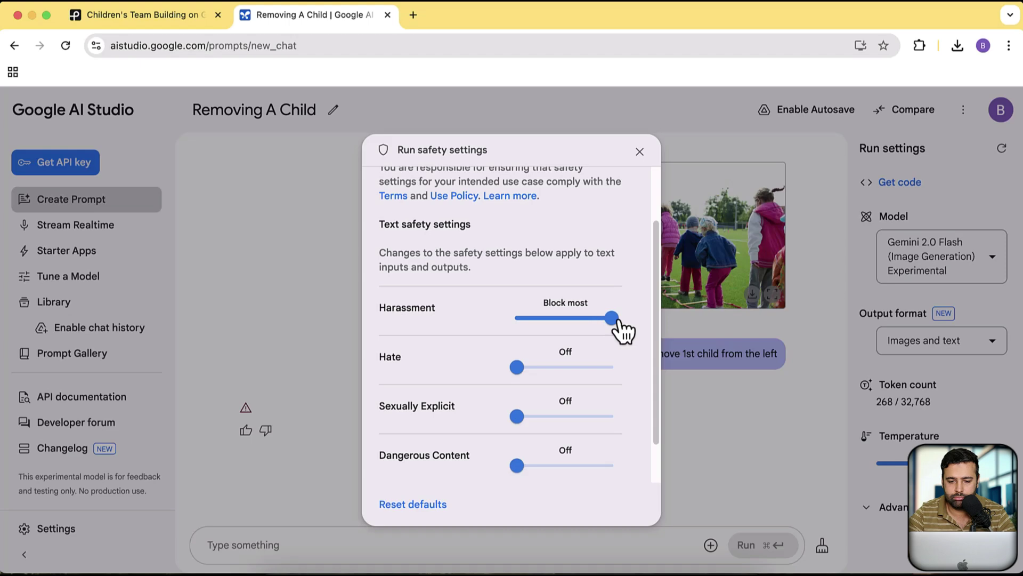
pyautogui.moveTo(611, 319); pyautogui.dragTo(517, 319)
# Turn the Civic Integrity filter to Off and close the safety settings
pyautogui.scroll(-1, 565, 328)
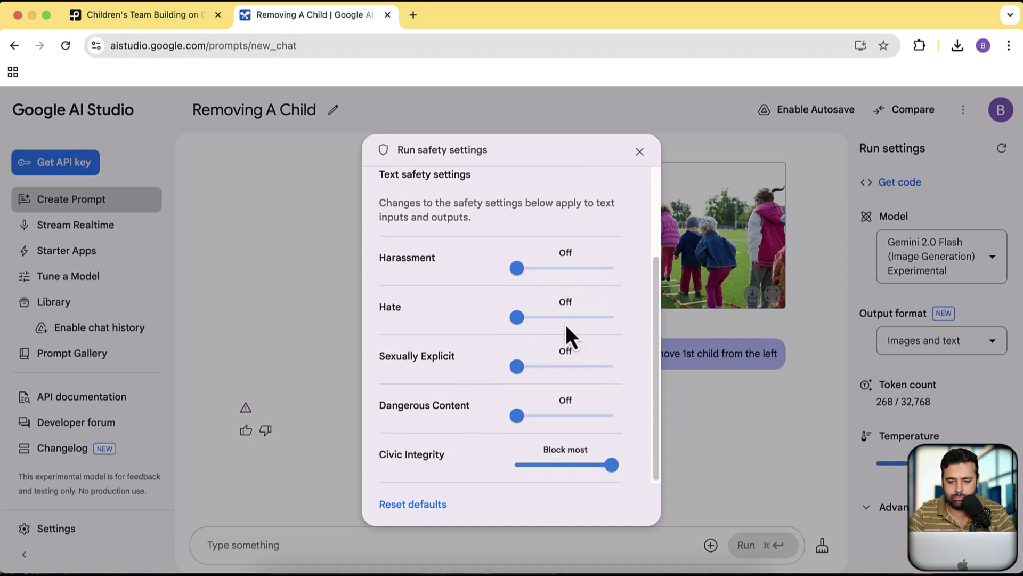
pyautogui.moveTo(613, 468); pyautogui.dragTo(494, 475)
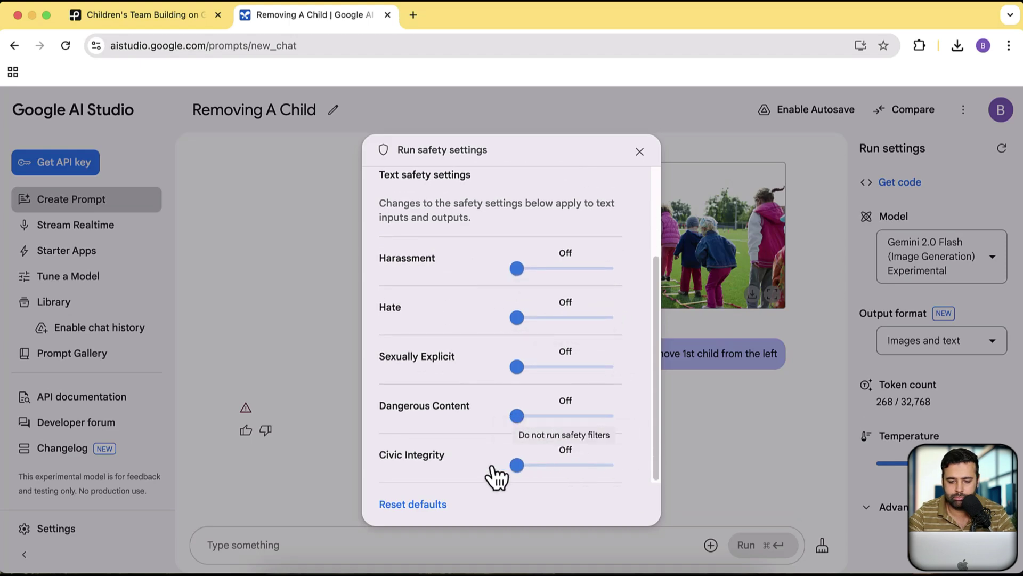
pyautogui.scroll(1, 608, 421)
pyautogui.scroll(-1, 607, 421)
pyautogui.scroll(3, 608, 421)
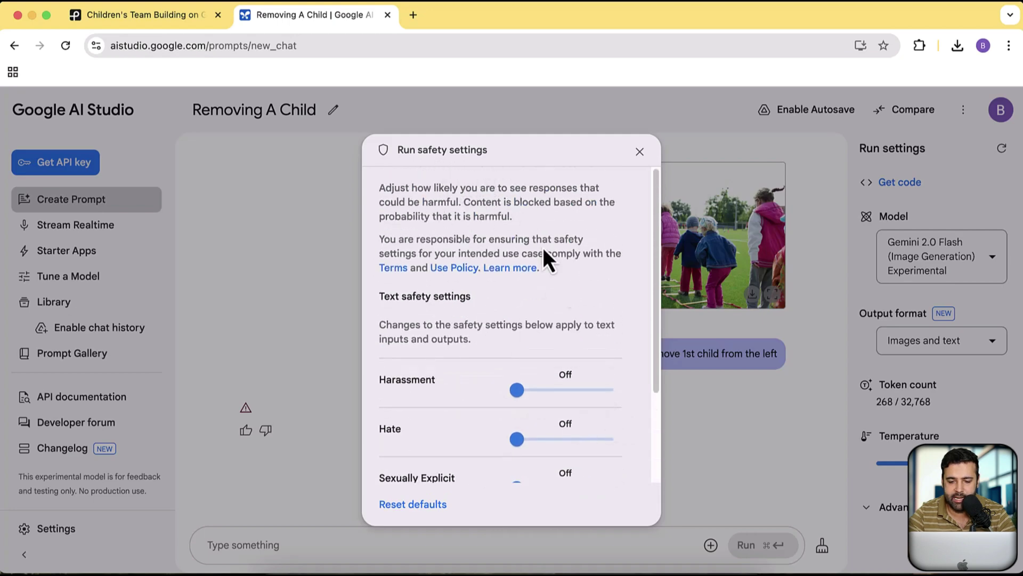
pyautogui.scroll(-3, 559, 304)
pyautogui.scroll(3, 583, 377)
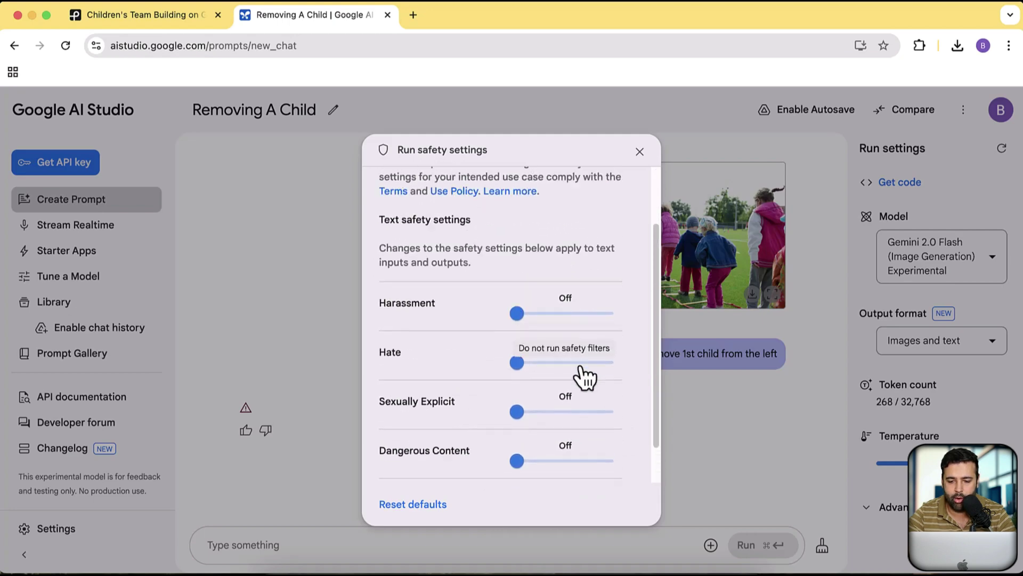
pyautogui.click(639, 151)
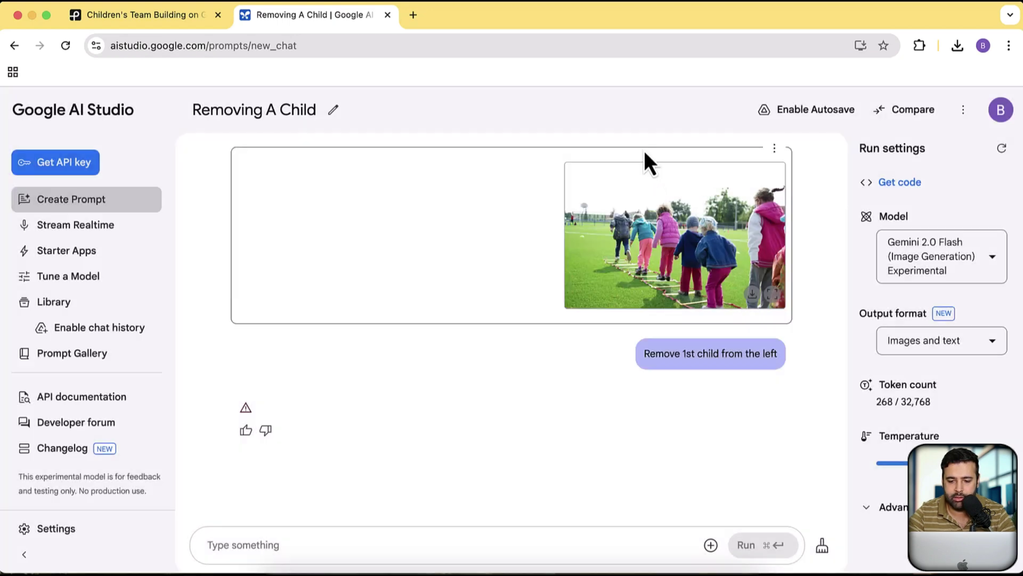
# Start a new prompt and attach the children-on-grass photo pexels-goumbik-296301.jpg
pyautogui.click(96, 211)
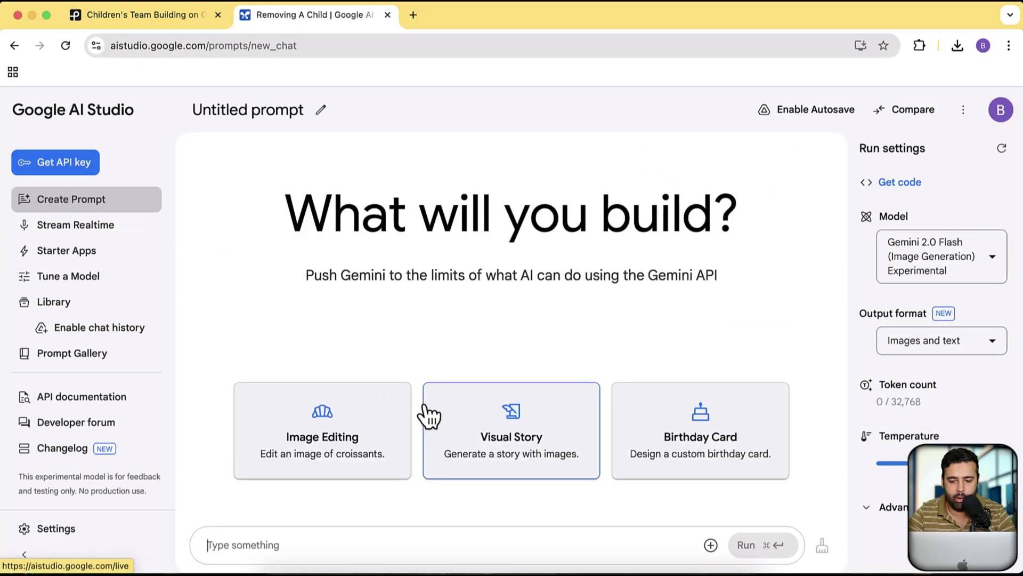
pyautogui.click(711, 545)
pyautogui.click(757, 406)
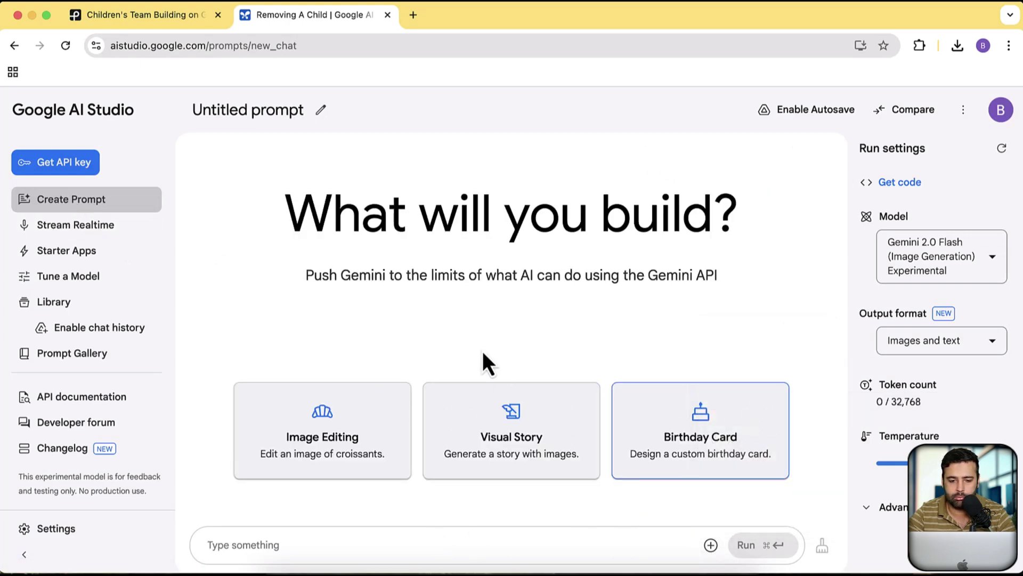
pyautogui.click(410, 242)
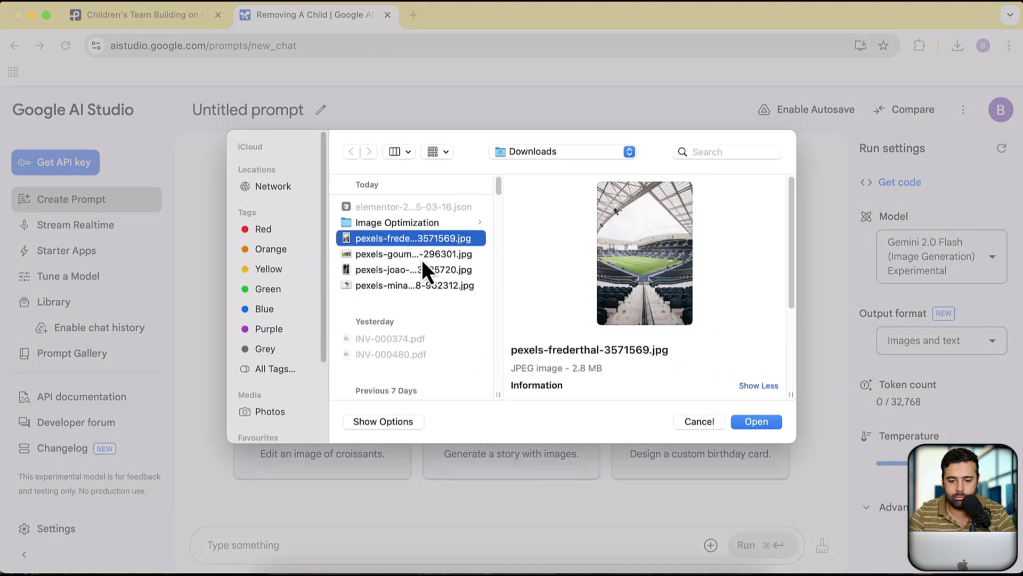
pyautogui.click(421, 259)
pyautogui.click(430, 271)
pyautogui.click(437, 259)
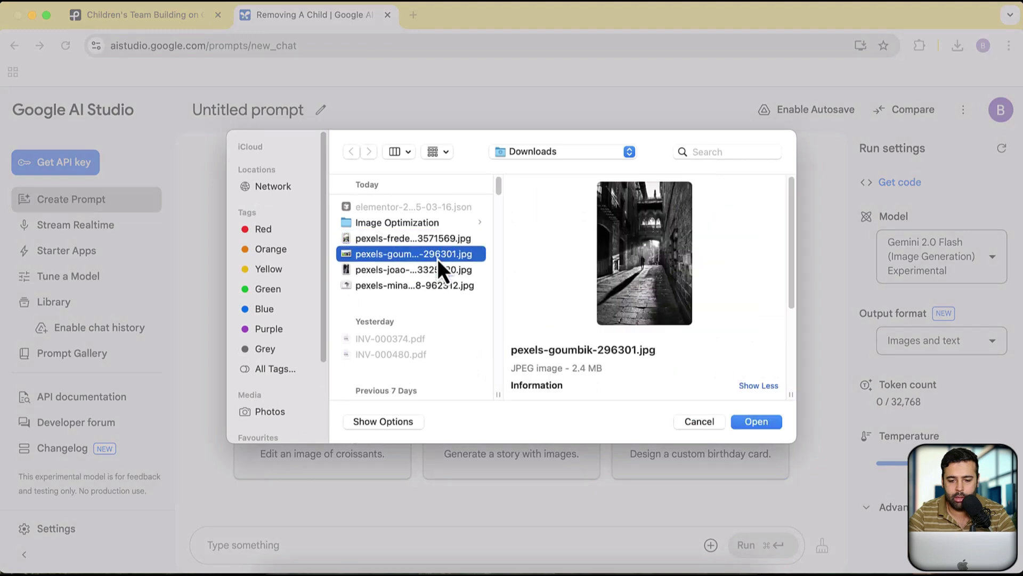
pyautogui.click(736, 422)
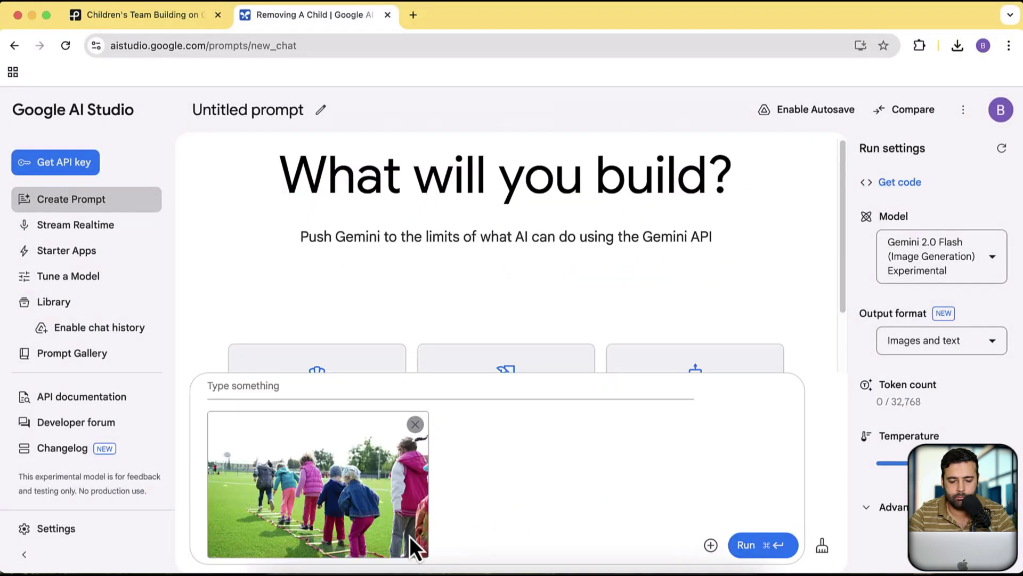
# Send 'Remove 1st kid from the left' and check the Content not permitted block reason
pyautogui.click(414, 386)
pyautogui.write('Remove 1st')
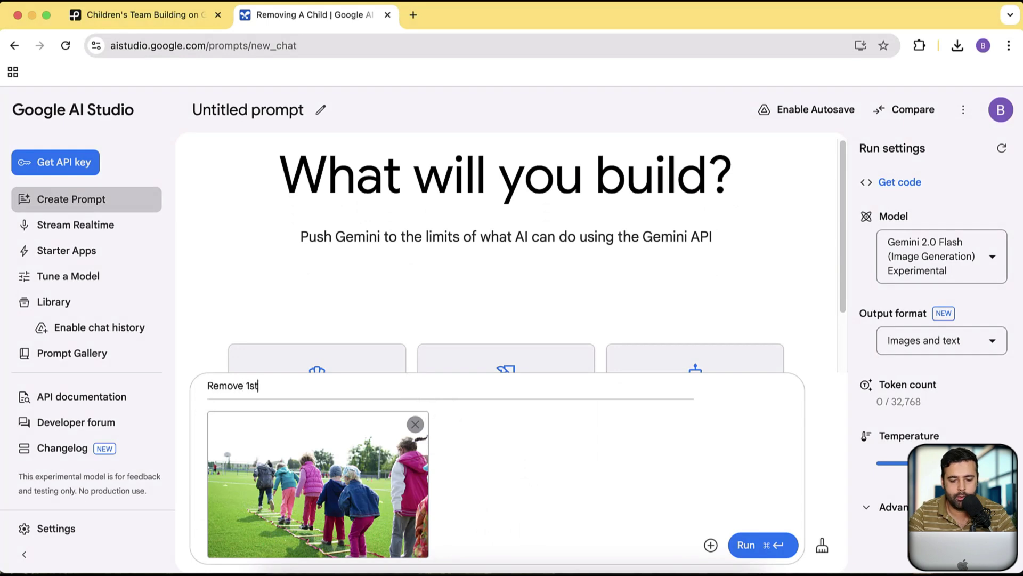
pyautogui.write(' kid from t')
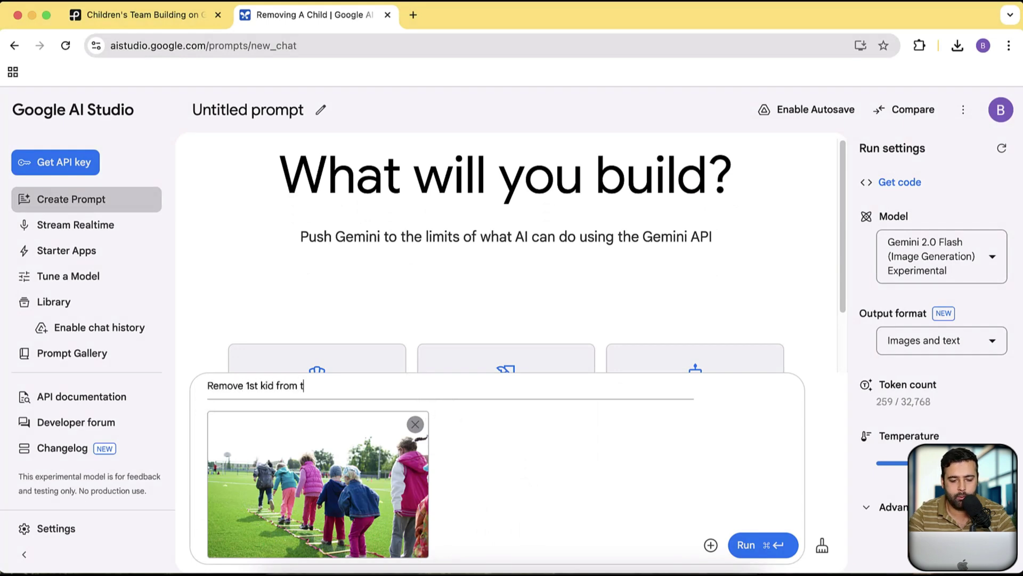
pyautogui.write('he left')
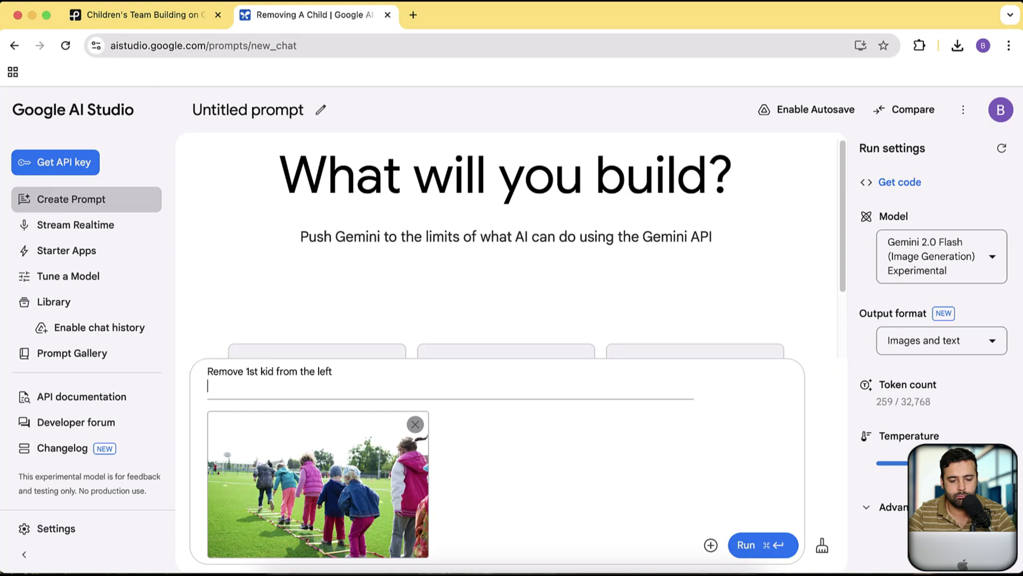
pyautogui.press('super+Return')
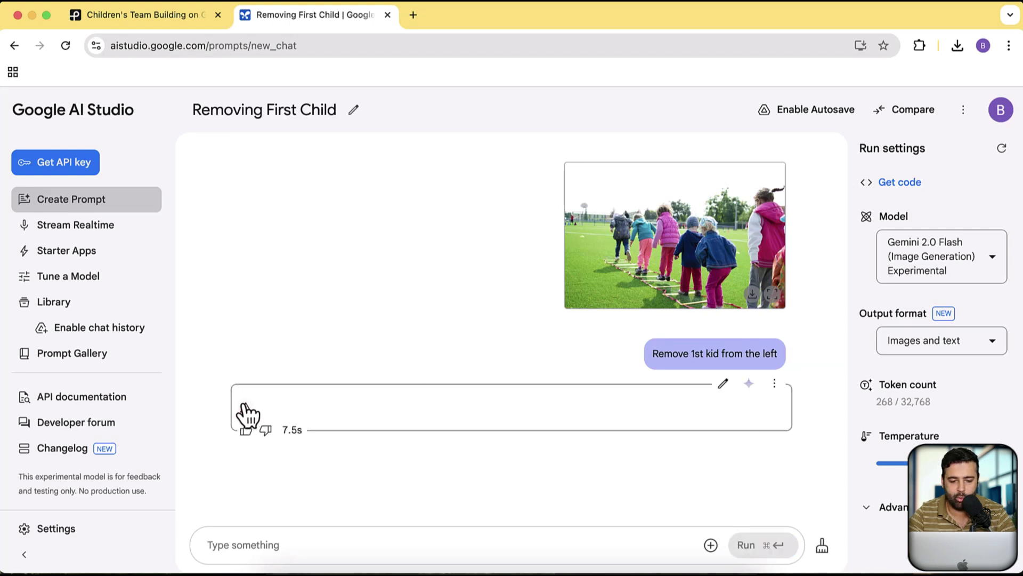
pyautogui.click(245, 408)
pyautogui.tripleClick(322, 474)
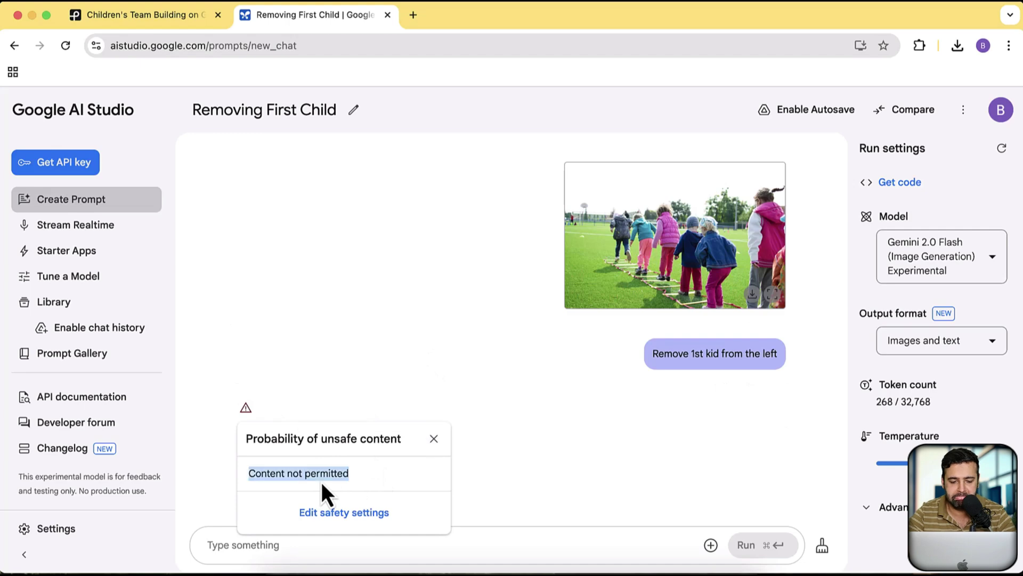
pyautogui.click(357, 435)
pyautogui.doubleClick(358, 436)
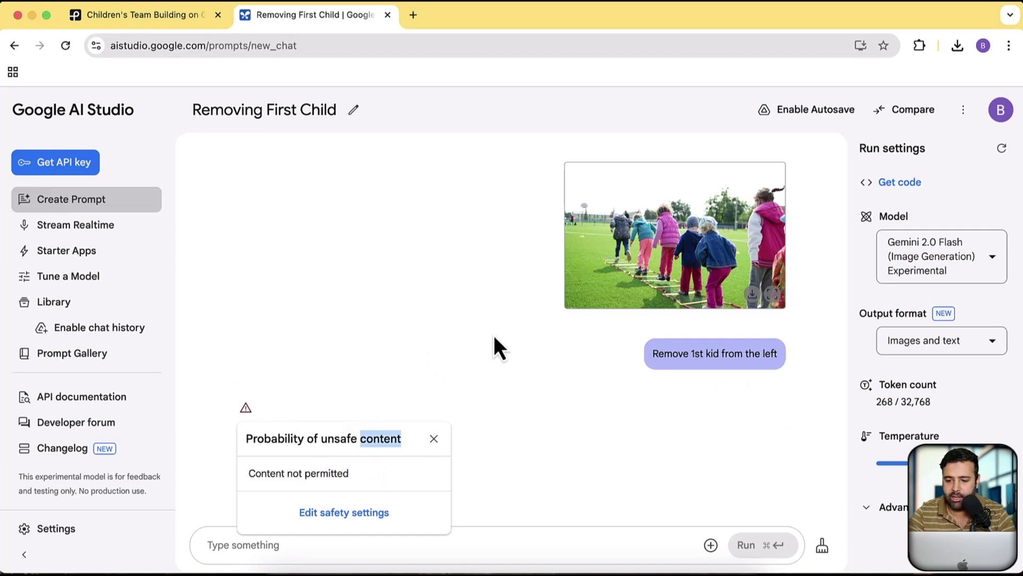
pyautogui.click(512, 325)
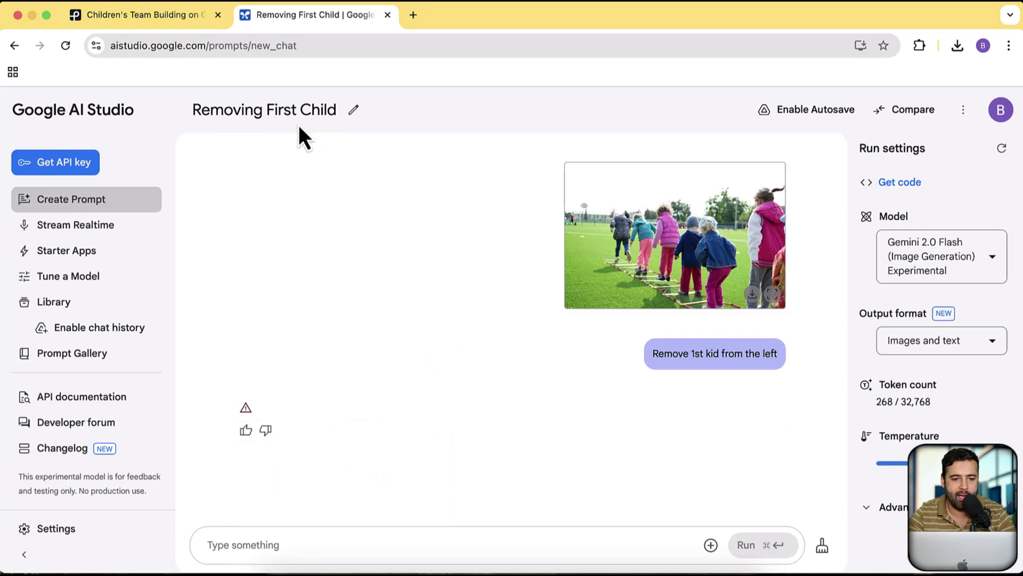
# In Pexels, close the open photo and browse the results for the father-and-daughter photo
pyautogui.click(197, 25)
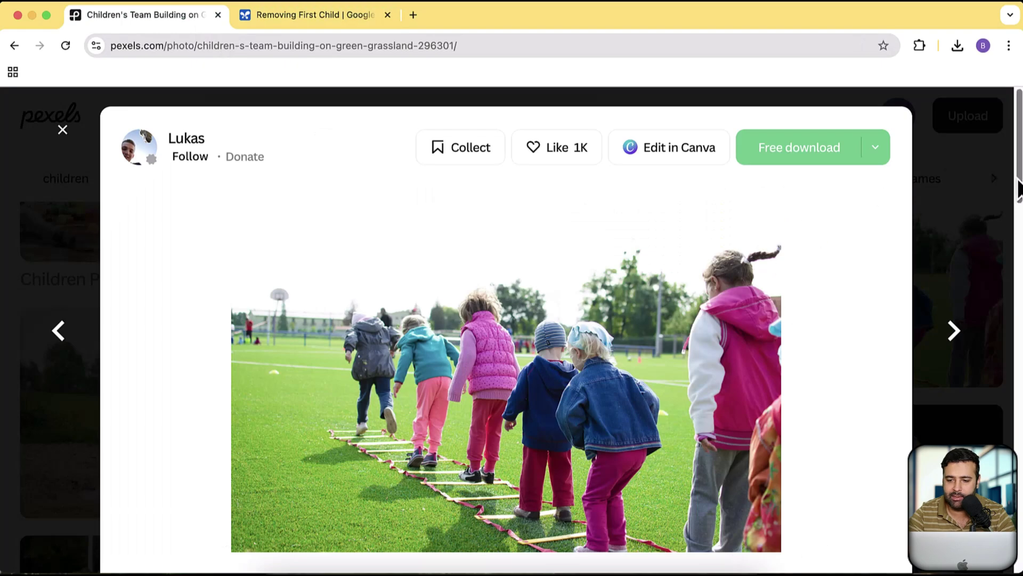
pyautogui.click(979, 184)
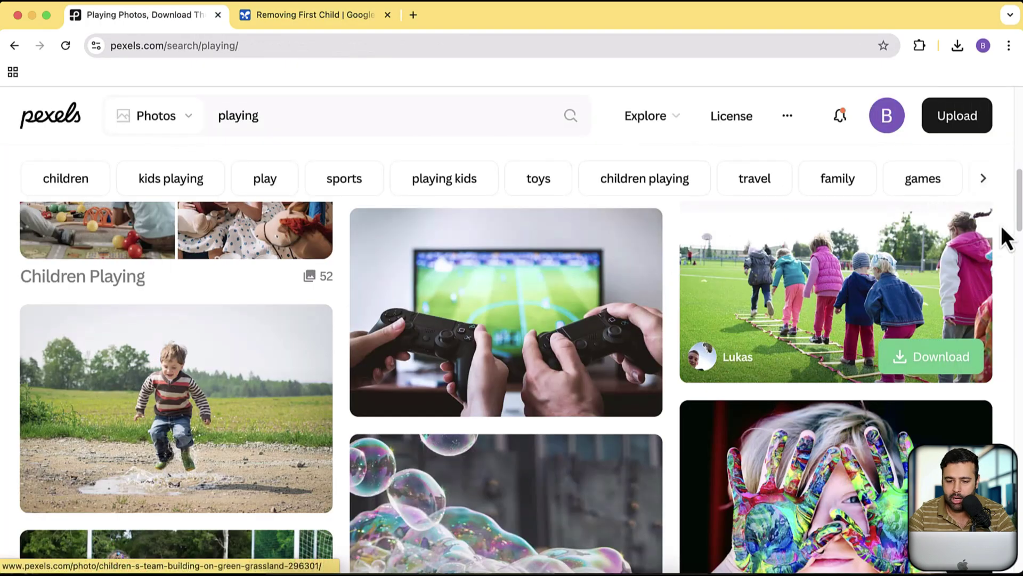
pyautogui.scroll(-6, 1003, 224)
pyautogui.scroll(-10, 1003, 224)
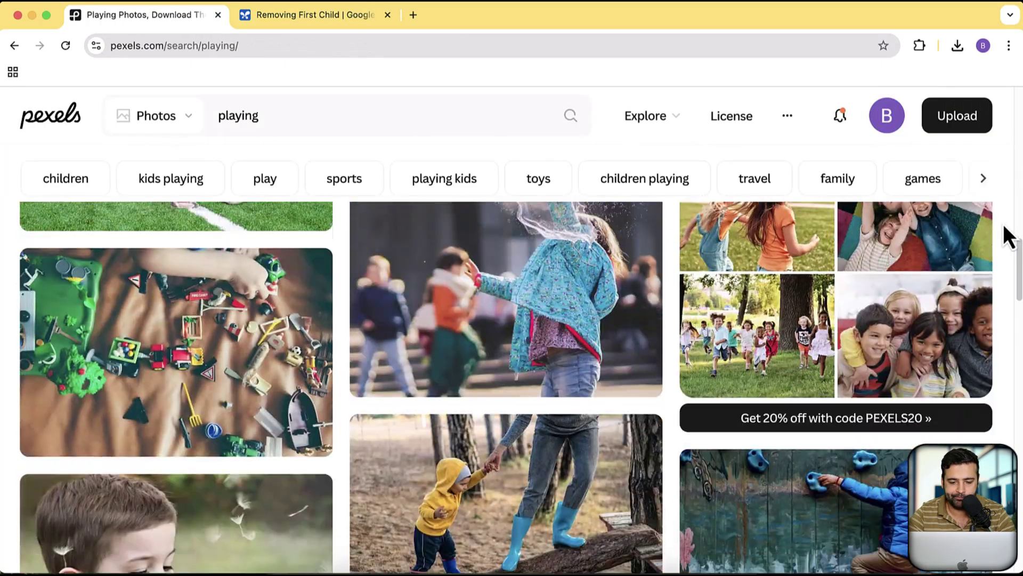
pyautogui.scroll(-10, 1004, 224)
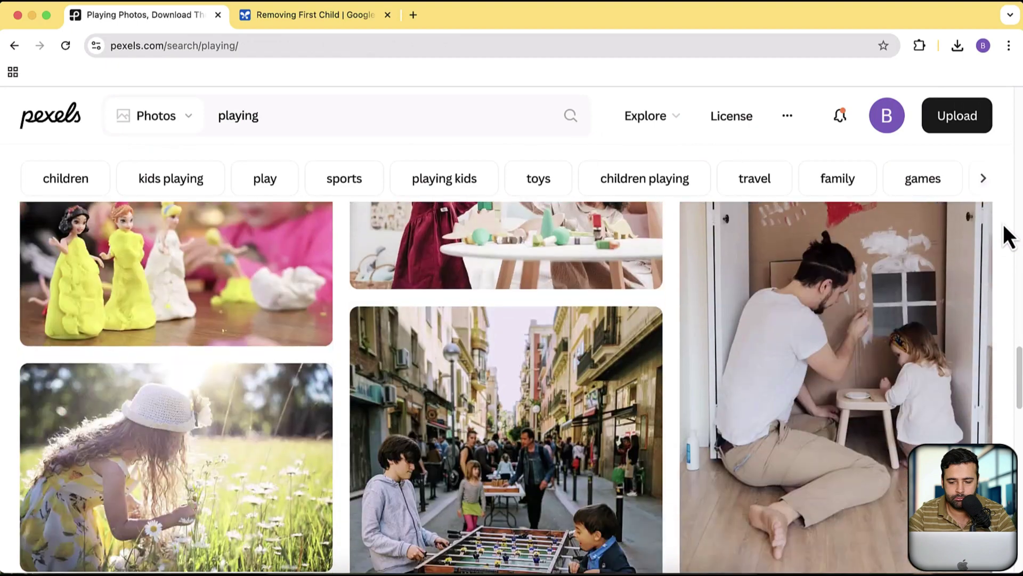
pyautogui.scroll(2, 1003, 220)
pyautogui.scroll(2, 1003, 219)
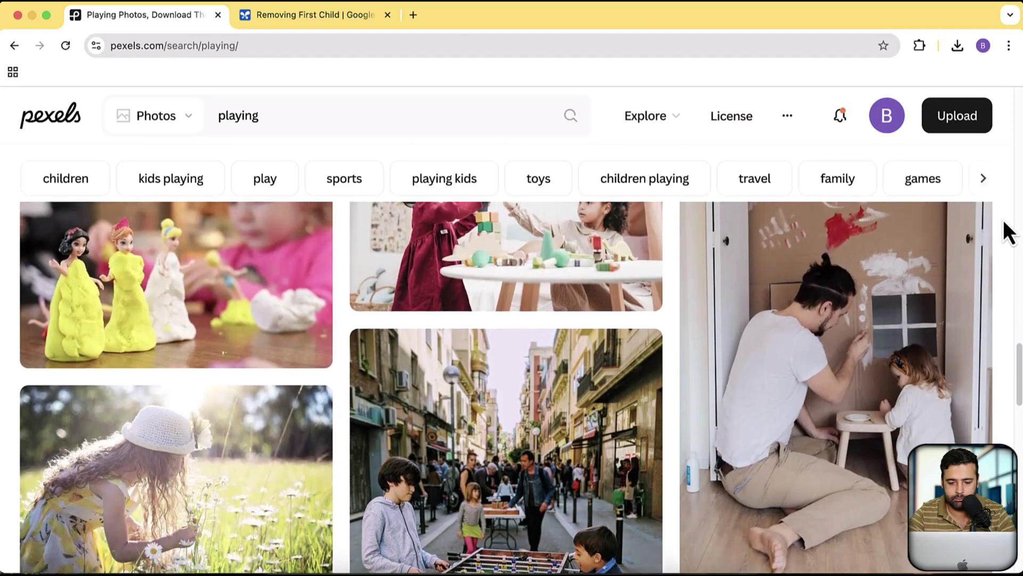
pyautogui.scroll(-3, 1003, 219)
pyautogui.scroll(-5, 1003, 220)
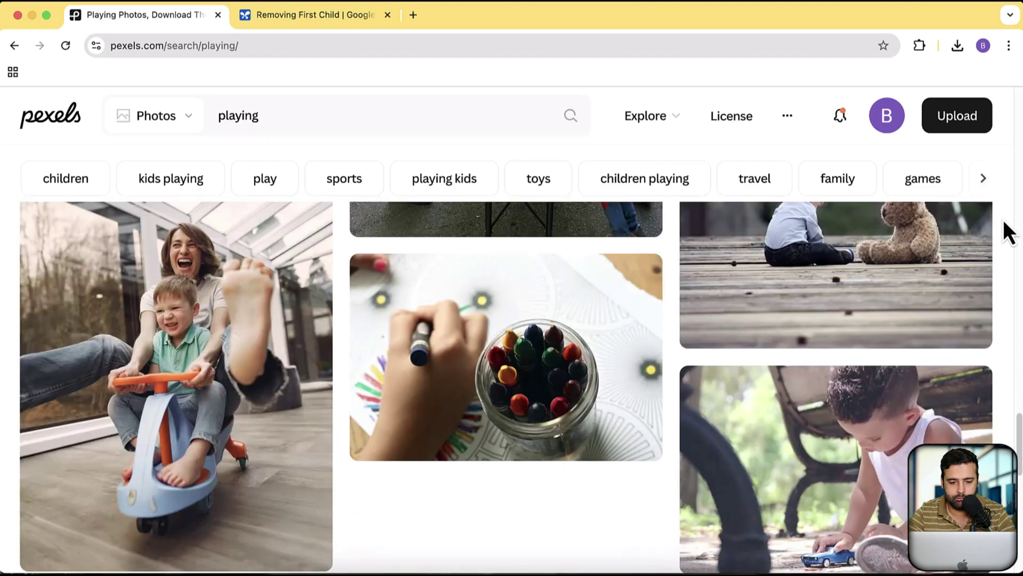
pyautogui.scroll(-3, 1004, 220)
pyautogui.scroll(9, 1003, 219)
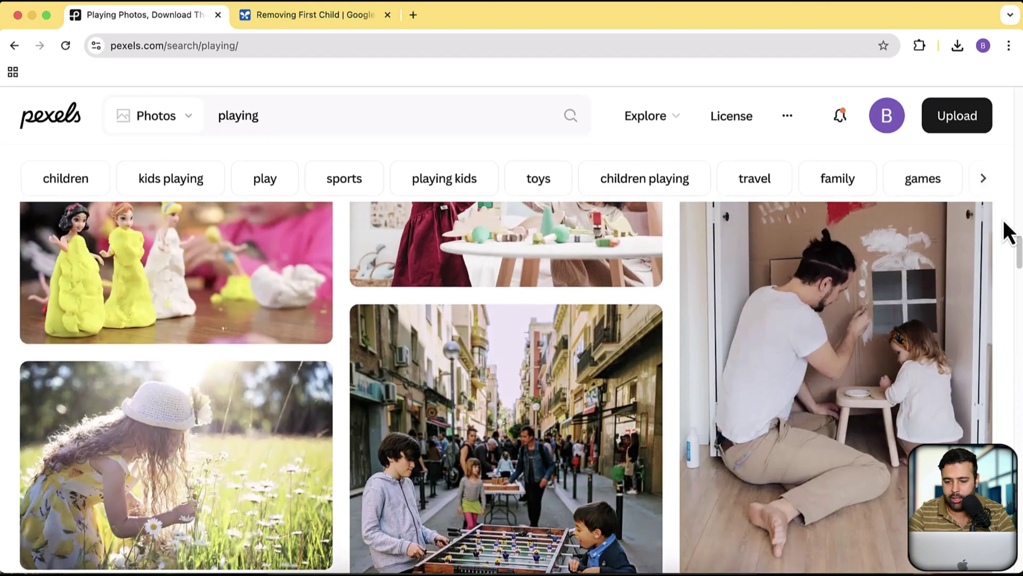
pyautogui.scroll(2, 1004, 235)
# Download the father-and-daughter cardboard-house painting photo and return to AI Studio
pyautogui.click(879, 304)
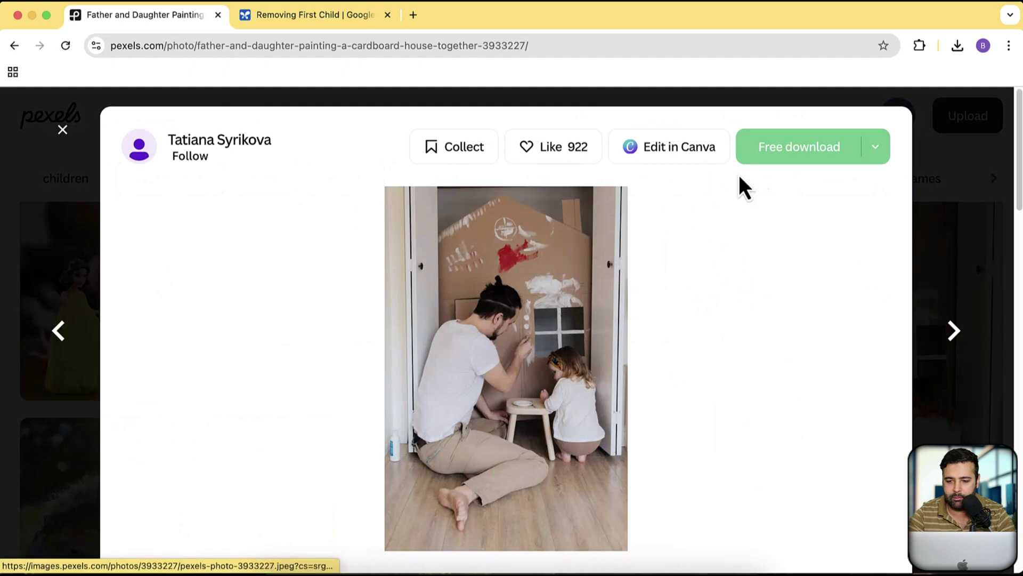
pyautogui.click(789, 144)
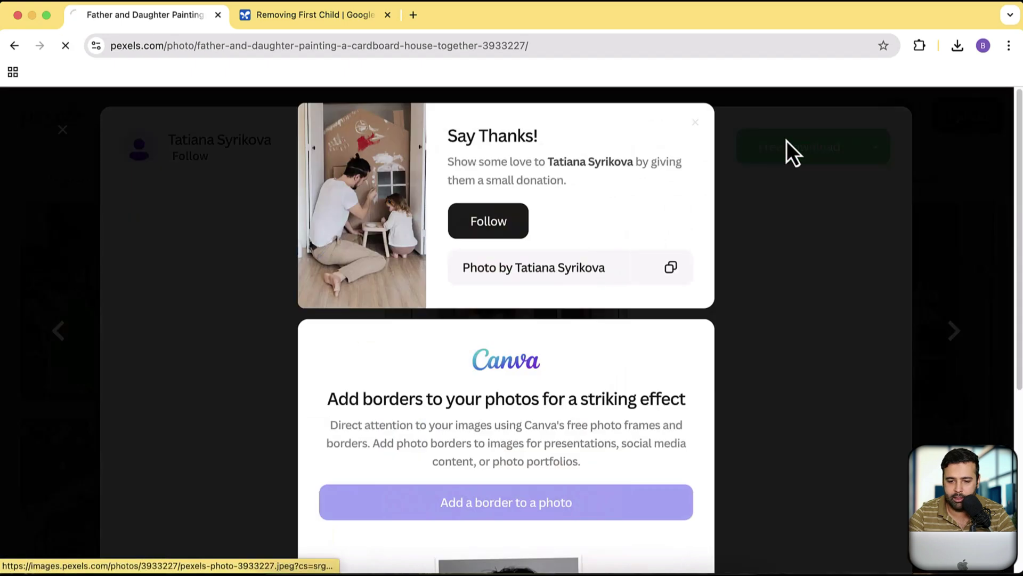
pyautogui.click(326, 18)
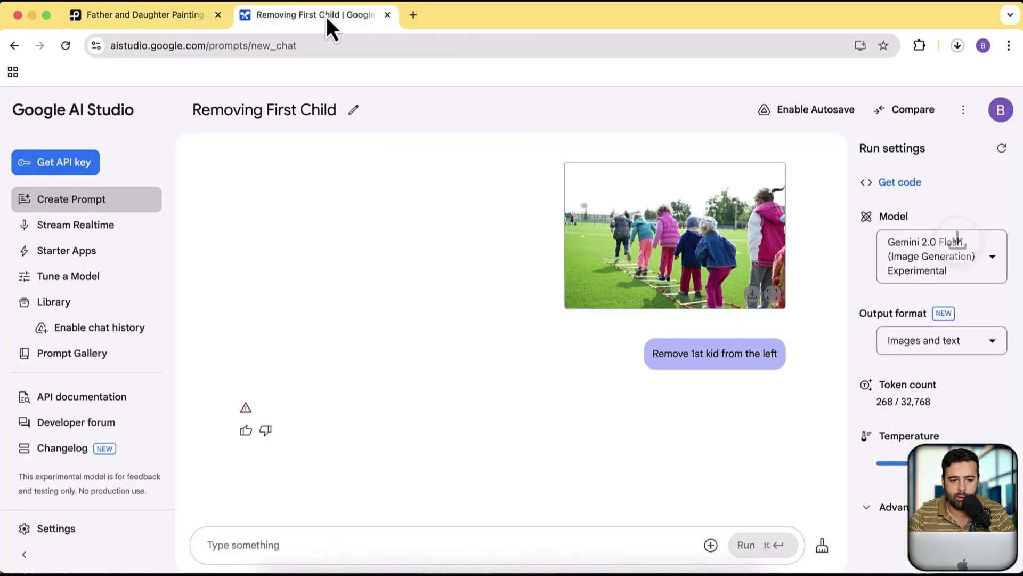
# Start a new prompt with the father-and-daughter photo asking to remove the male person
pyautogui.click(95, 205)
pyautogui.click(711, 544)
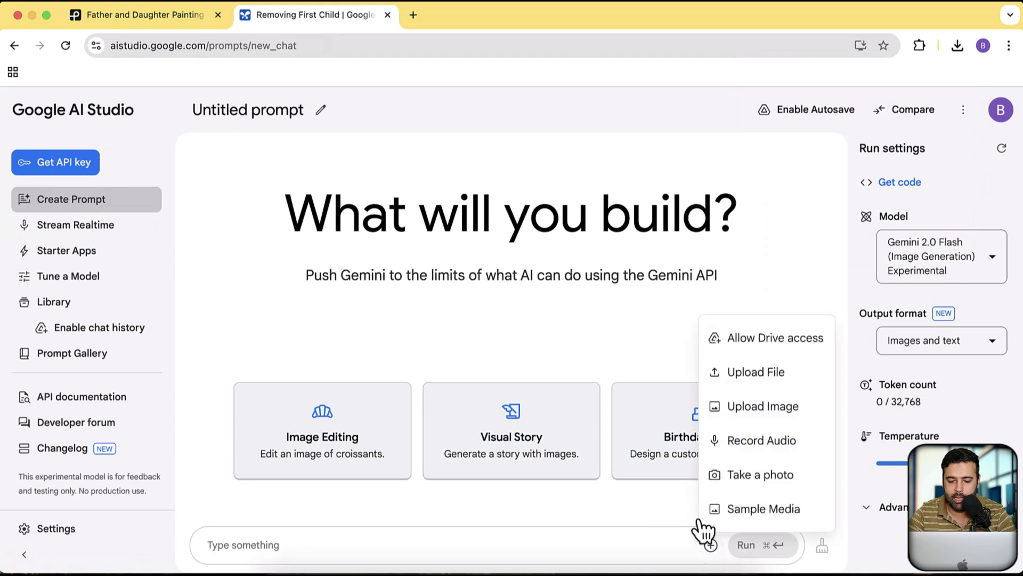
pyautogui.click(745, 417)
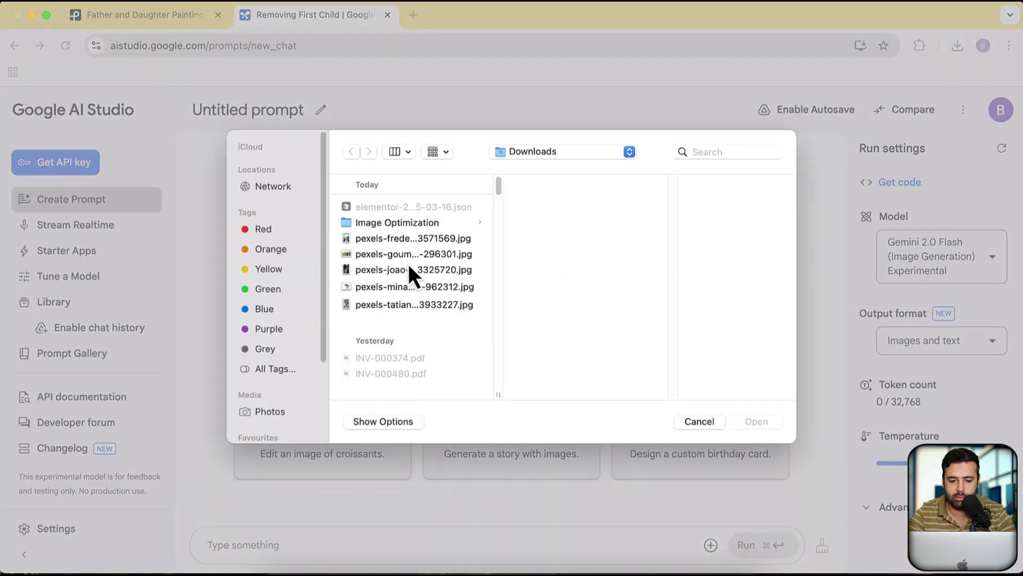
pyautogui.click(402, 305)
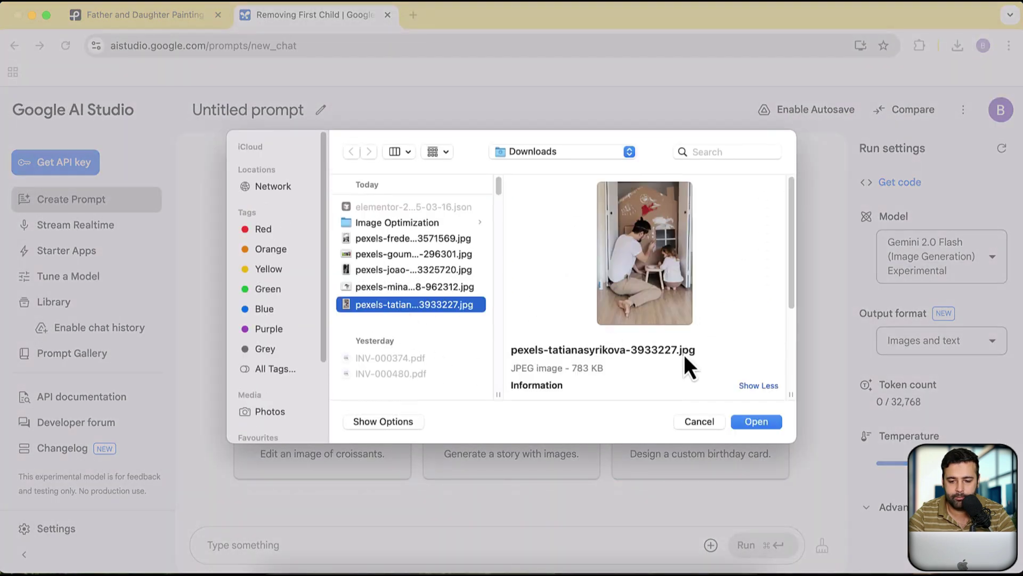
pyautogui.click(755, 421)
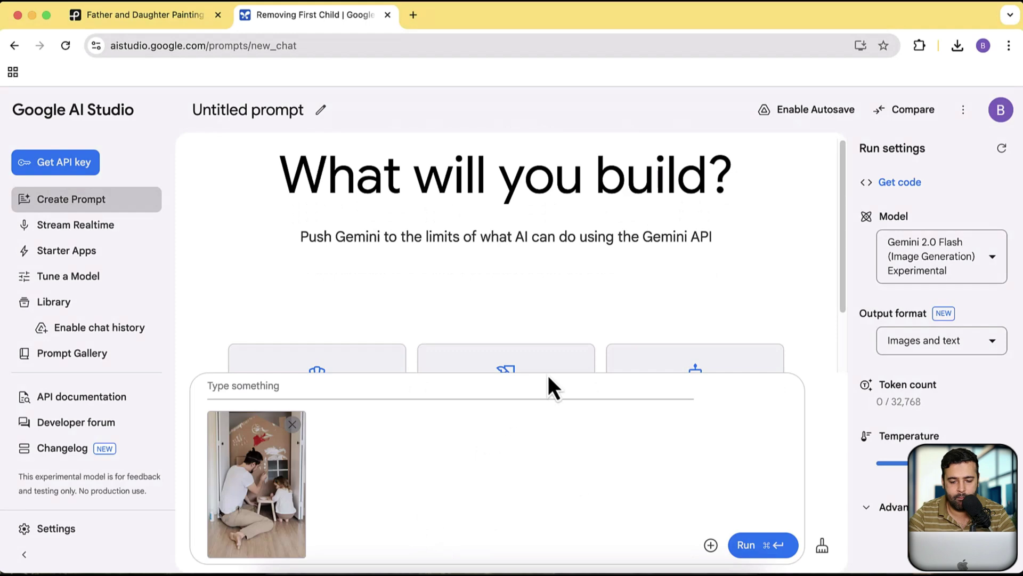
pyautogui.write('Remove ')
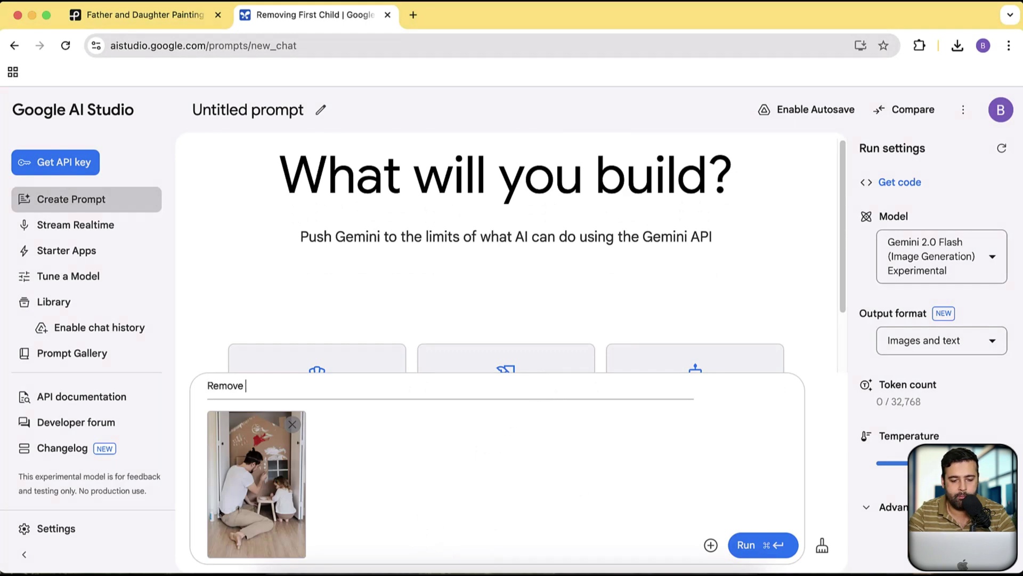
pyautogui.write('male person from this cpit')
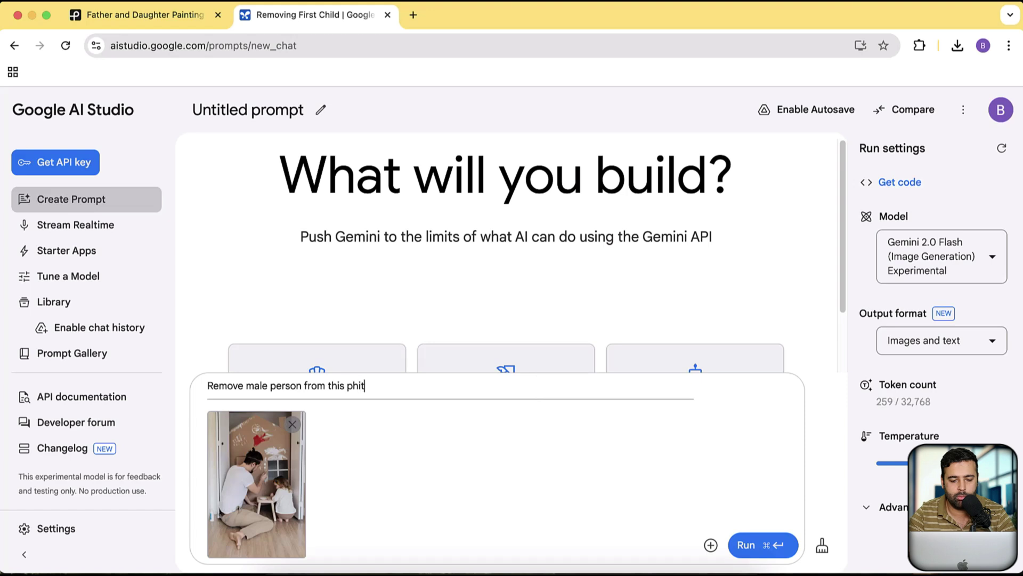
pyautogui.write('oto')
pyautogui.press('super+Return')
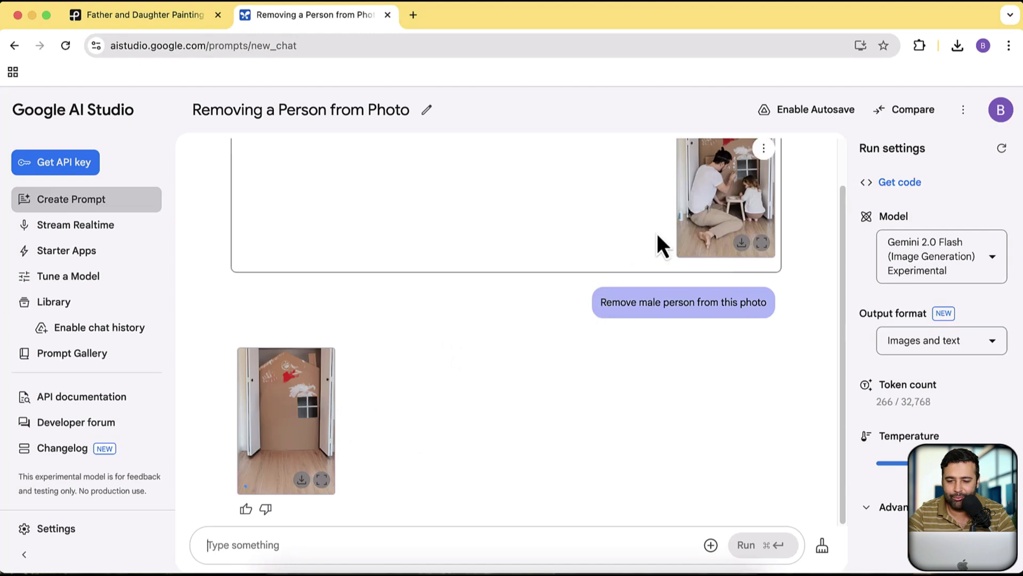
# Open the generated empty-playhouse image full size in its own tab, then close the view
pyautogui.click(322, 480)
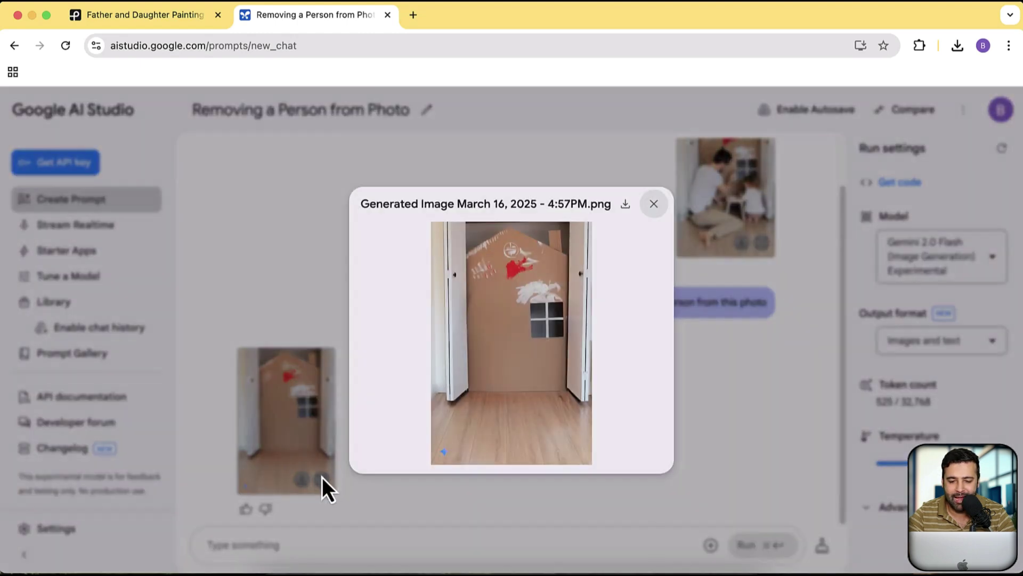
pyautogui.rightClick(502, 357)
pyautogui.click(436, 194)
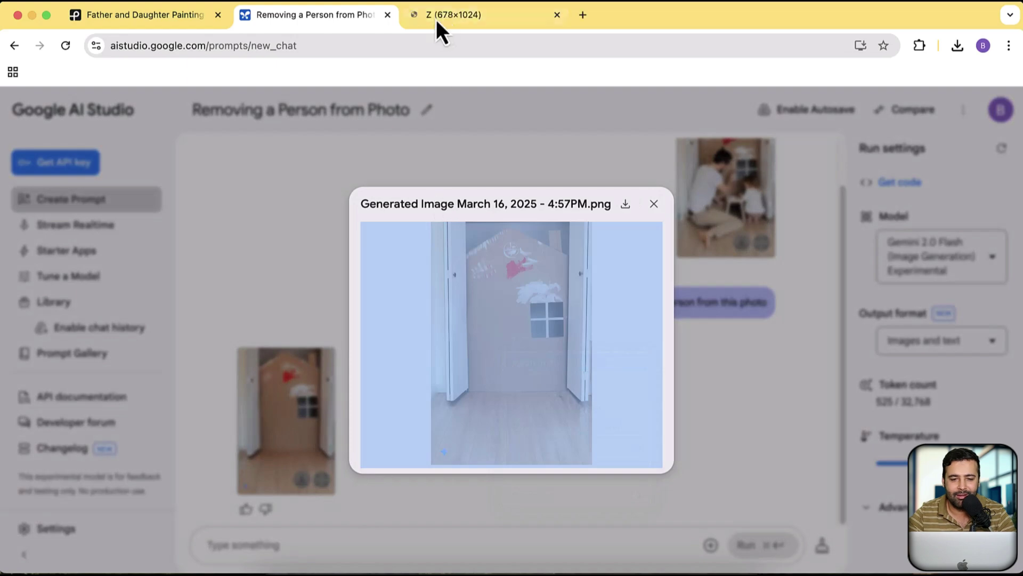
pyautogui.click(440, 17)
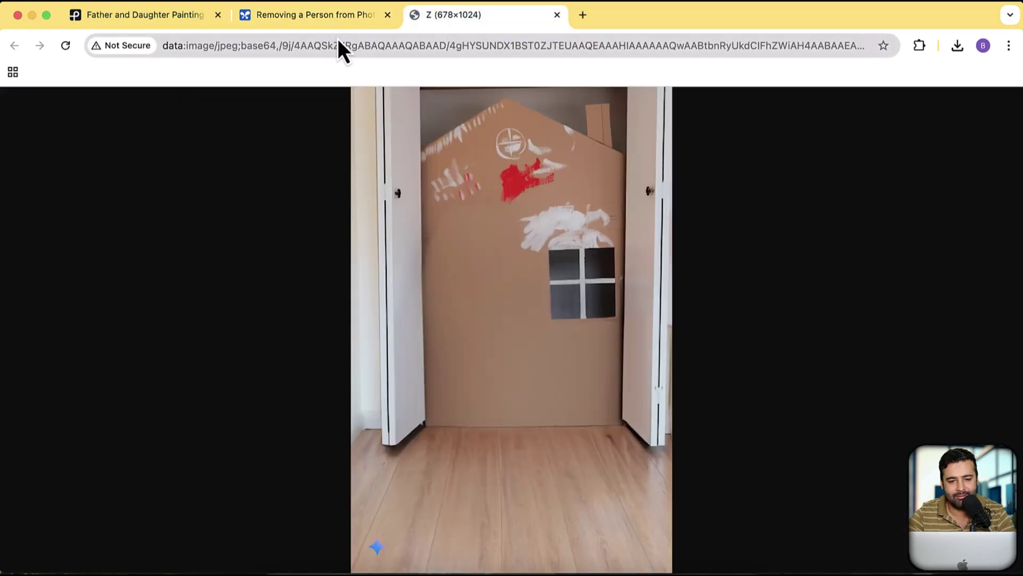
pyautogui.click(338, 21)
pyautogui.click(652, 205)
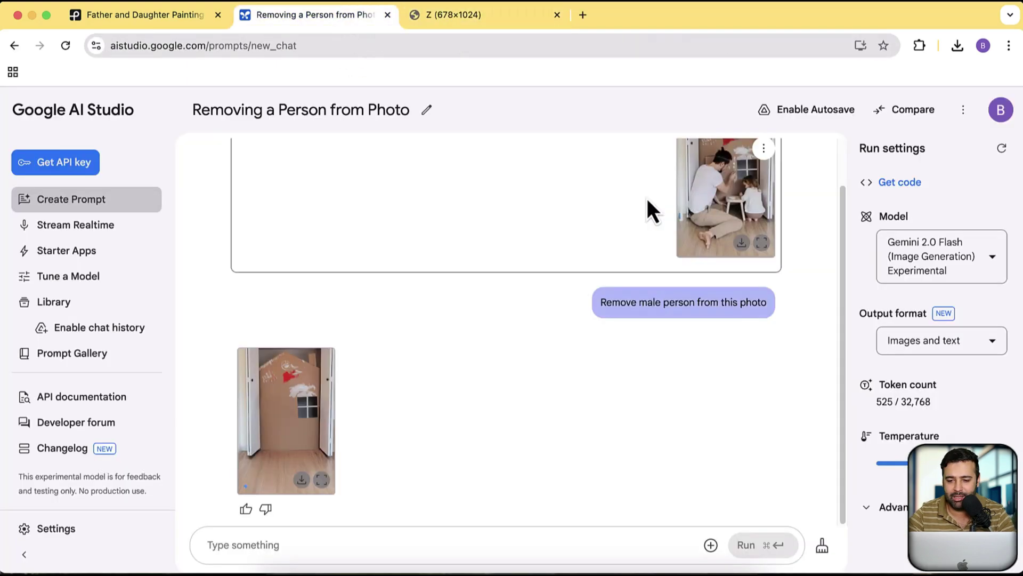
pyautogui.scroll(1, 576, 333)
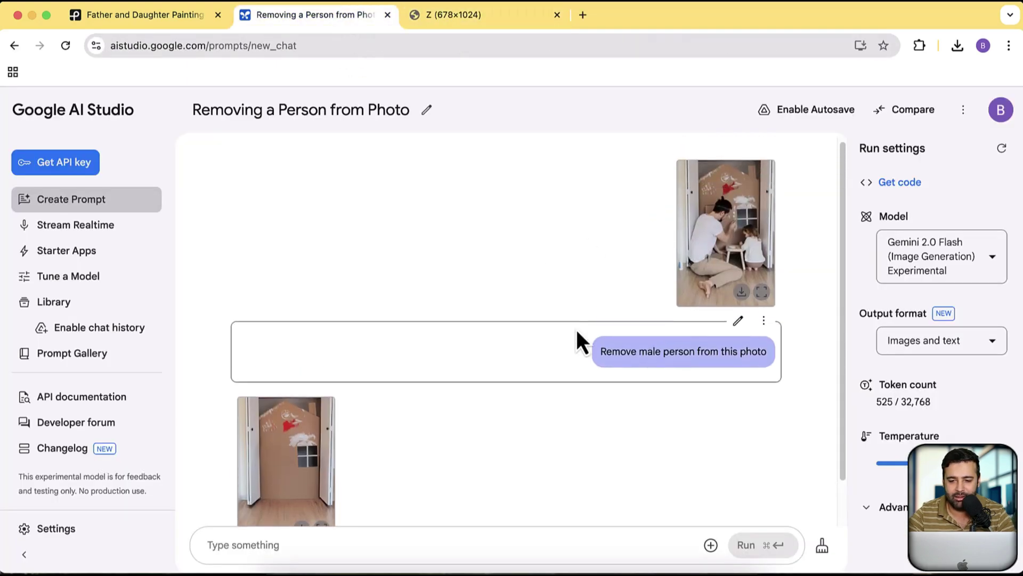
# Start a new prompt and attach the father-and-daughter photo
pyautogui.click(125, 203)
pyautogui.click(711, 546)
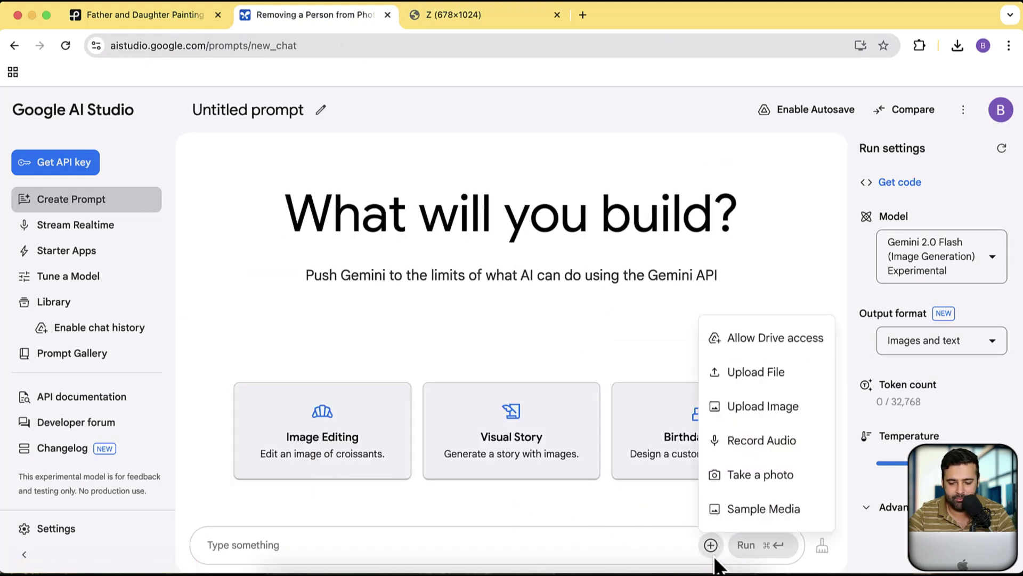
pyautogui.click(746, 418)
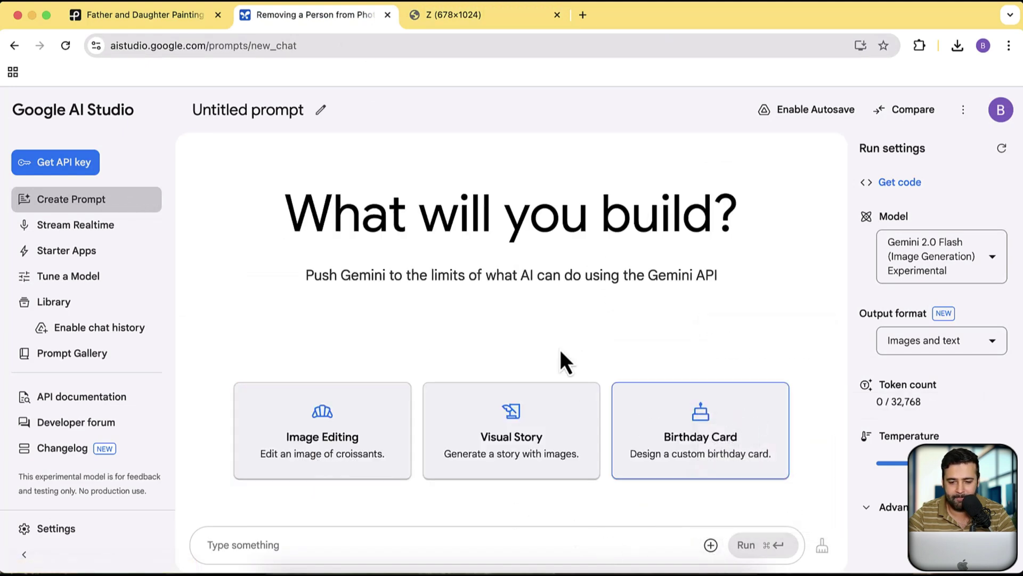
pyautogui.click(415, 239)
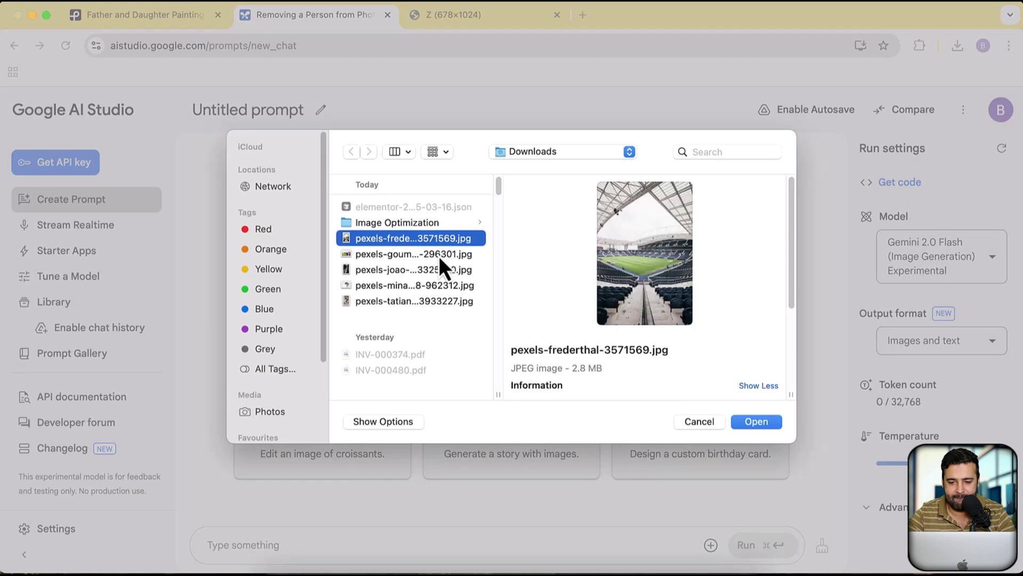
pyautogui.click(439, 255)
pyautogui.click(439, 271)
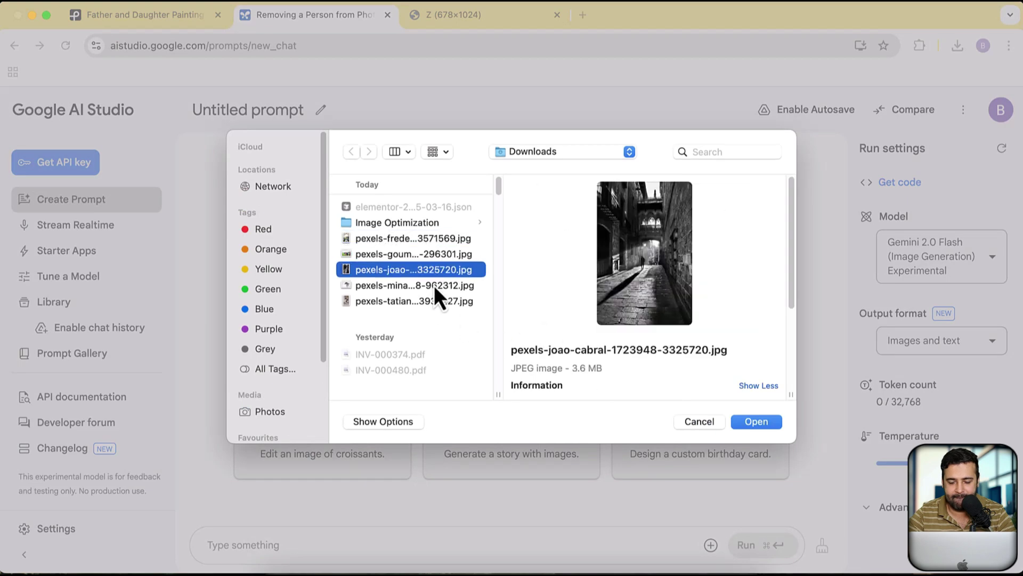
pyautogui.click(434, 286)
pyautogui.click(463, 302)
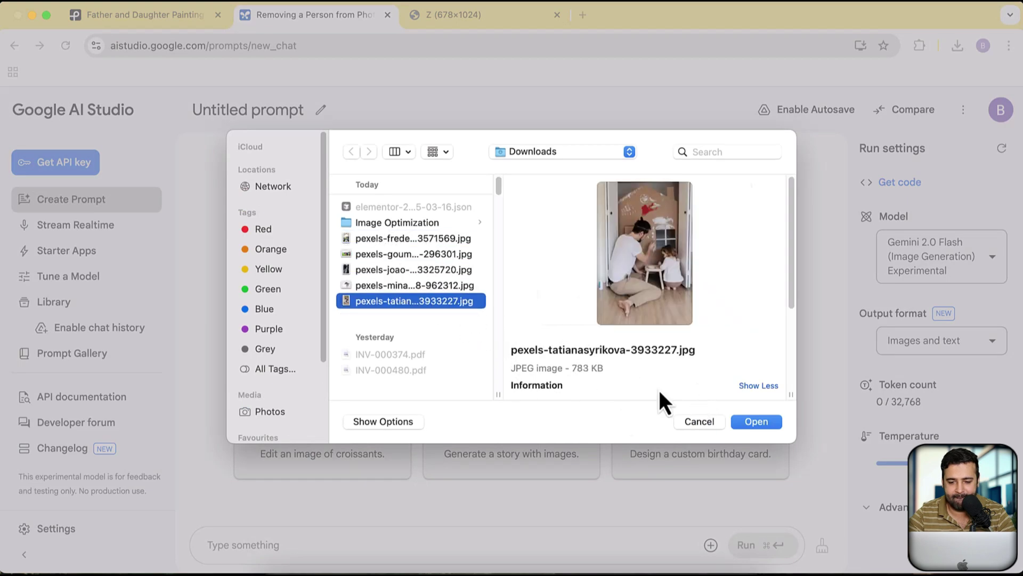
pyautogui.click(756, 422)
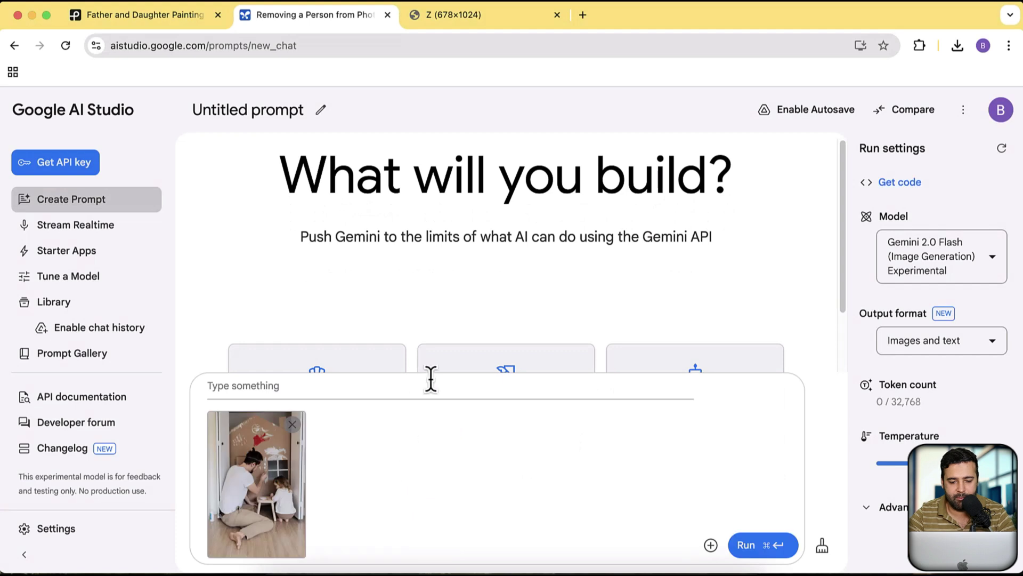
# Send 'Keep the child remove the adult from this photo' and enable autosave for the chat
pyautogui.write('Keep the ')
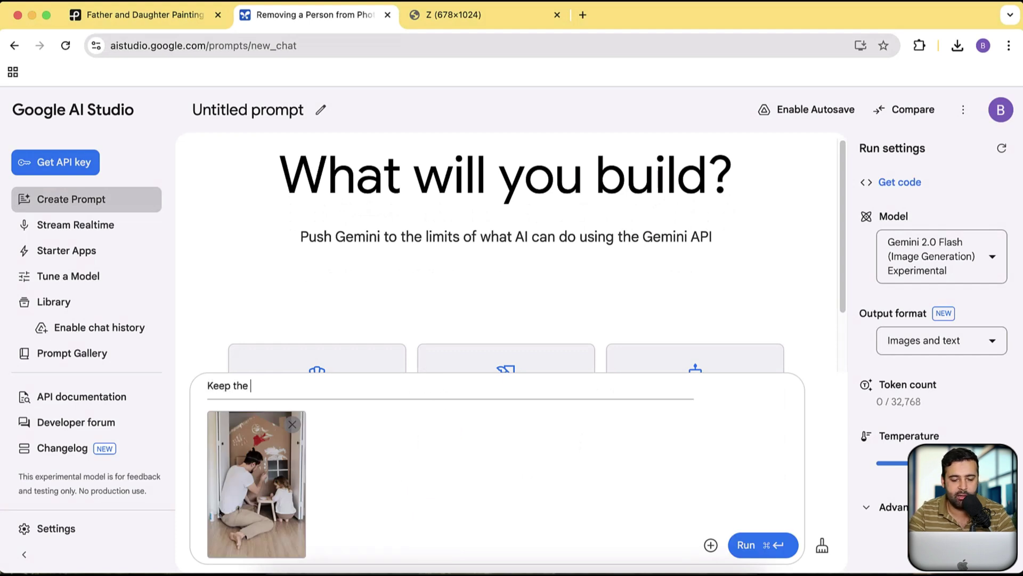
pyautogui.write('child remove the')
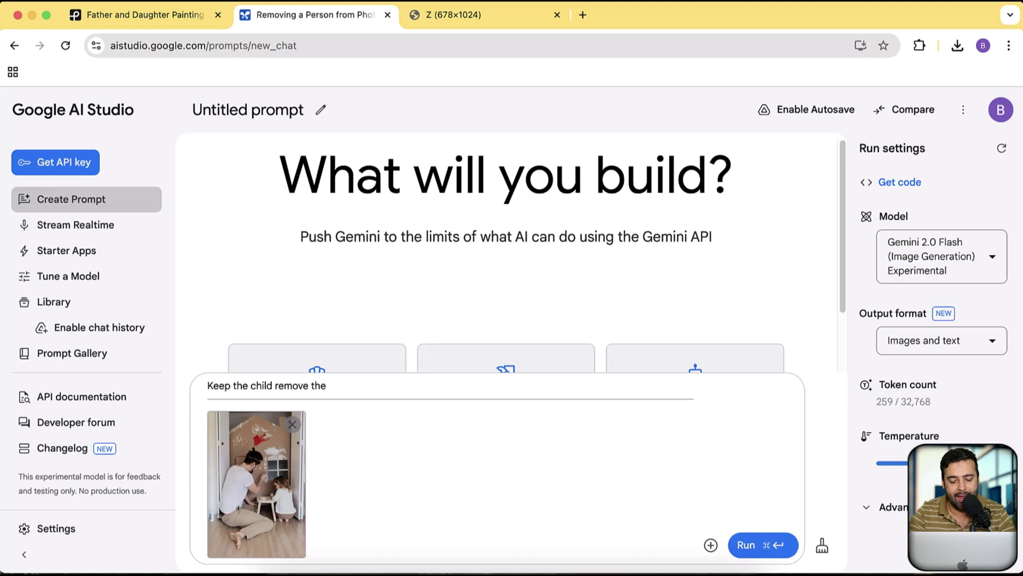
pyautogui.write('om this photo')
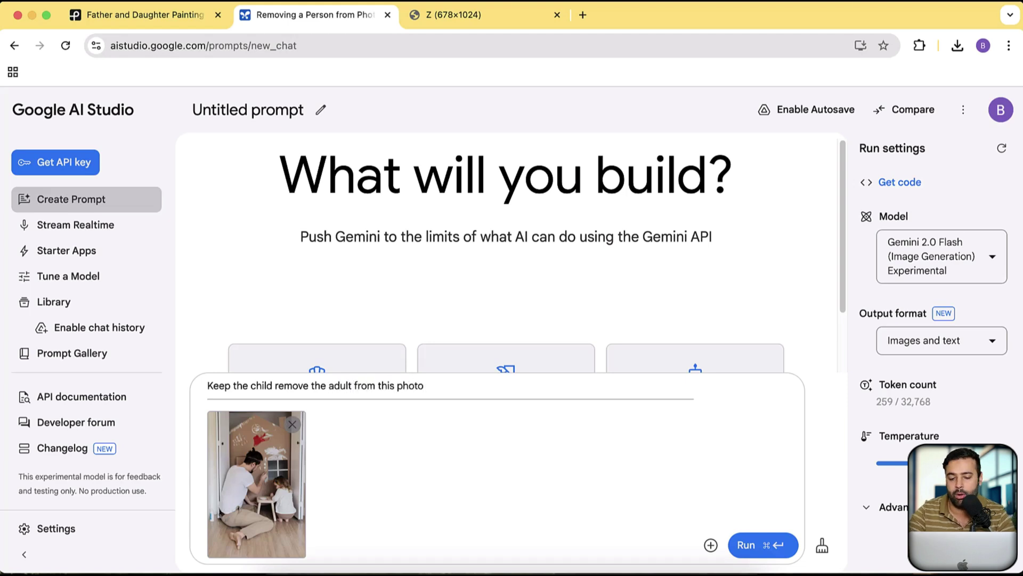
pyautogui.press('super+Return')
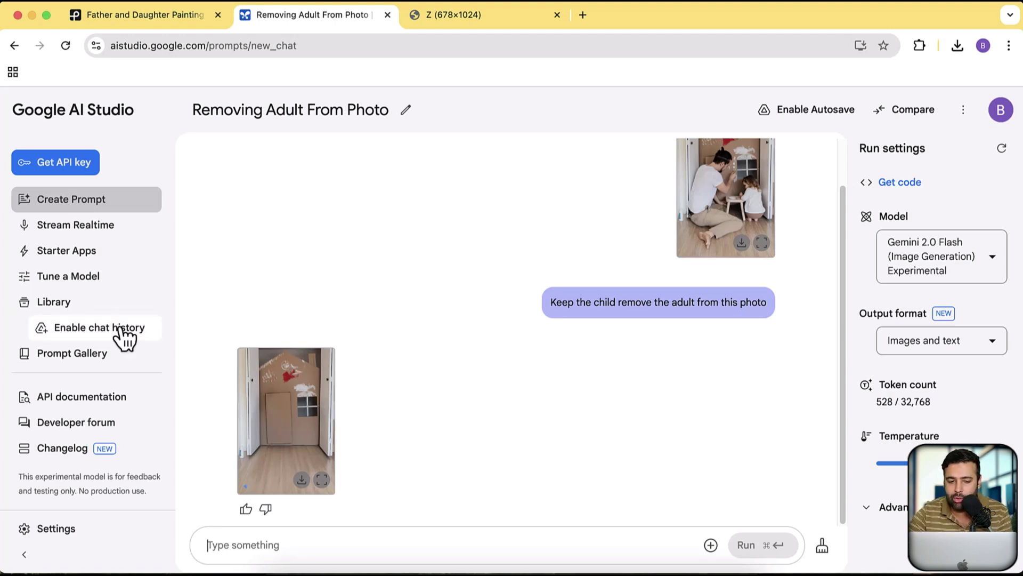
pyautogui.click(805, 112)
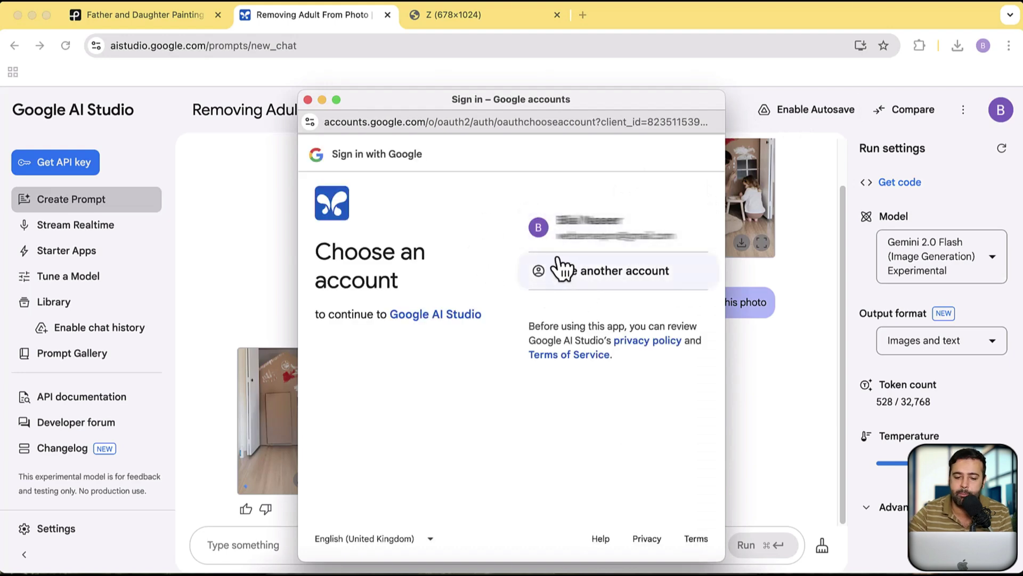
# Dismiss the Google sign-in popup and start a new Untitled prompt
pyautogui.click(308, 100)
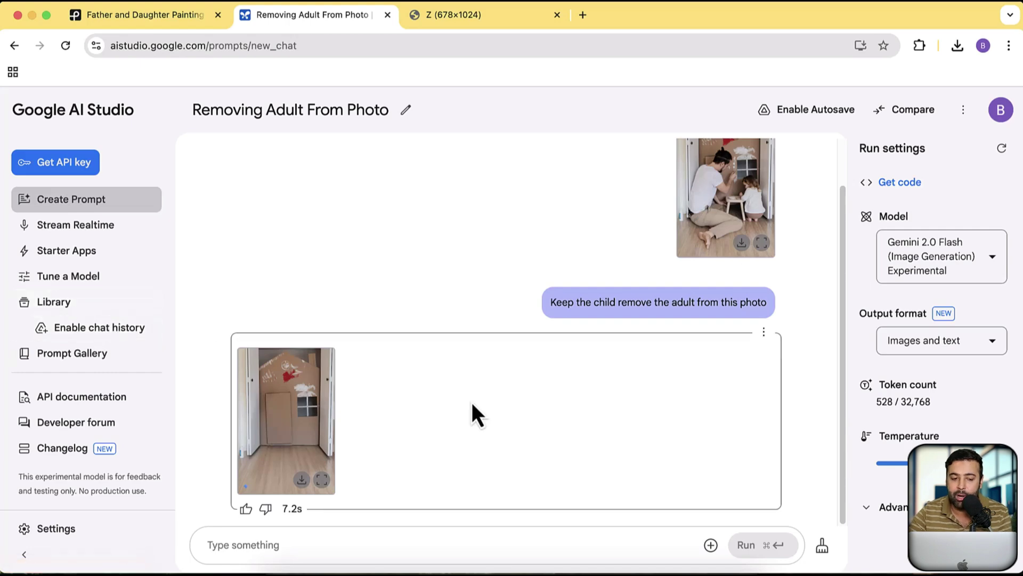
pyautogui.click(131, 207)
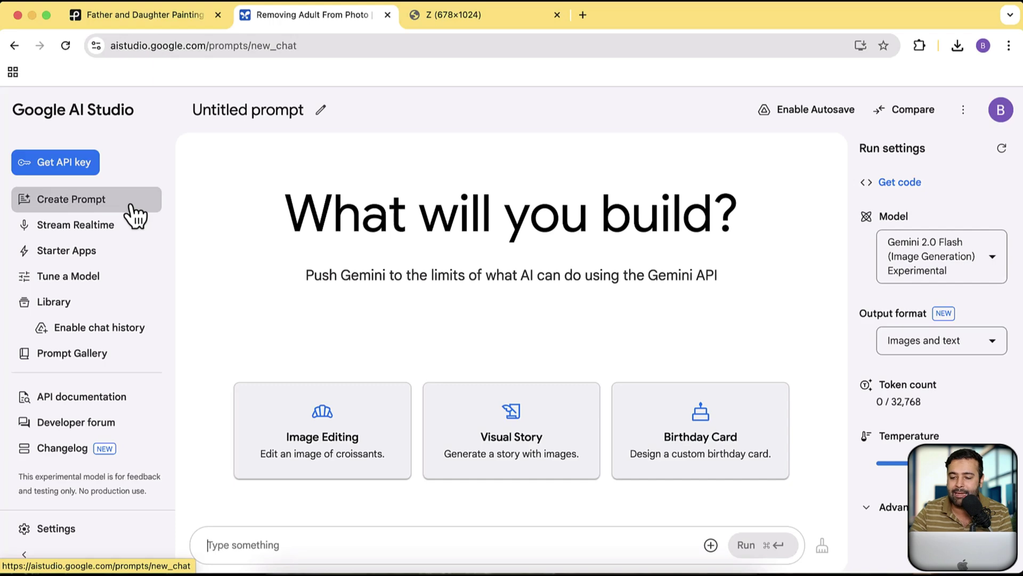
# In a new browser tab, search Google for youtube and go to YouTube
pyautogui.click(583, 15)
pyautogui.write('youtube')
pyautogui.press('Return')
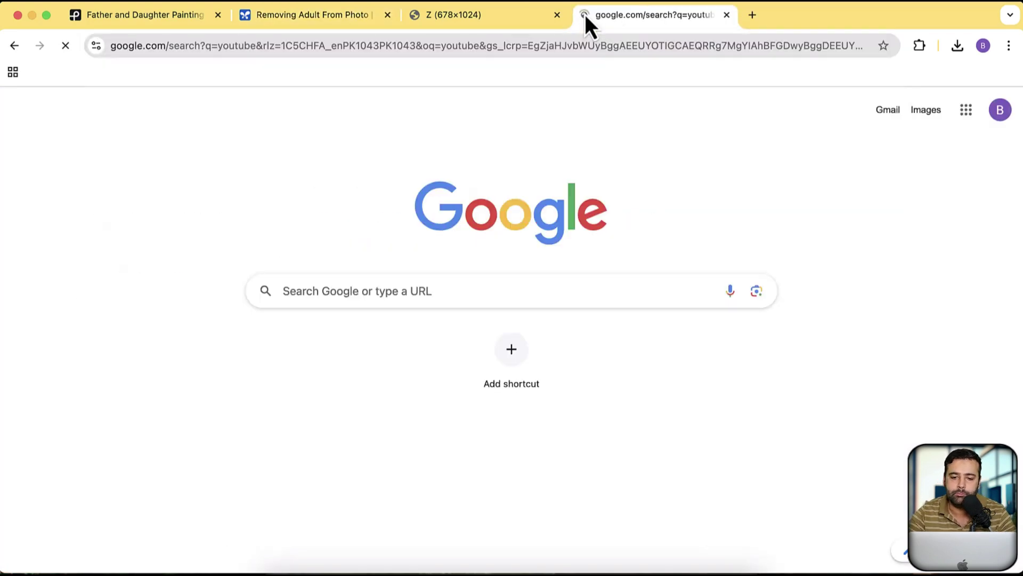
pyautogui.click(144, 244)
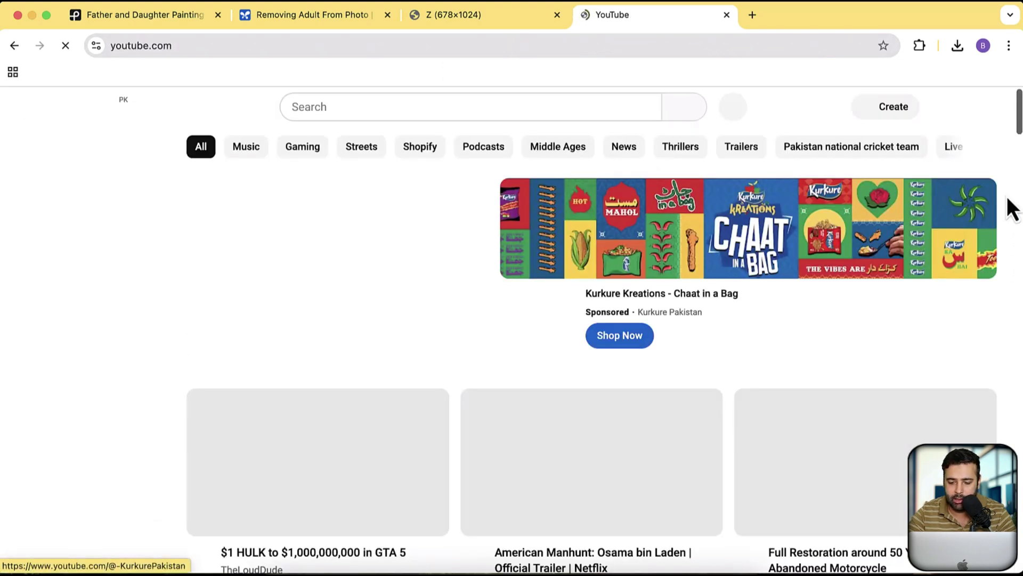
pyautogui.scroll(-3, 1009, 207)
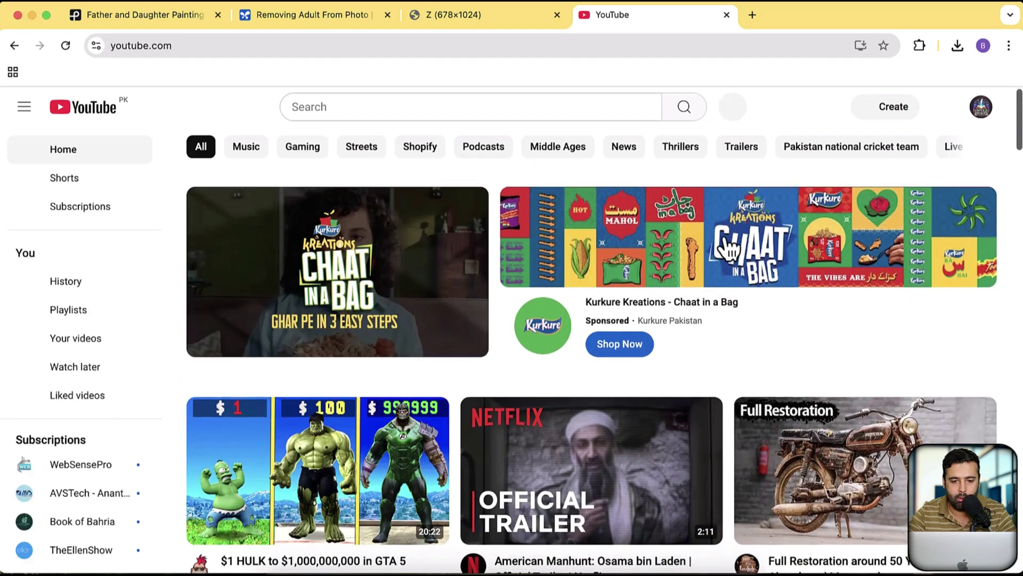
# Find the WebSensePro channel and open its Get Free Traffic to Your Shopify Store video
pyautogui.click(405, 45)
pyautogui.write('yout w')
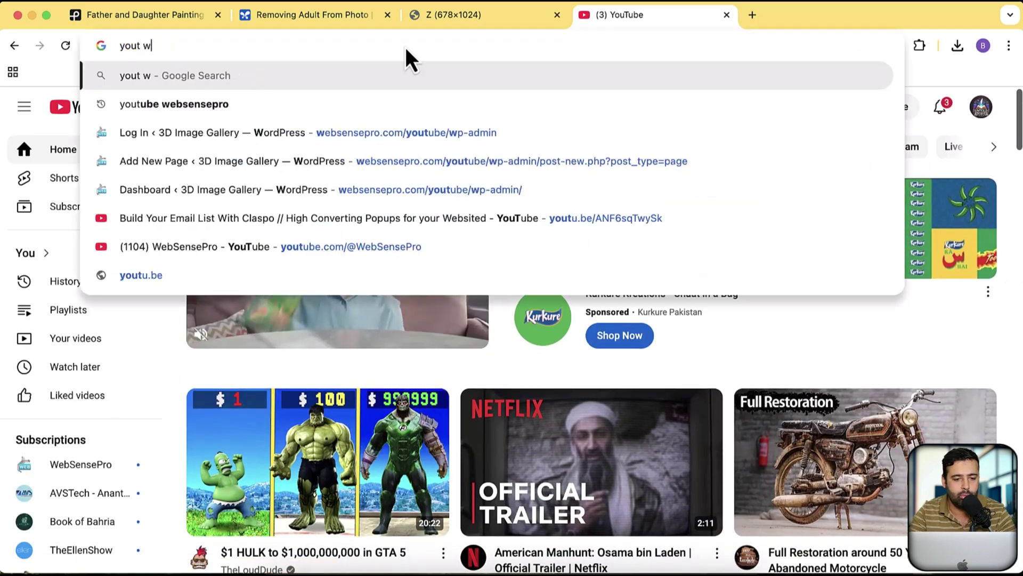
pyautogui.press('BackSpace')
pyautogui.press('BackSpace')
pyautogui.write('ube websensepro')
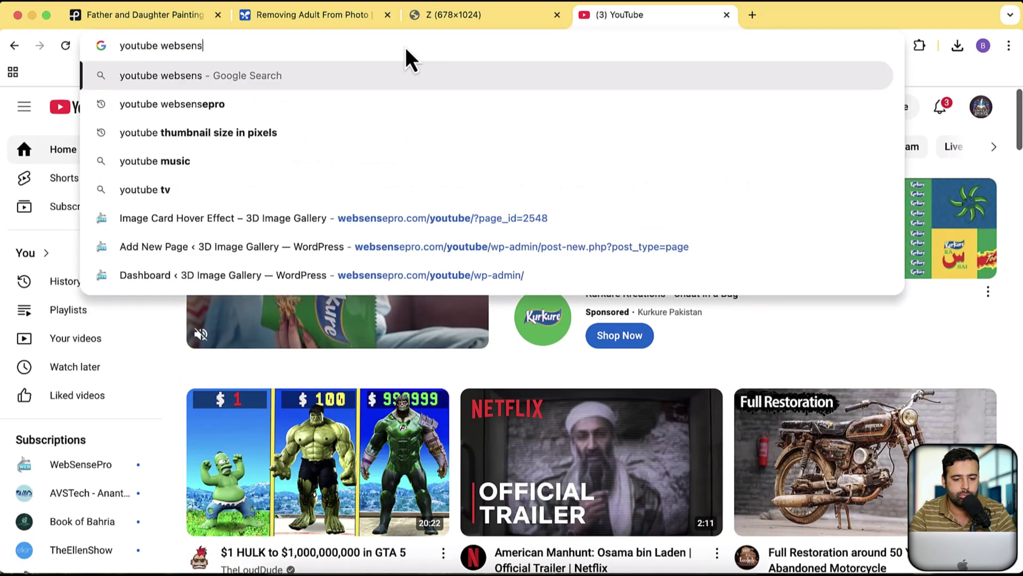
pyautogui.press('Return')
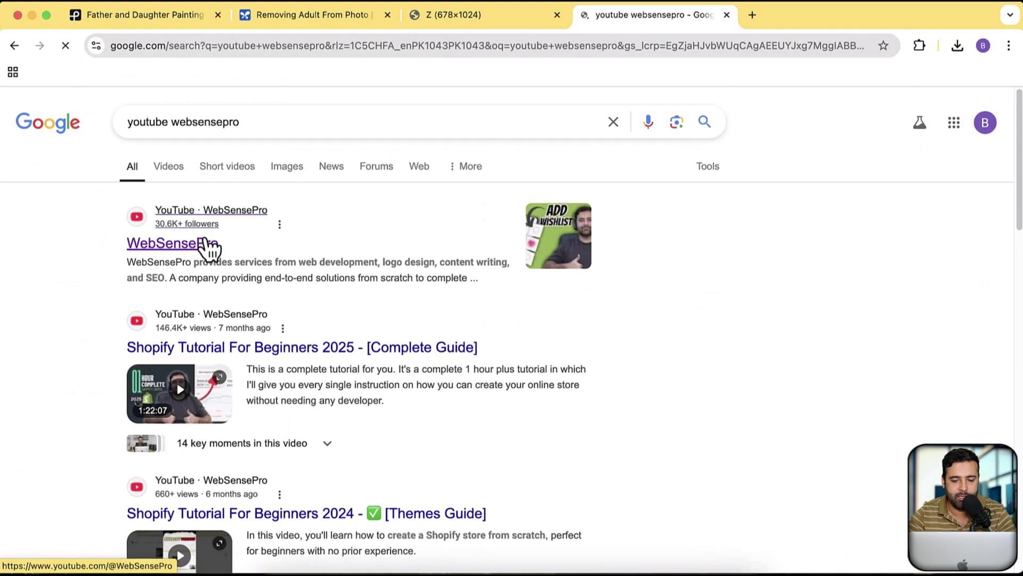
pyautogui.click(204, 241)
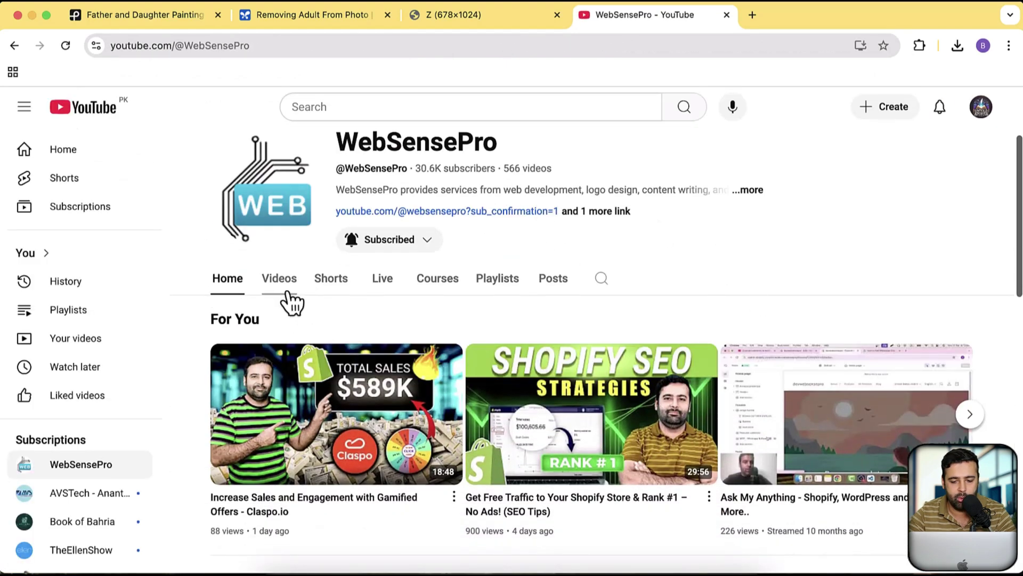
pyautogui.click(284, 288)
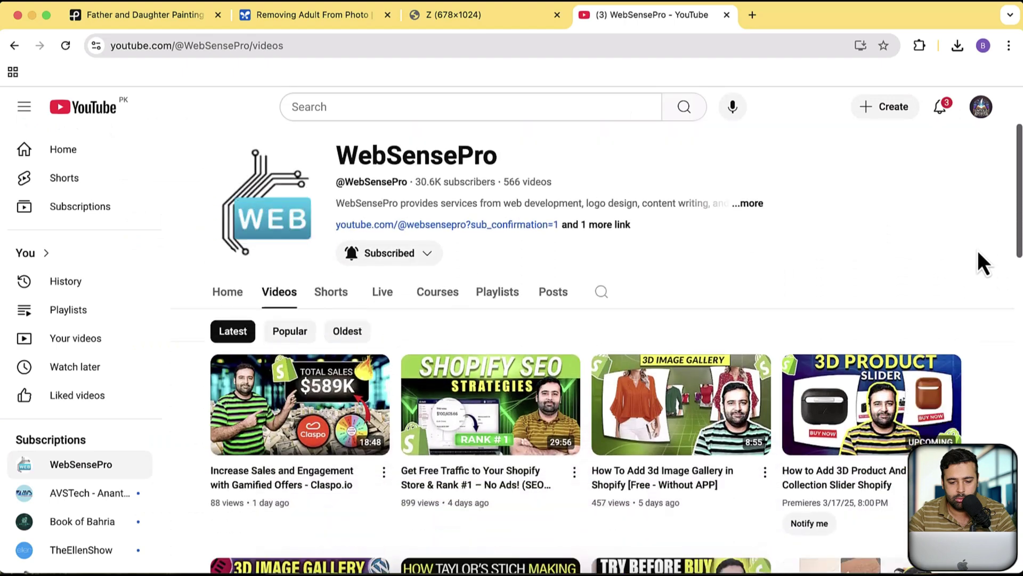
pyautogui.scroll(-2, 978, 262)
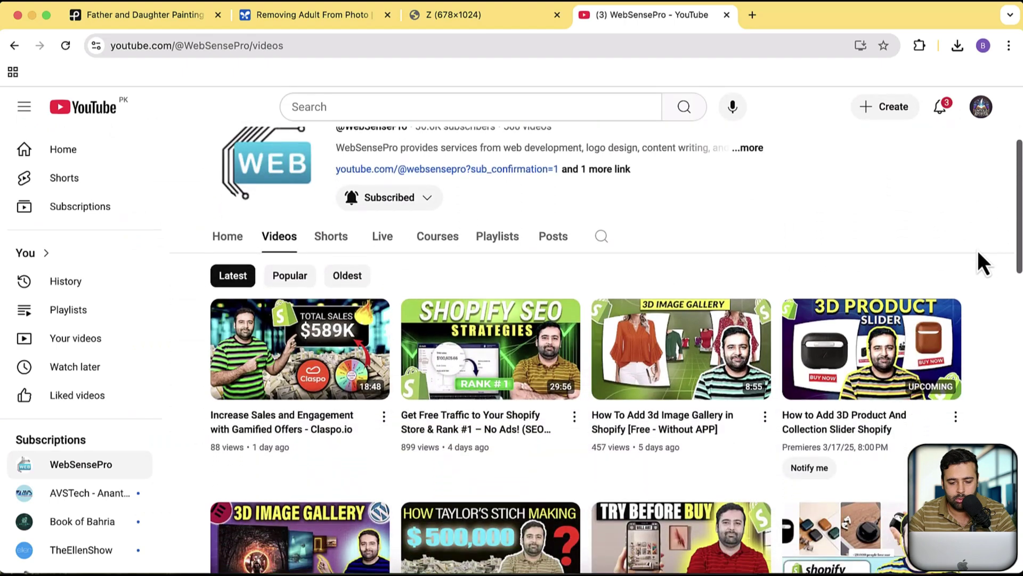
pyautogui.click(475, 360)
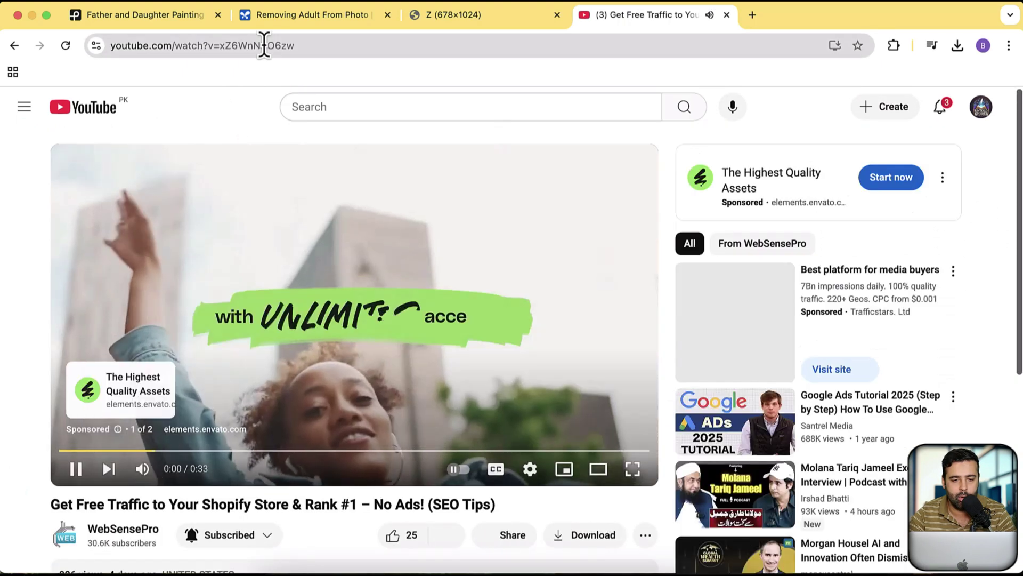
# Select the video's URL, skip the ad, and pause the video at 0:02
pyautogui.click(265, 45)
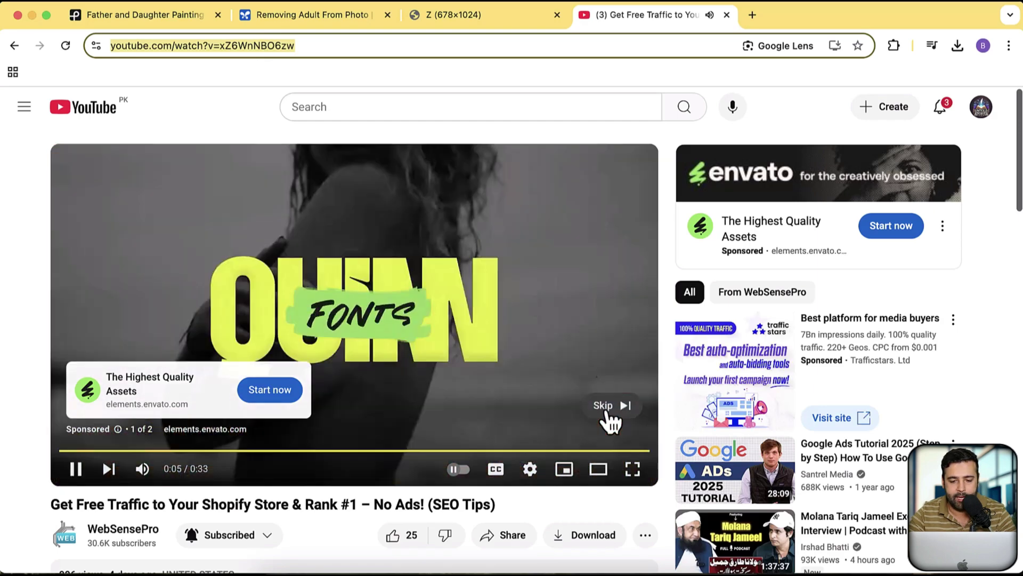
pyautogui.click(605, 407)
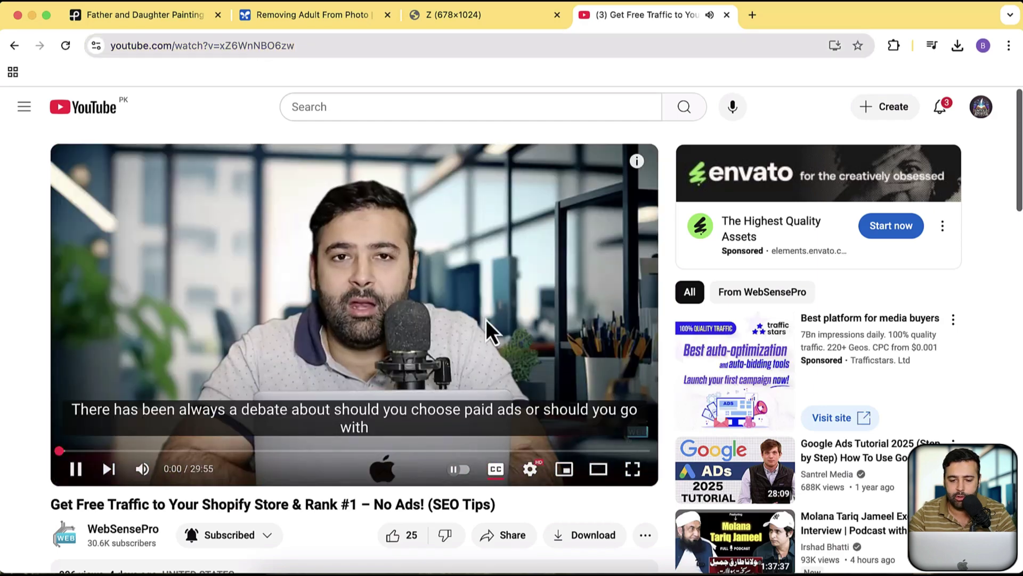
pyautogui.click(320, 41)
pyautogui.click(401, 215)
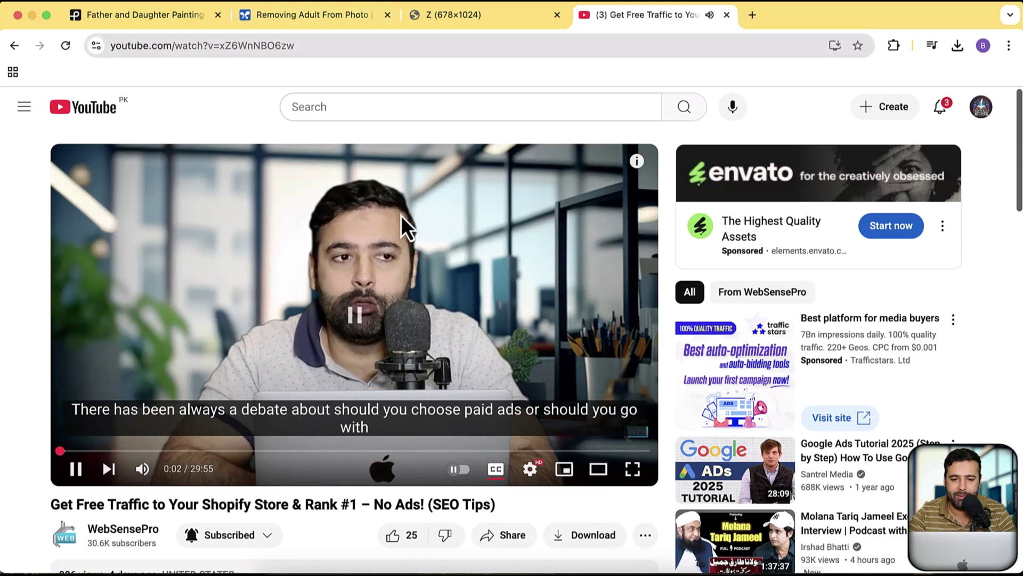
# Paste the Shopify video link into the prompt, ask for a summary and LinkedIn post, and run it
pyautogui.click(343, 14)
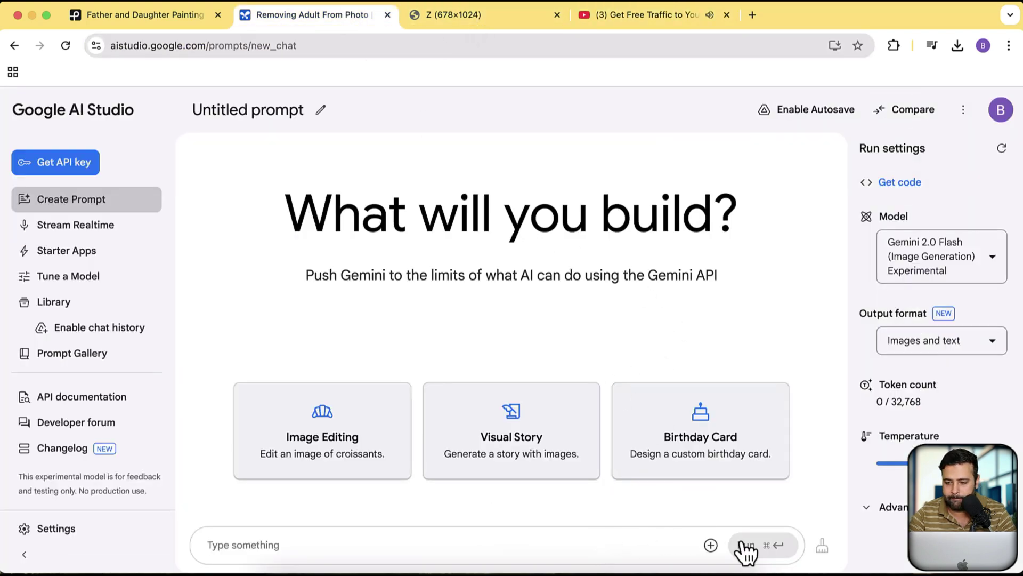
pyautogui.click(559, 539)
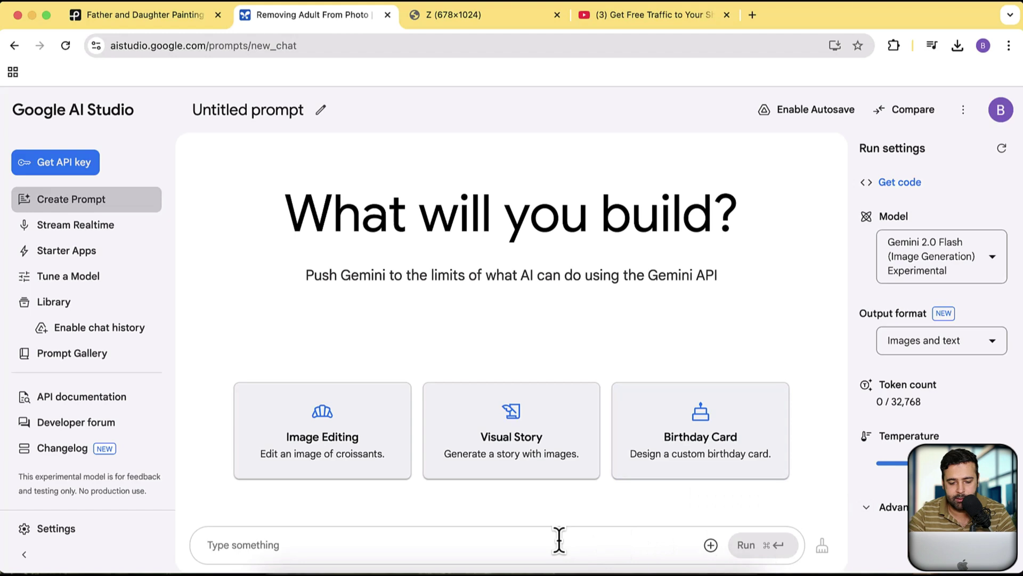
pyautogui.press('super+v')
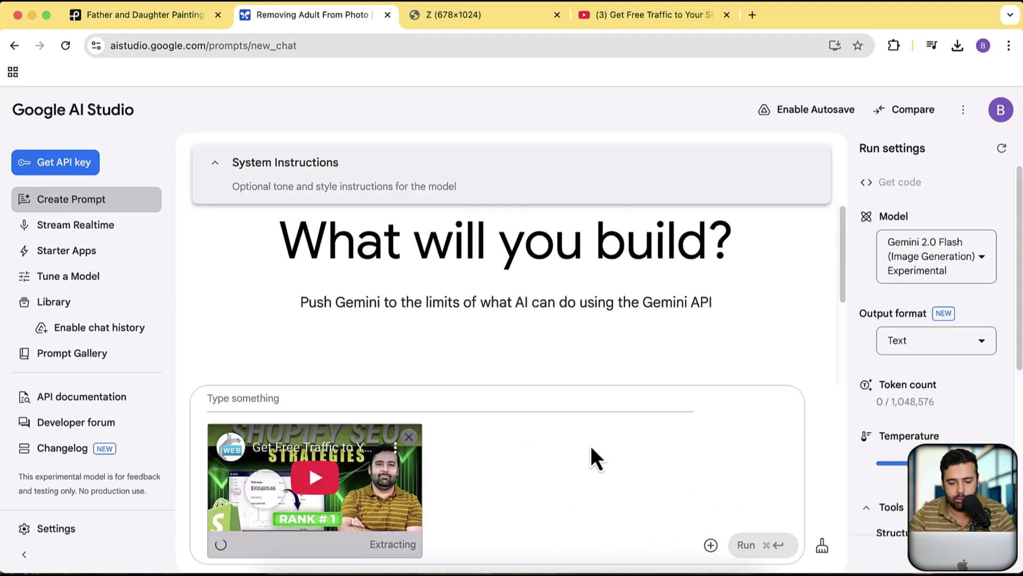
pyautogui.write('Please summarize this vide')
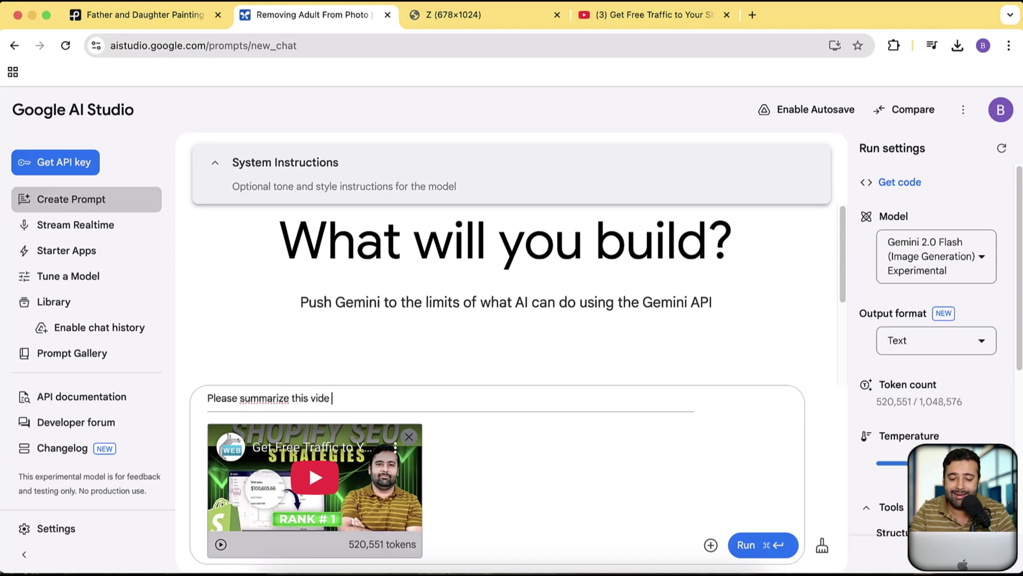
pyautogui.write('and')
pyautogui.press('BackSpace')
pyautogui.press('BackSpace')
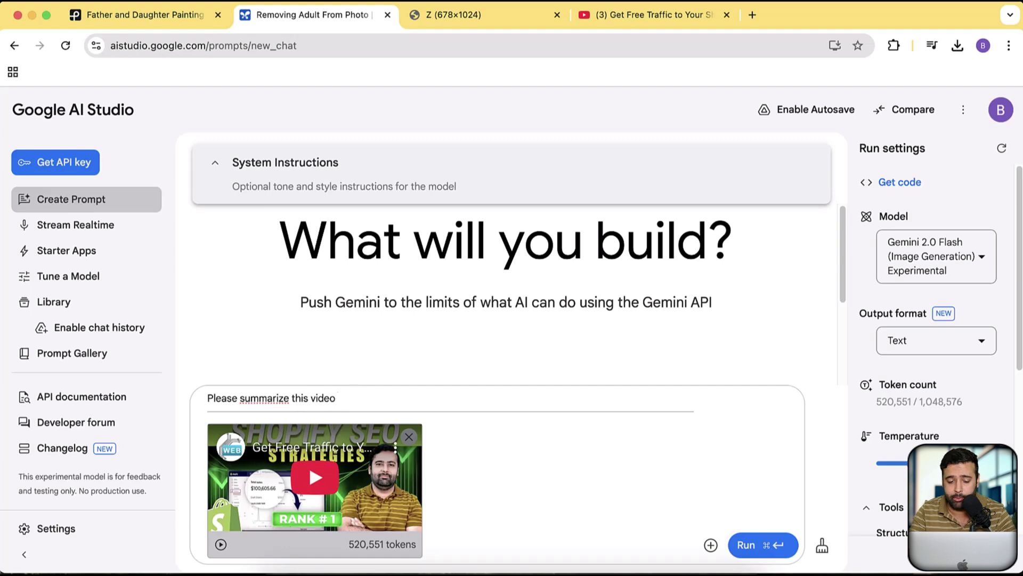
pyautogui.write('and creat')
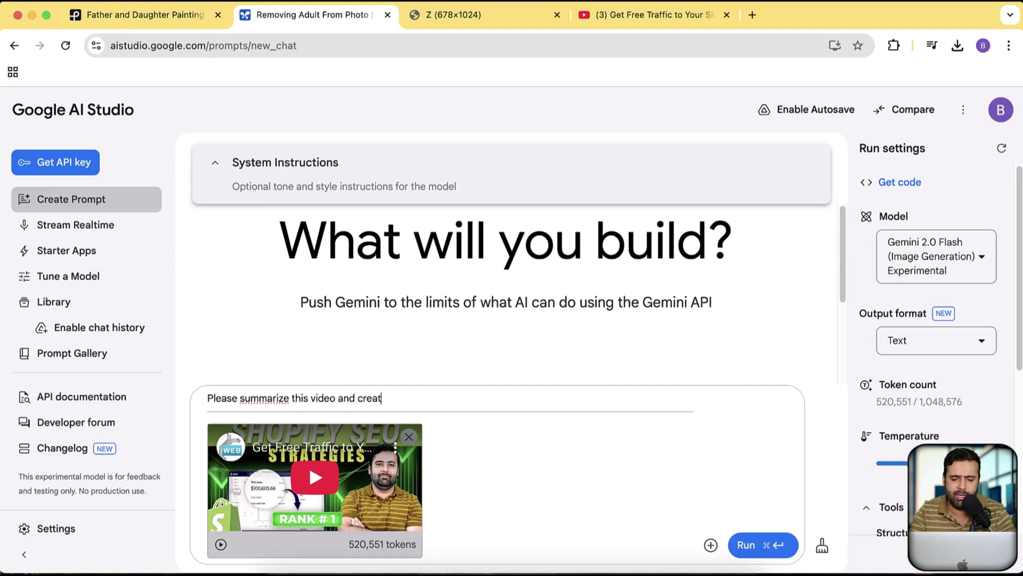
pyautogui.write('e a linkedin post for ')
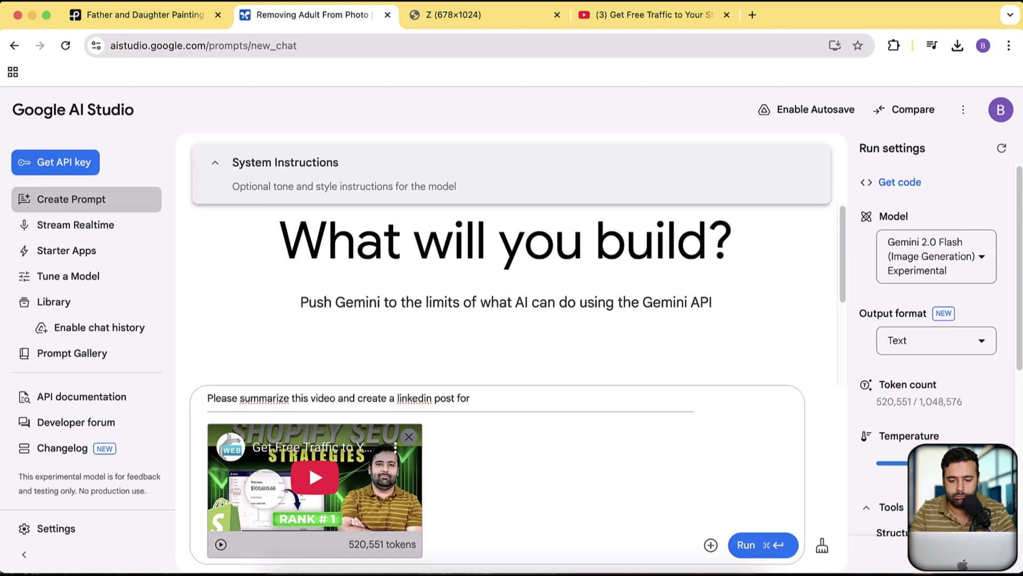
pyautogui.write('me')
pyautogui.press('super+Return')
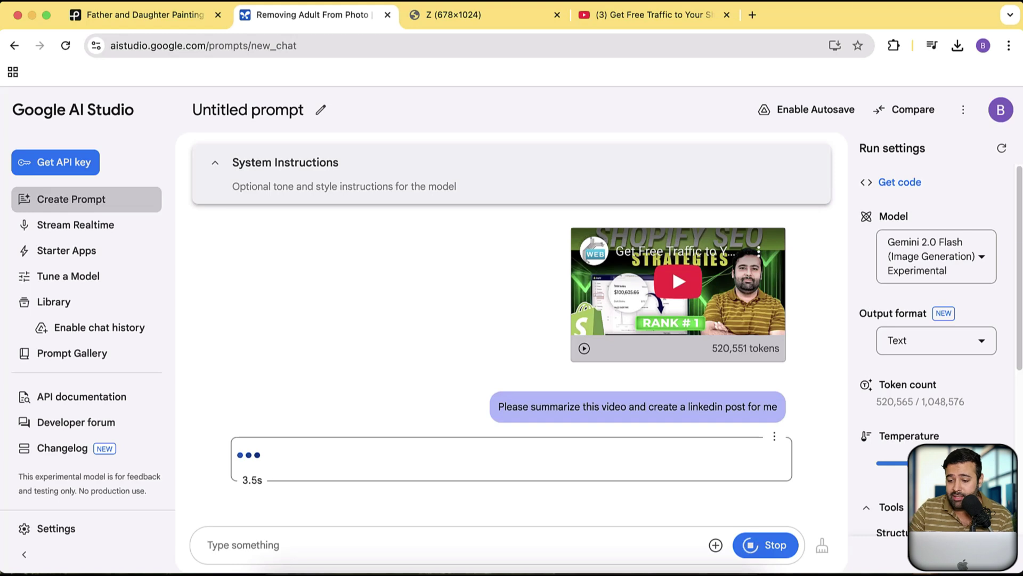
# Wait for Gemini's video summary and LinkedIn post, glancing at the YouTube tab meanwhile
pyautogui.moveTo(950, 408)
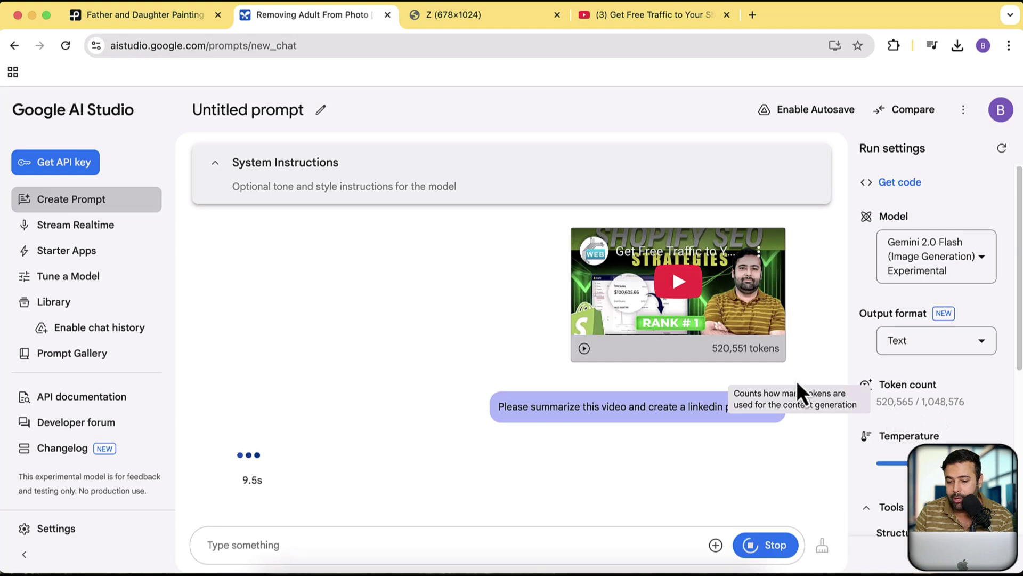
pyautogui.click(642, 18)
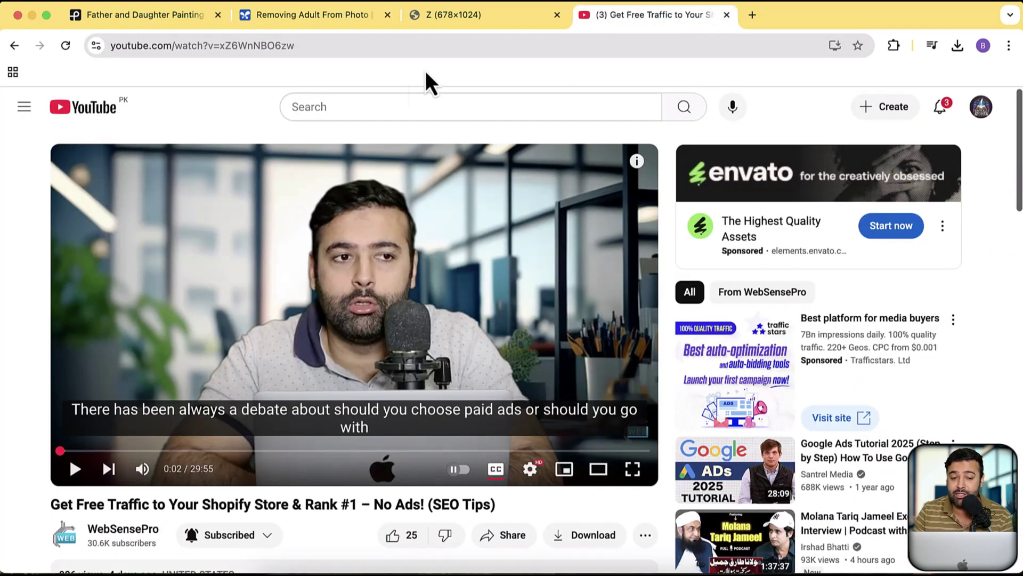
pyautogui.click(454, 22)
pyautogui.click(360, 21)
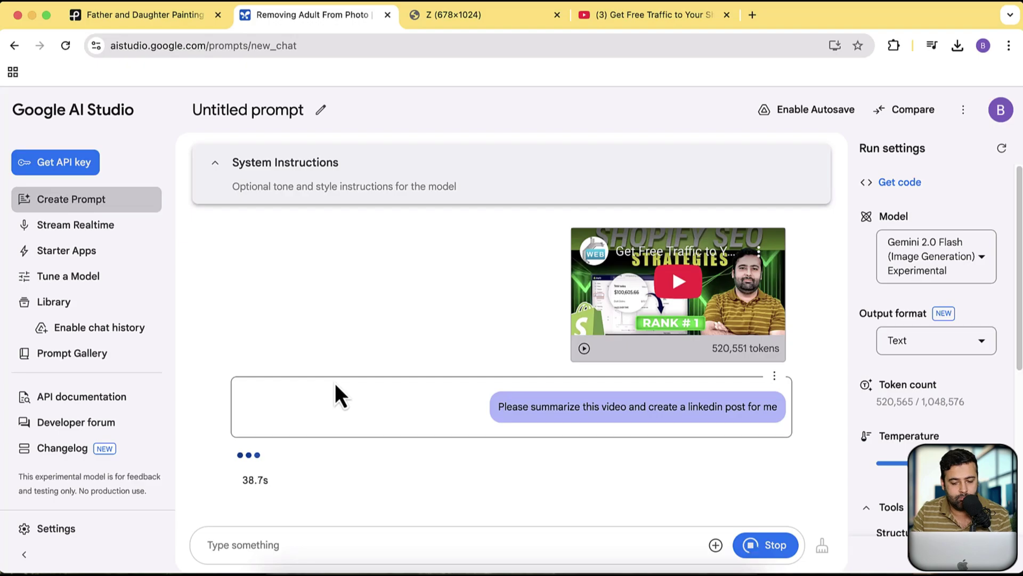
pyautogui.scroll(8, 779, 343)
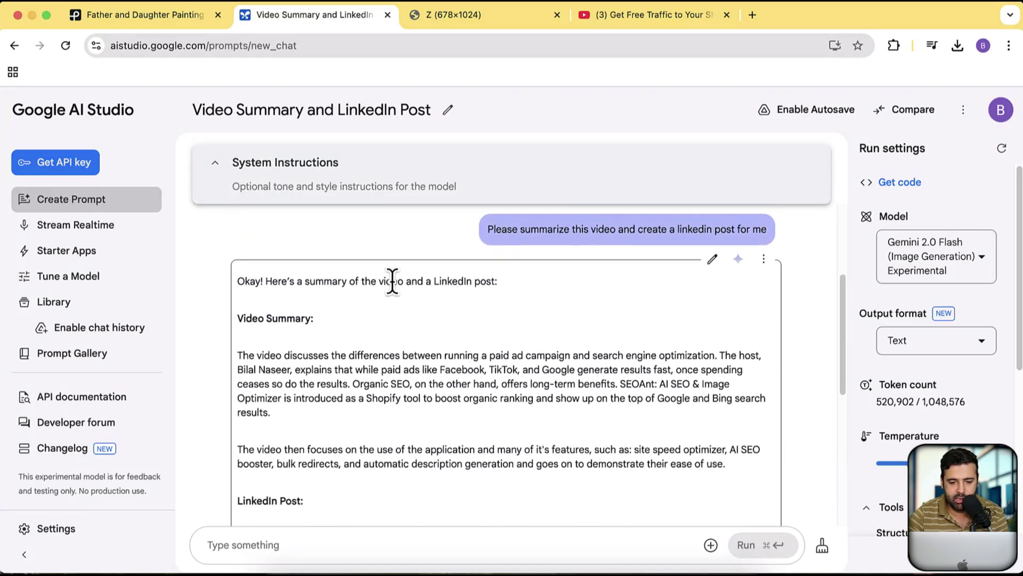
pyautogui.scroll(-2, 546, 288)
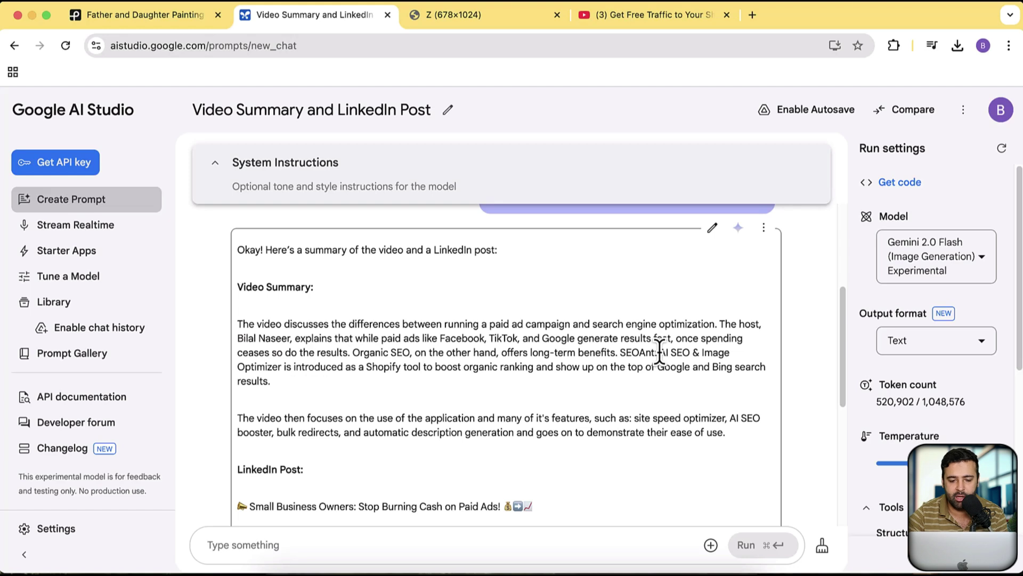
pyautogui.scroll(-1, 503, 361)
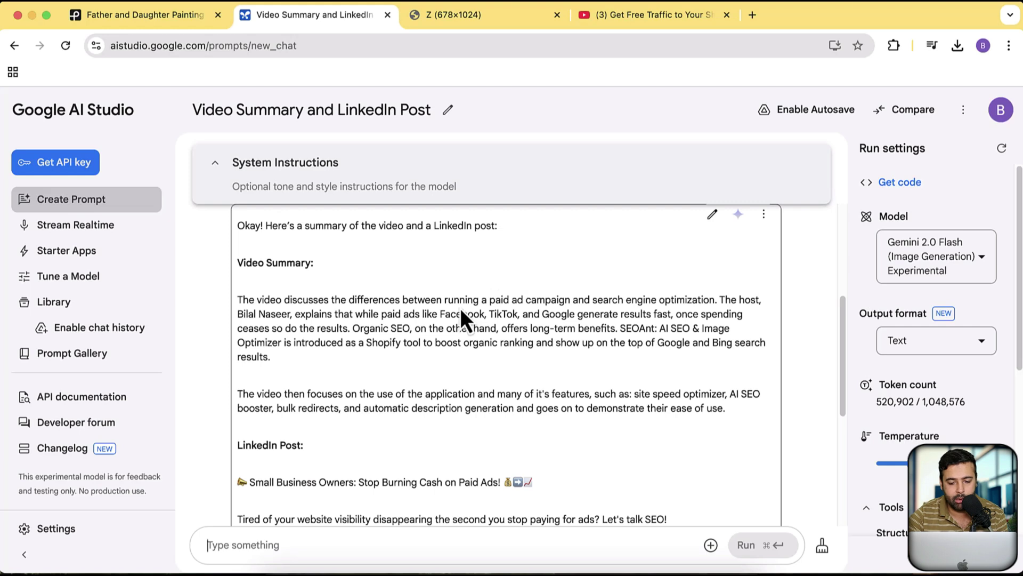
pyautogui.scroll(-3, 519, 284)
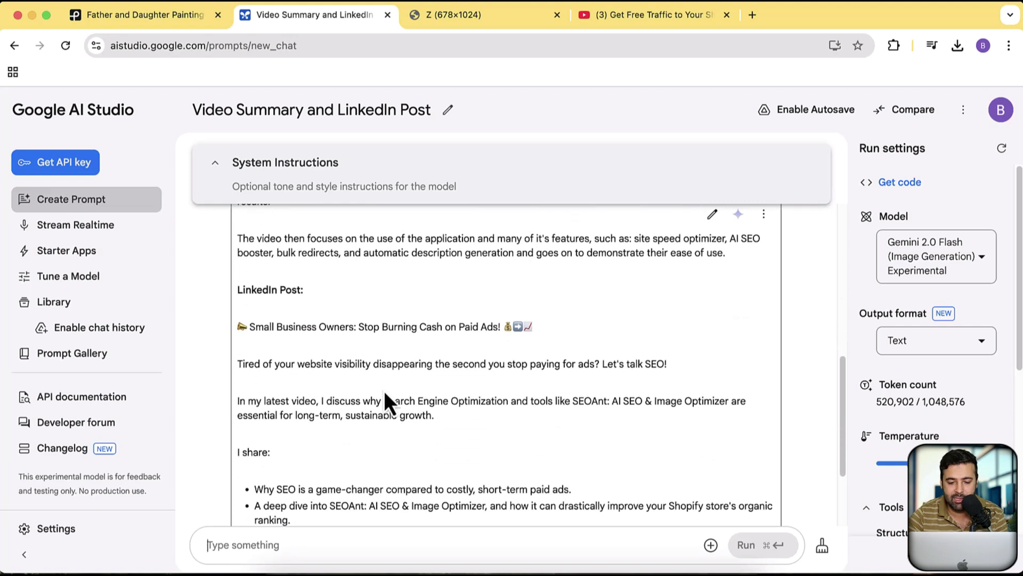
pyautogui.scroll(-3, 315, 376)
pyautogui.scroll(2, 315, 375)
pyautogui.scroll(-3, 316, 376)
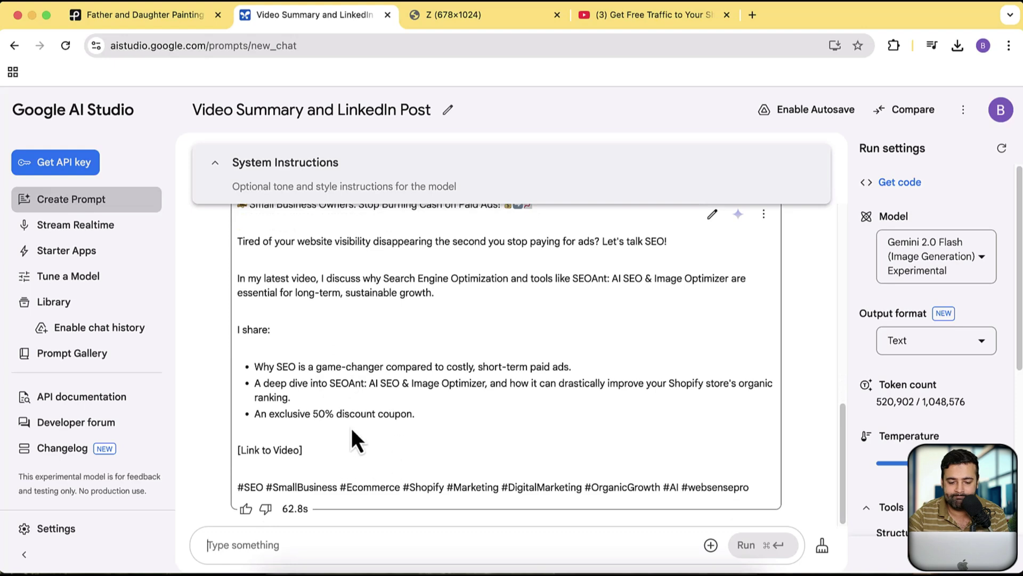
pyautogui.scroll(5, 433, 408)
pyautogui.scroll(-5, 434, 407)
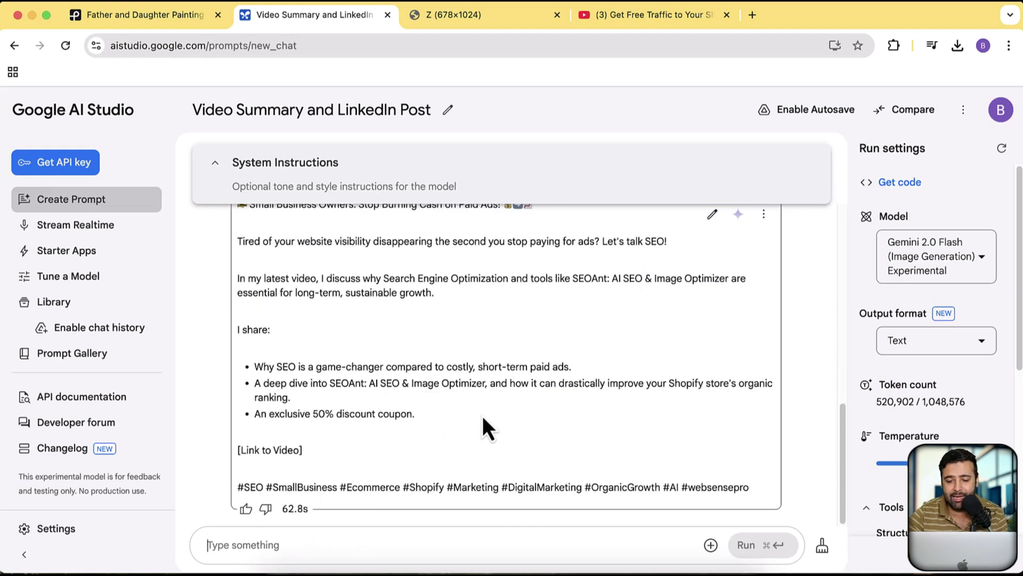
pyautogui.scroll(7, 483, 418)
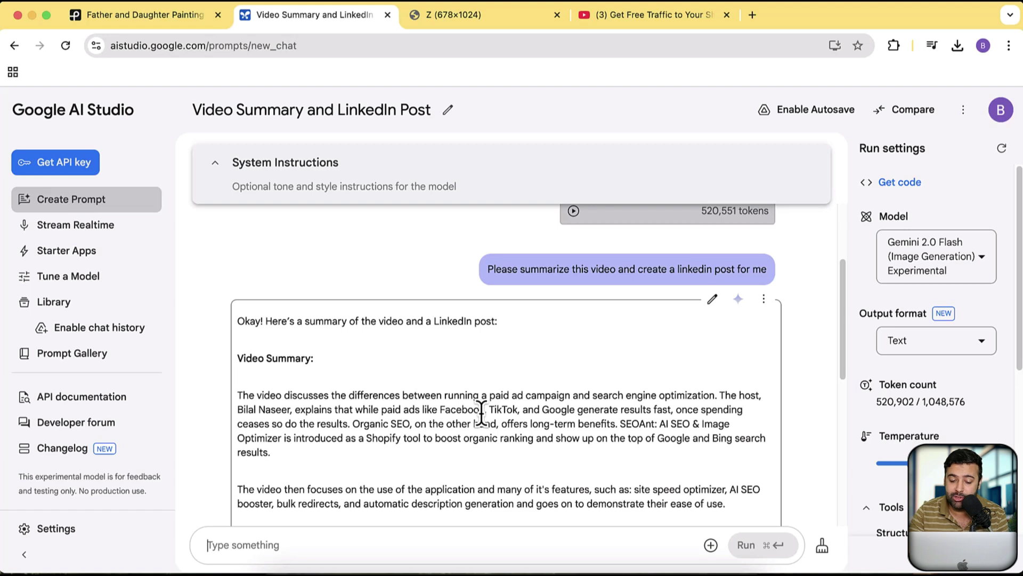
pyautogui.scroll(-5, 482, 414)
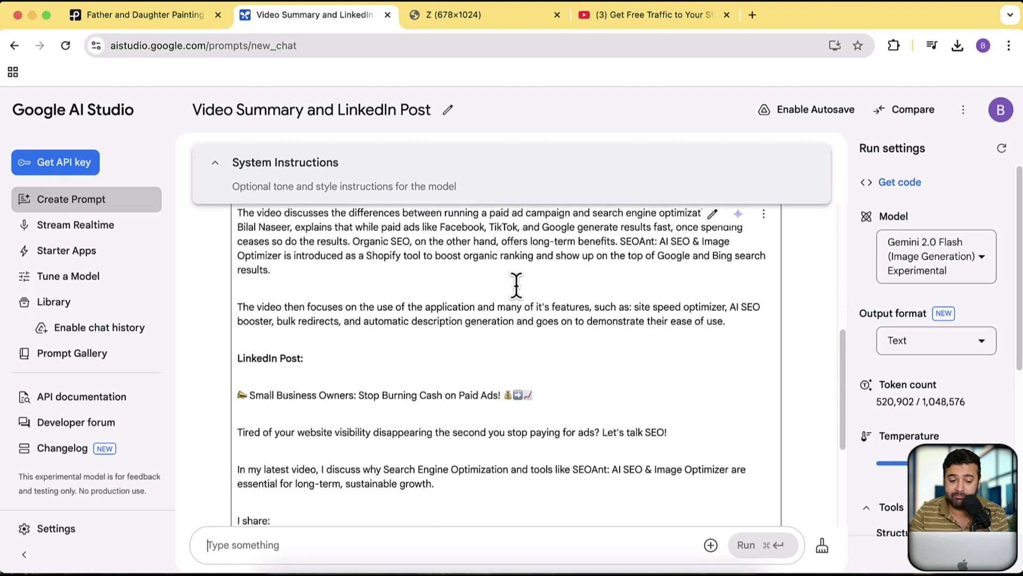
pyautogui.scroll(-5, 517, 286)
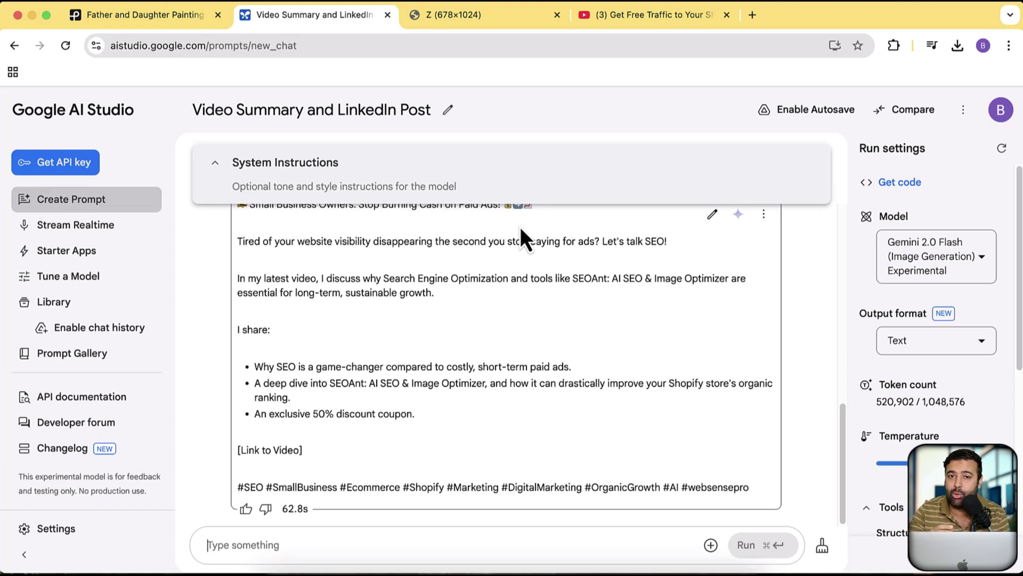
pyautogui.scroll(3, 521, 230)
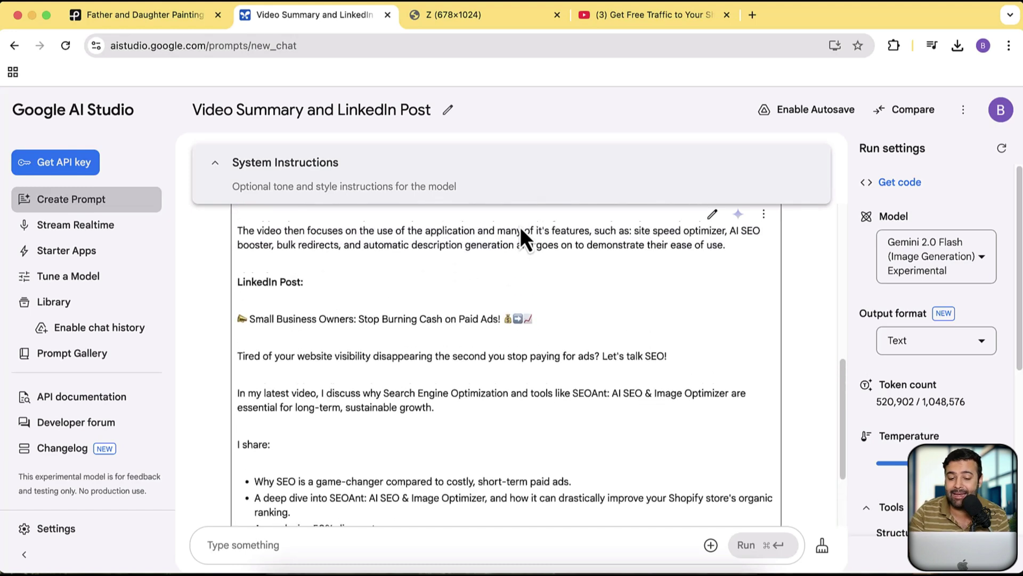